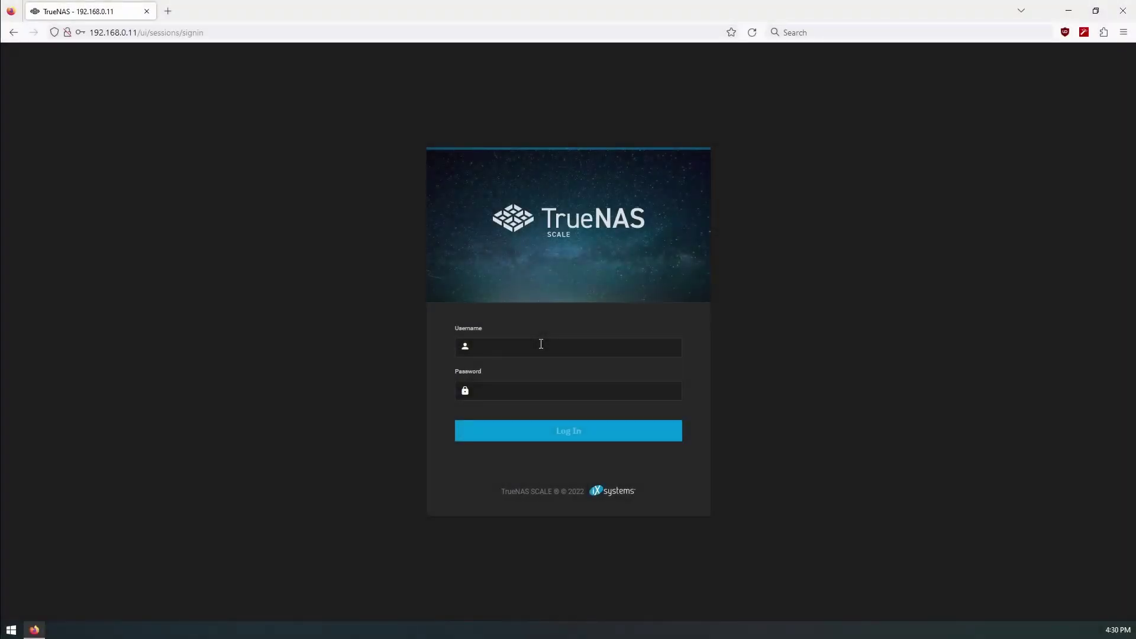
# Log in as admin with the account password to reach the TrueNAS Dashboard
pyautogui.write('admin')
pyautogui.press('Tab')
pyautogui.hotkey('ctrl', 'v')
pyautogui.press('Return')
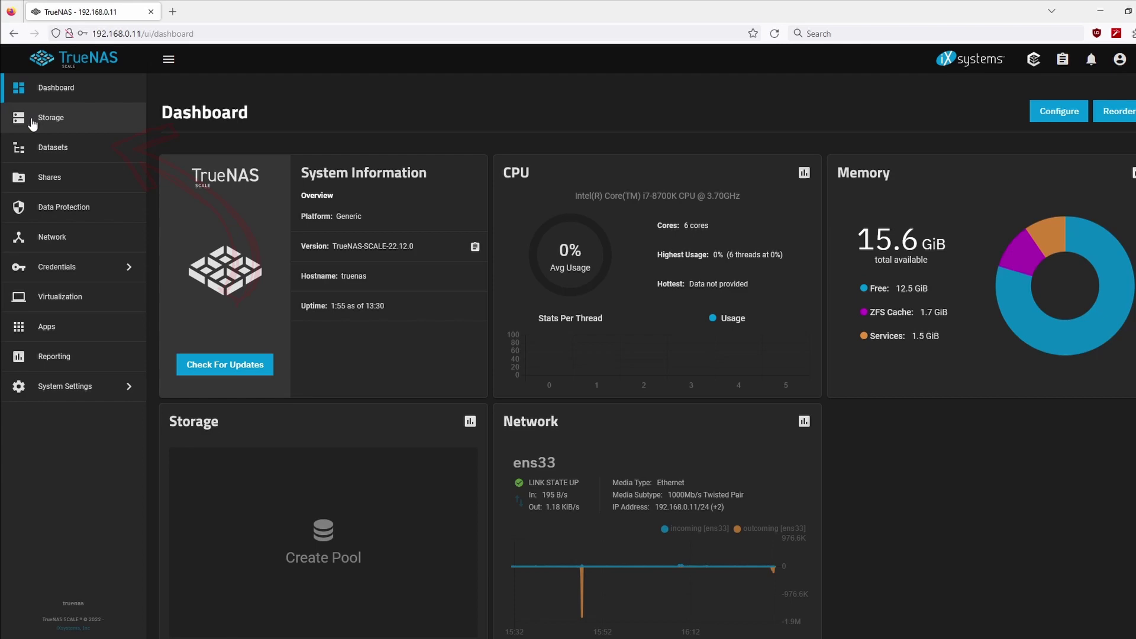
# Start a new pool named Virtual and add the nvme0n1 disk to its data vdev
pyautogui.click(48, 114)
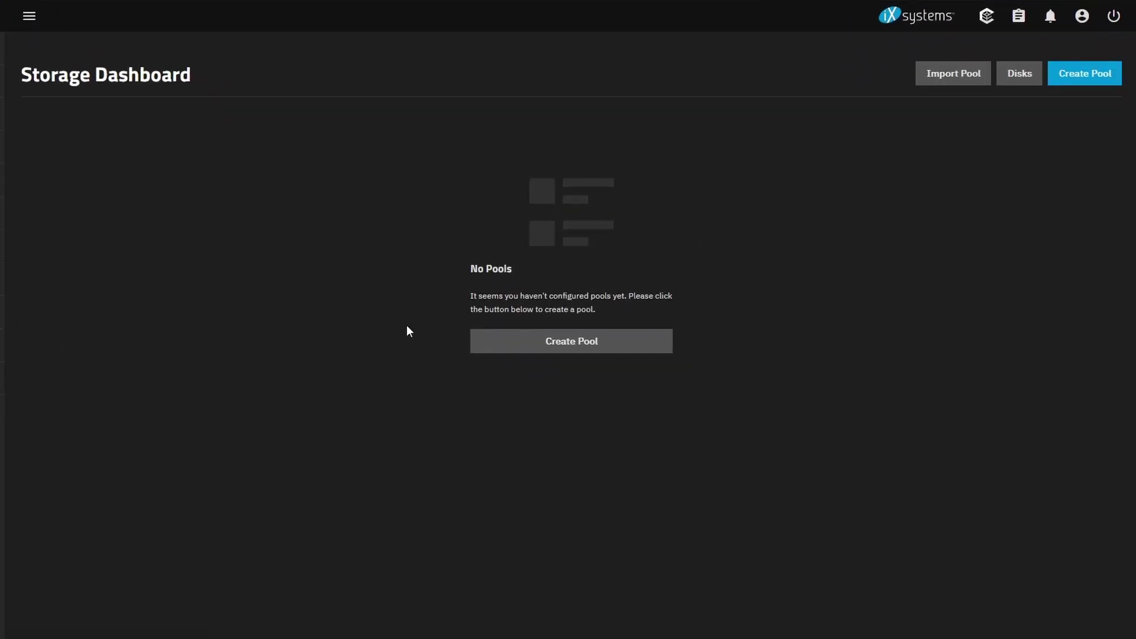
pyautogui.click(603, 348)
pyautogui.click(128, 225)
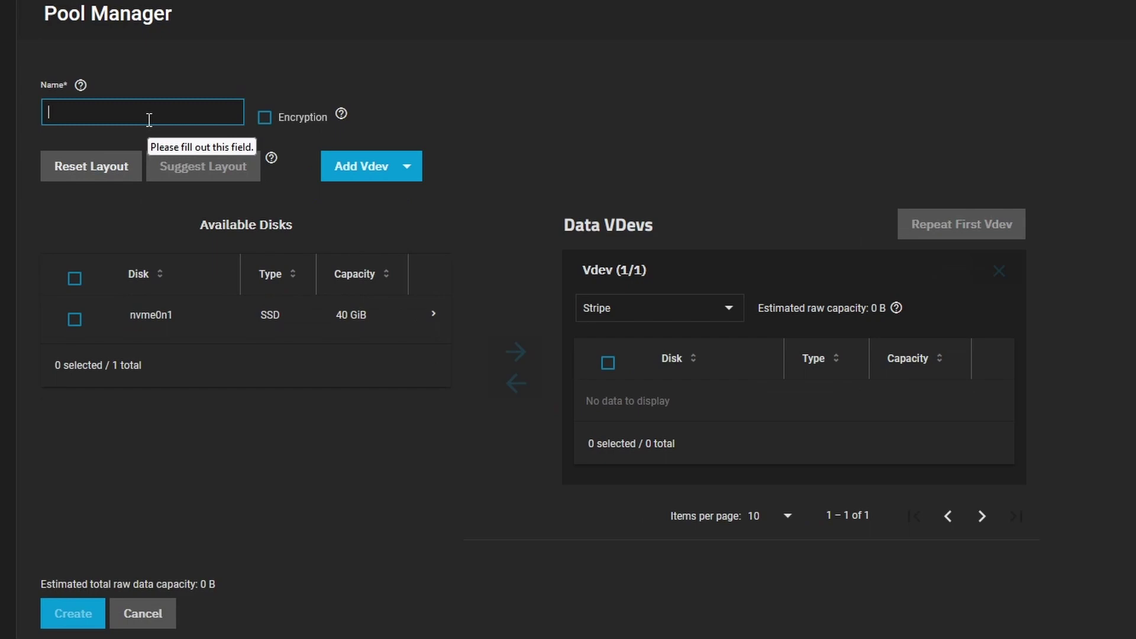
pyautogui.write('Virtual')
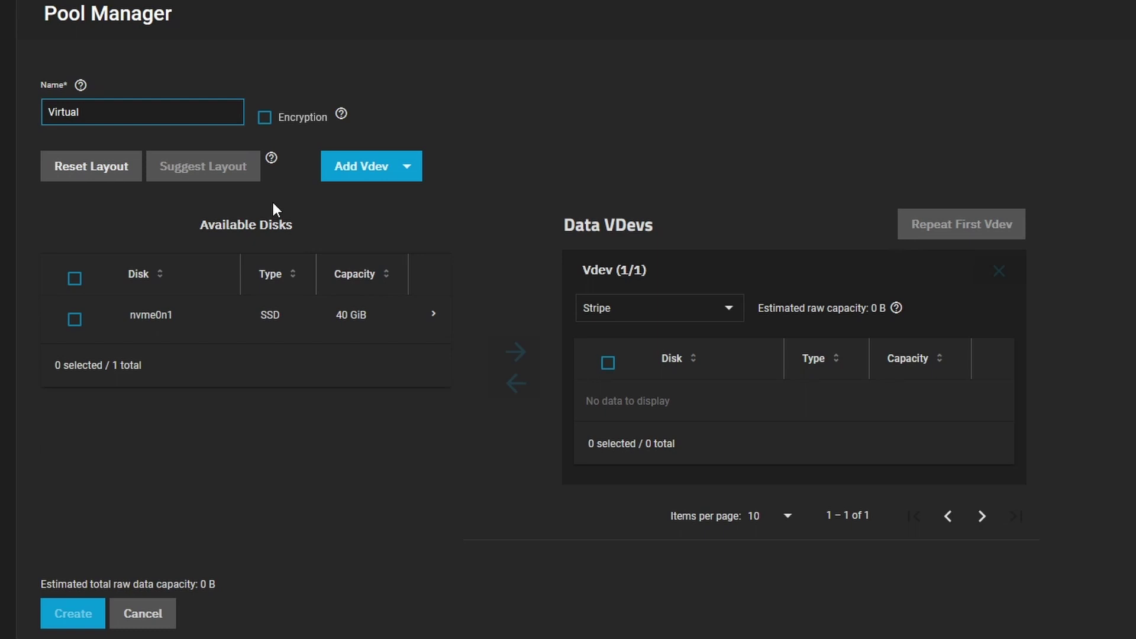
pyautogui.click(74, 319)
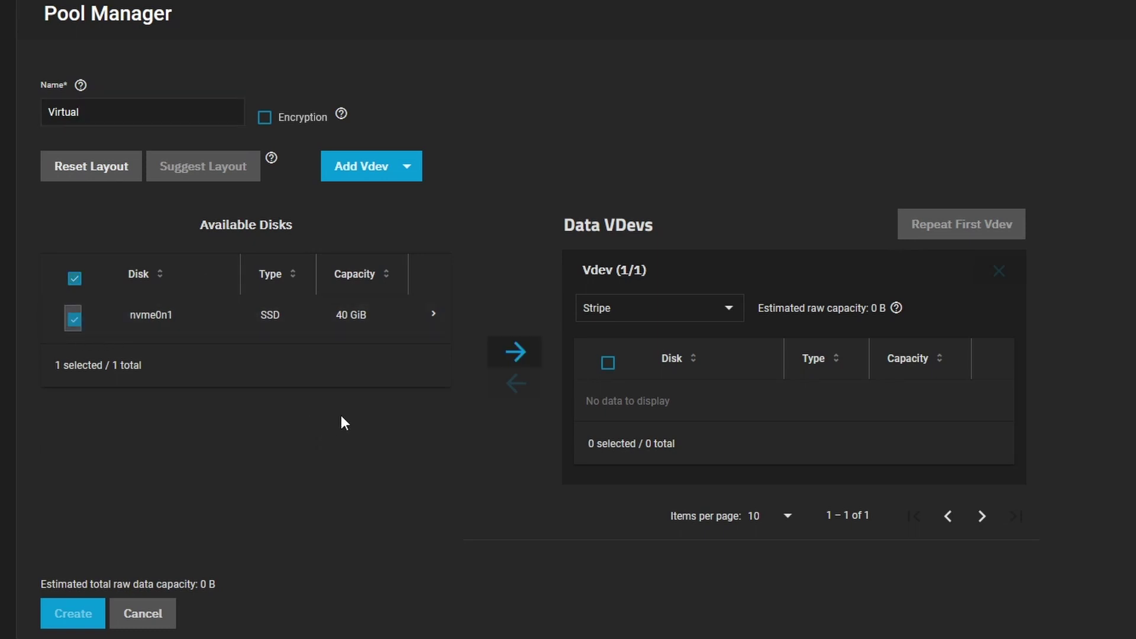
pyautogui.click(515, 352)
# Keep the Stripe layout, force it past the warnings, and confirm creating the pool
pyautogui.scroll(-1, 305, 527)
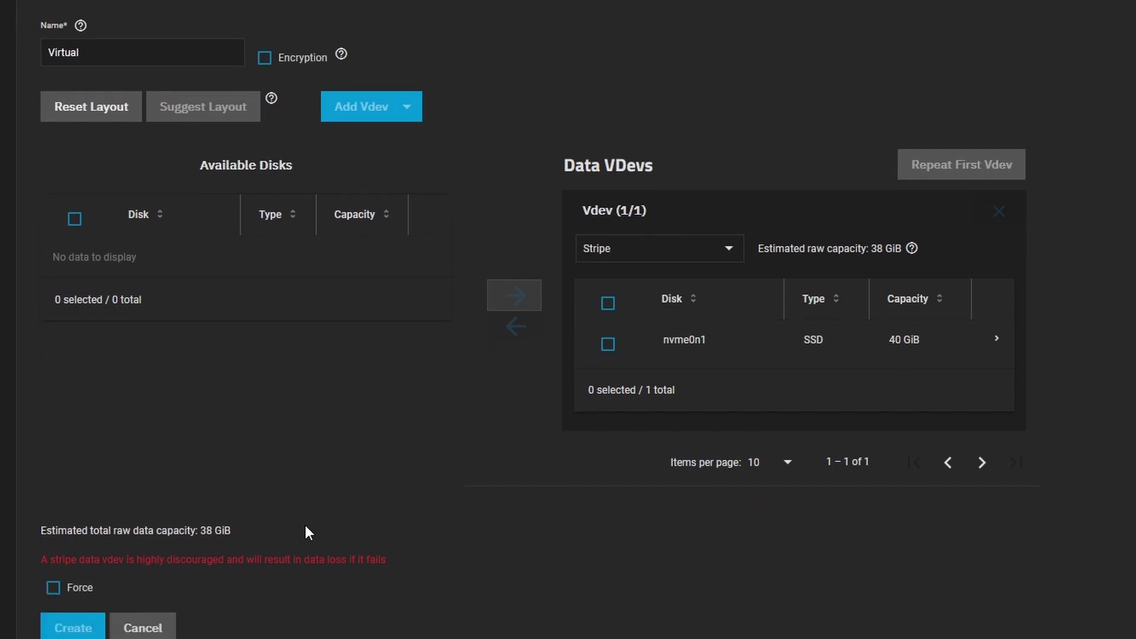
pyautogui.click(632, 255)
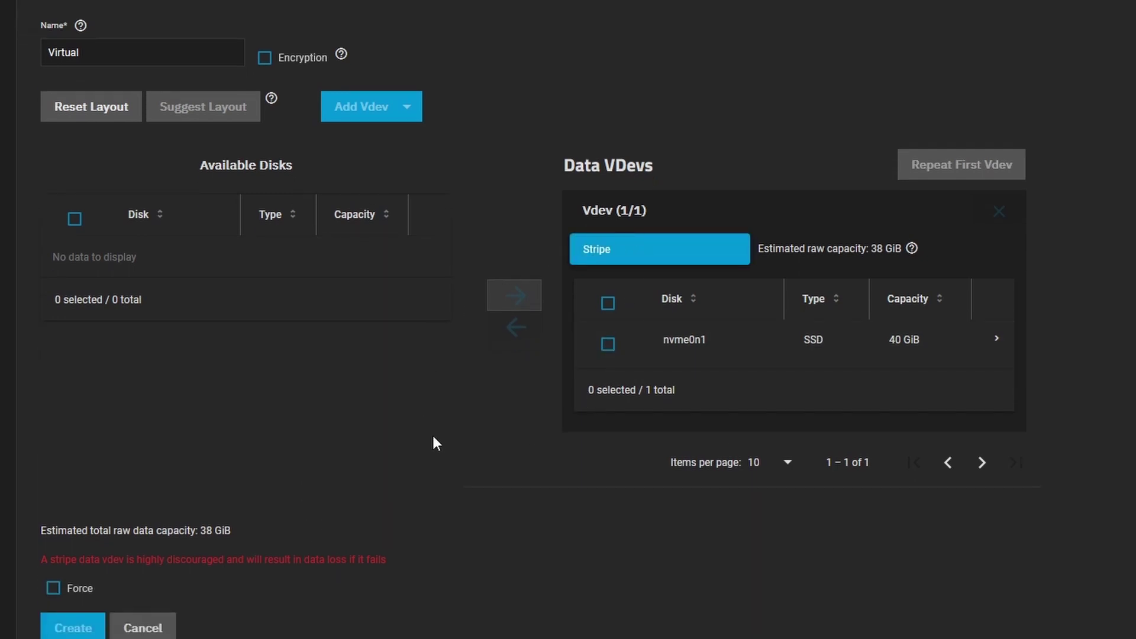
pyautogui.click(434, 454)
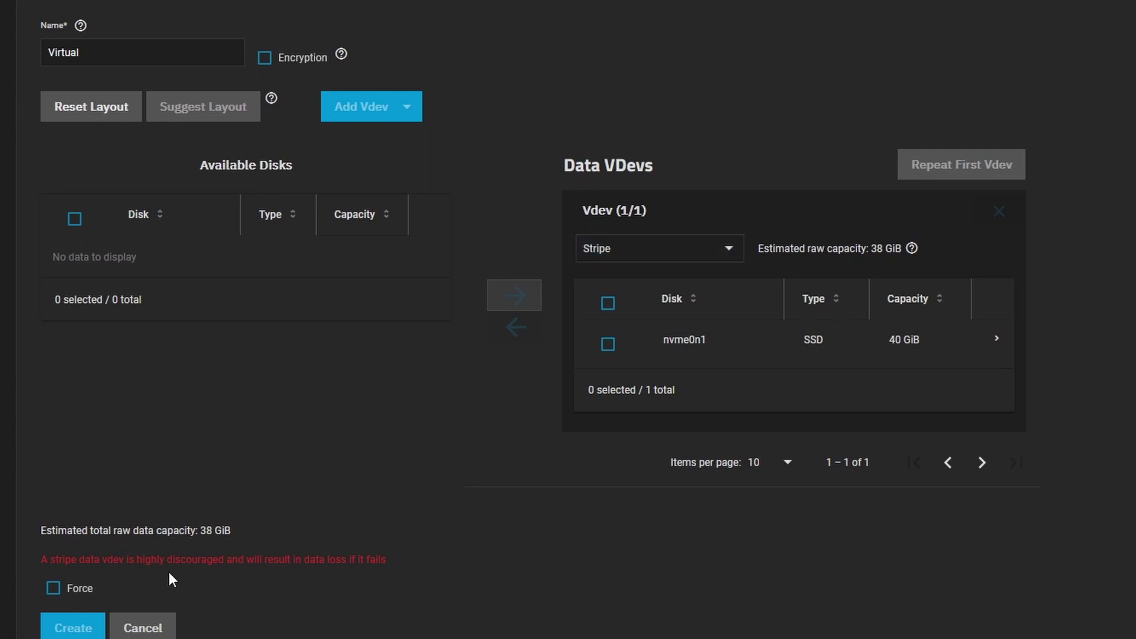
pyautogui.click(53, 588)
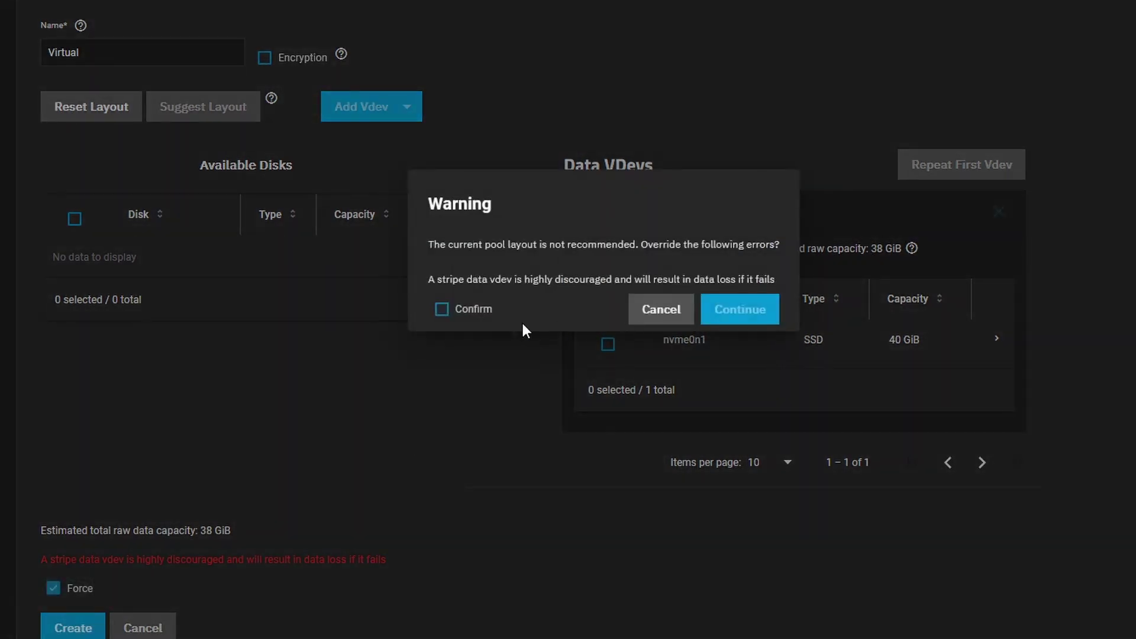
pyautogui.click(442, 309)
pyautogui.click(727, 309)
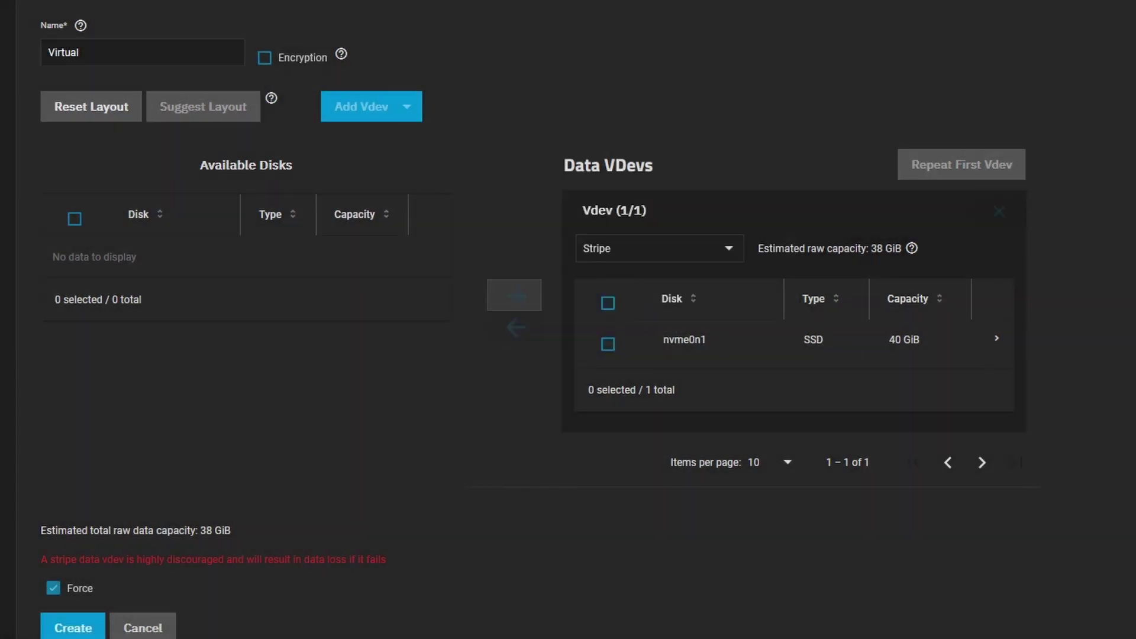
pyautogui.click(69, 629)
pyautogui.click(528, 298)
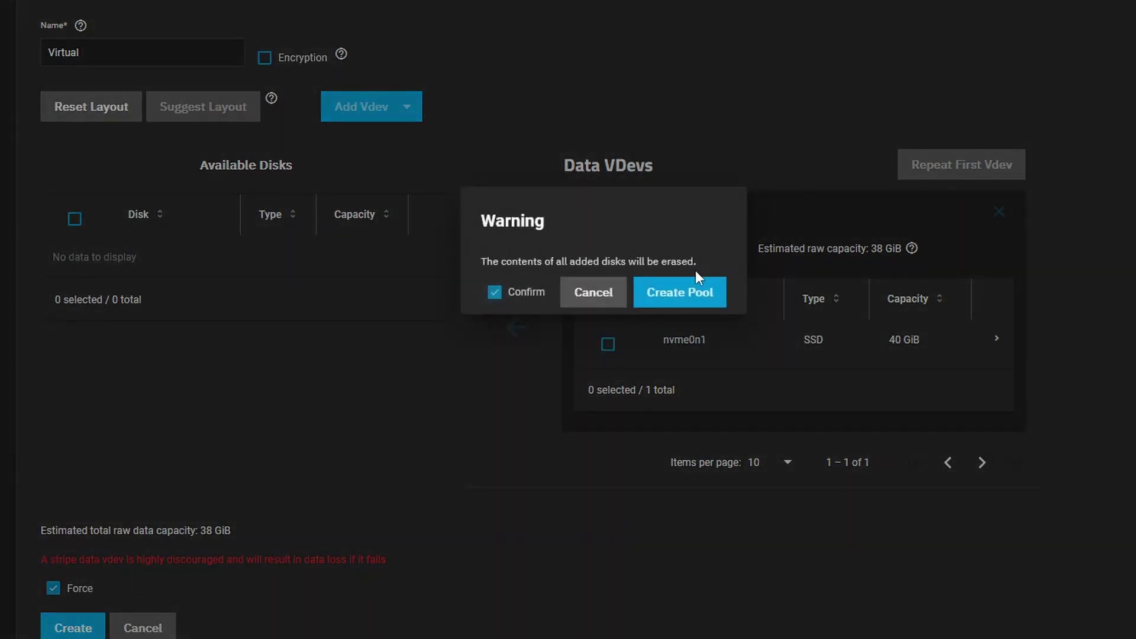
pyautogui.click(696, 292)
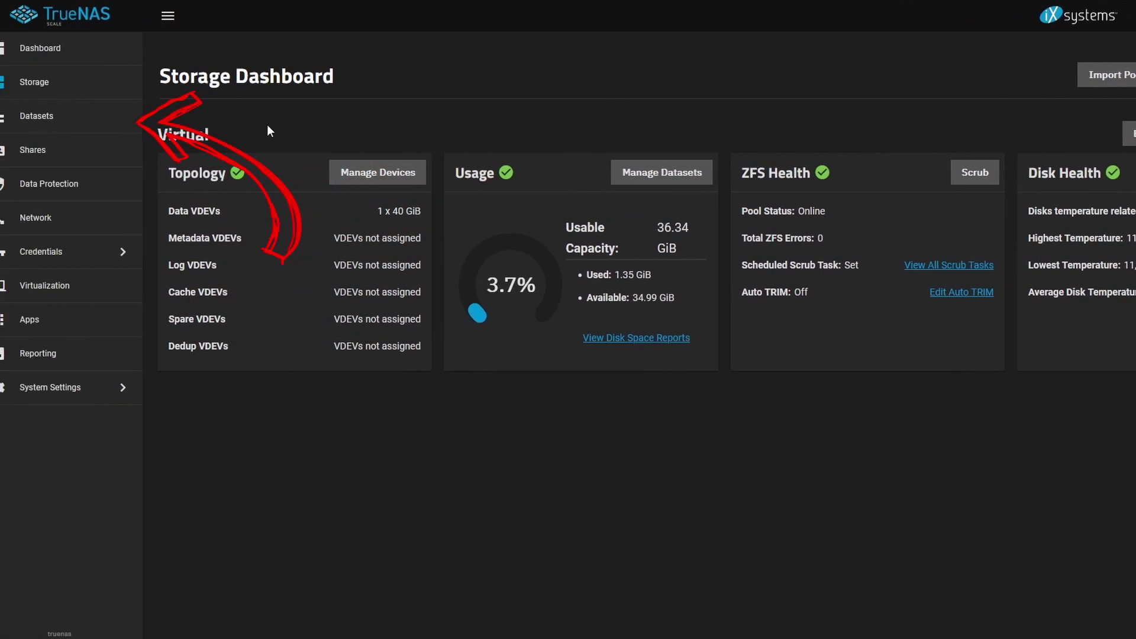
# Add a dataset named VirtualMachines under the Virtual pool
pyautogui.click(92, 121)
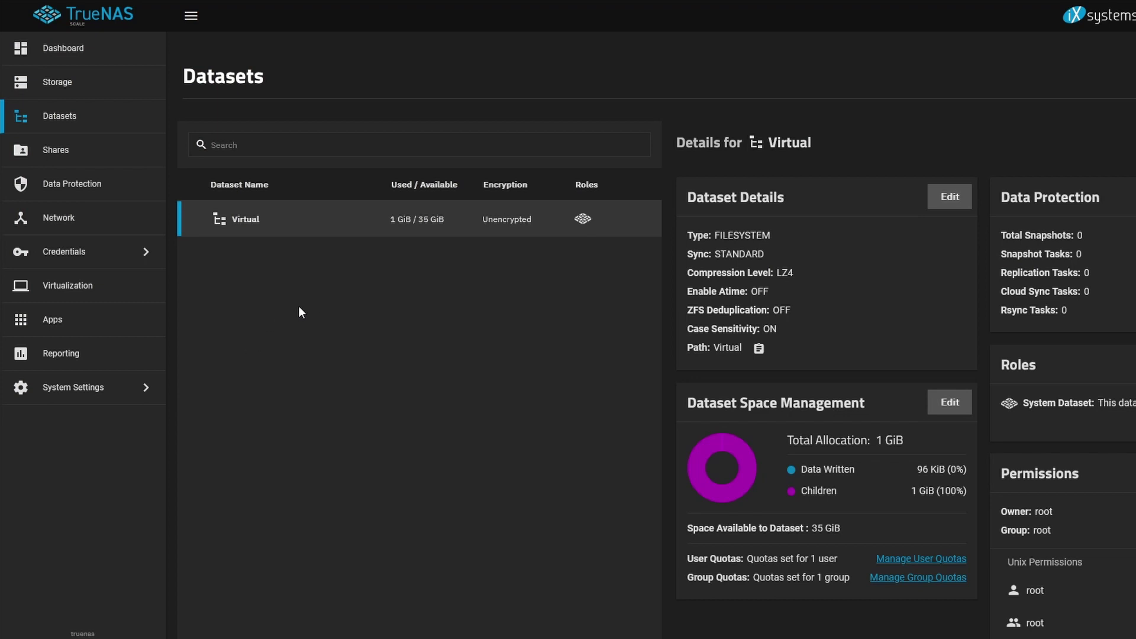
pyautogui.click(1091, 113)
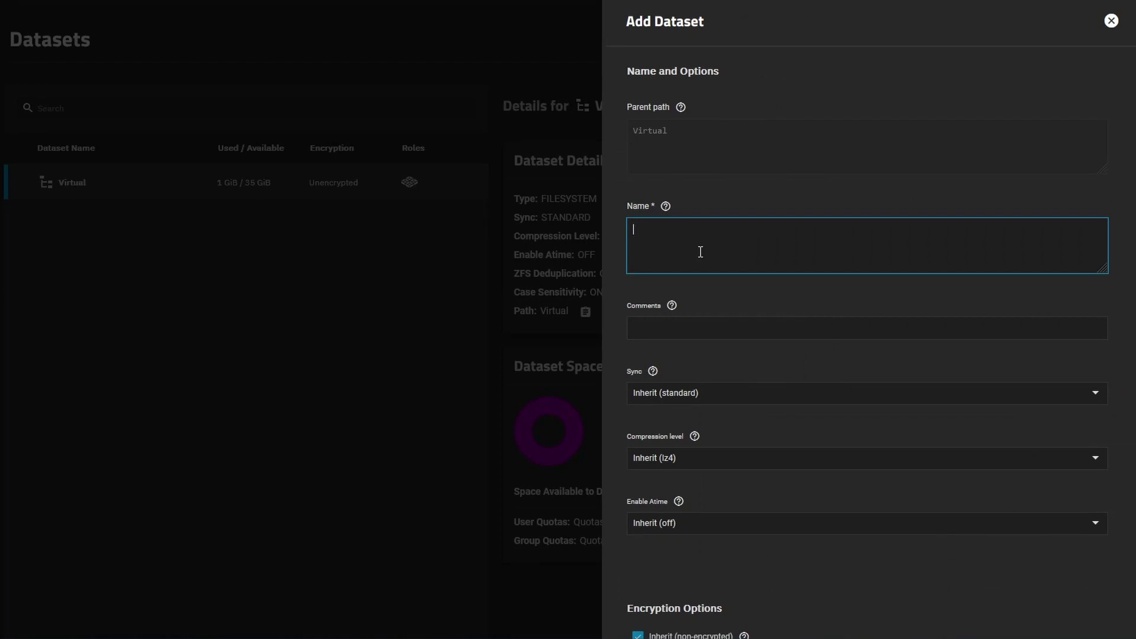
pyautogui.write('VirtualMachines')
pyautogui.scroll(-5, 709, 420)
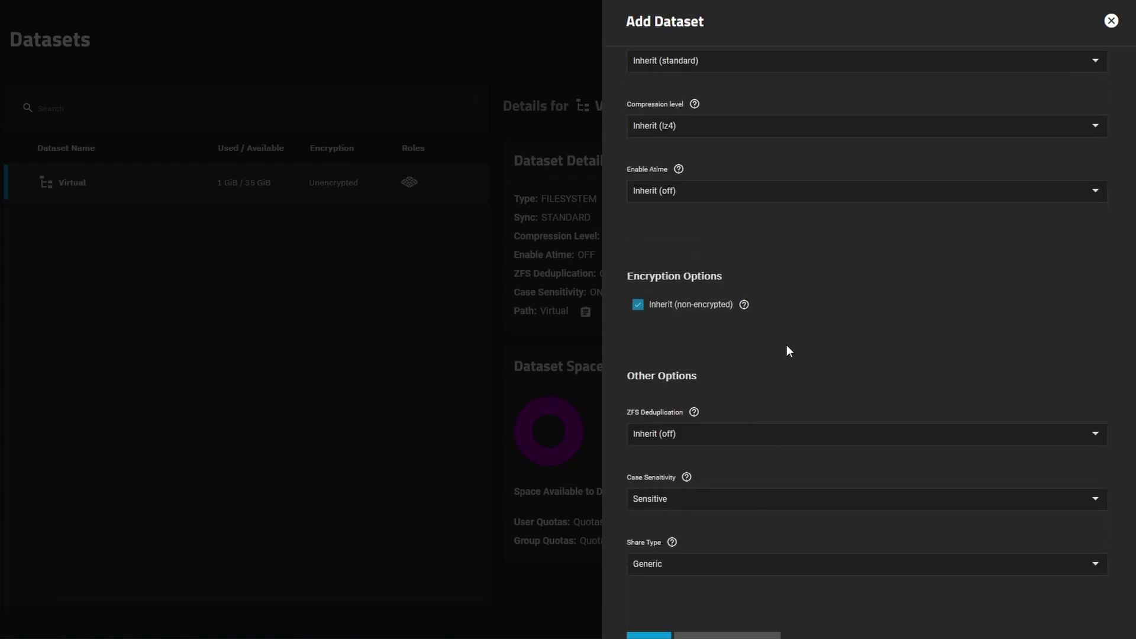
pyautogui.scroll(-1, 786, 347)
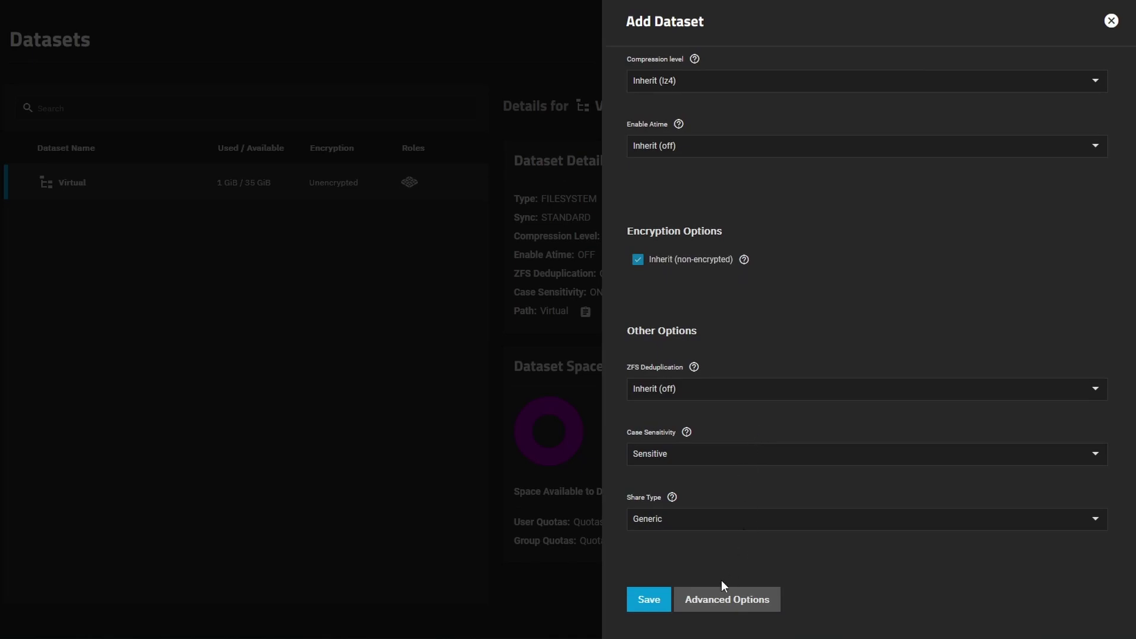
pyautogui.click(646, 597)
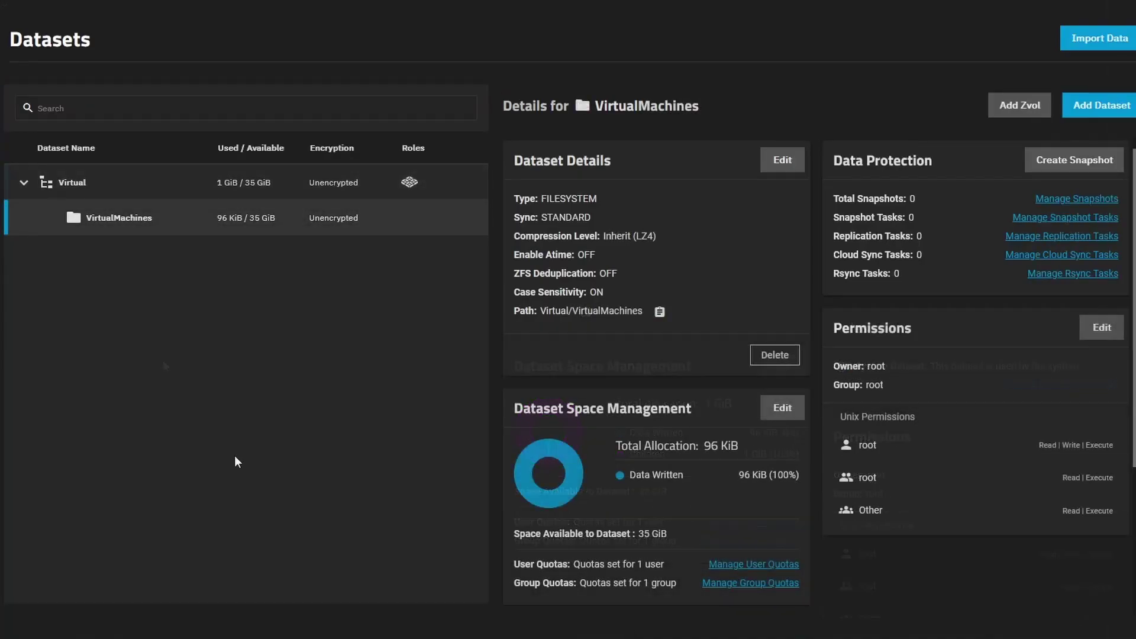
# Add a second dataset named ISOs under the Virtual pool
pyautogui.click(152, 190)
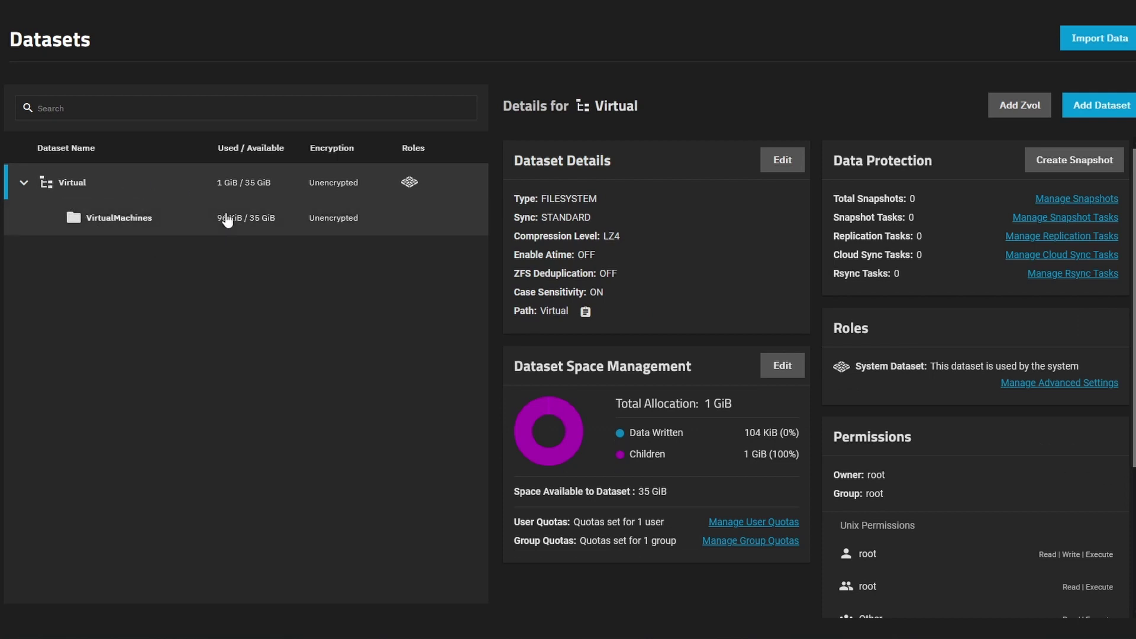
pyautogui.click(1095, 106)
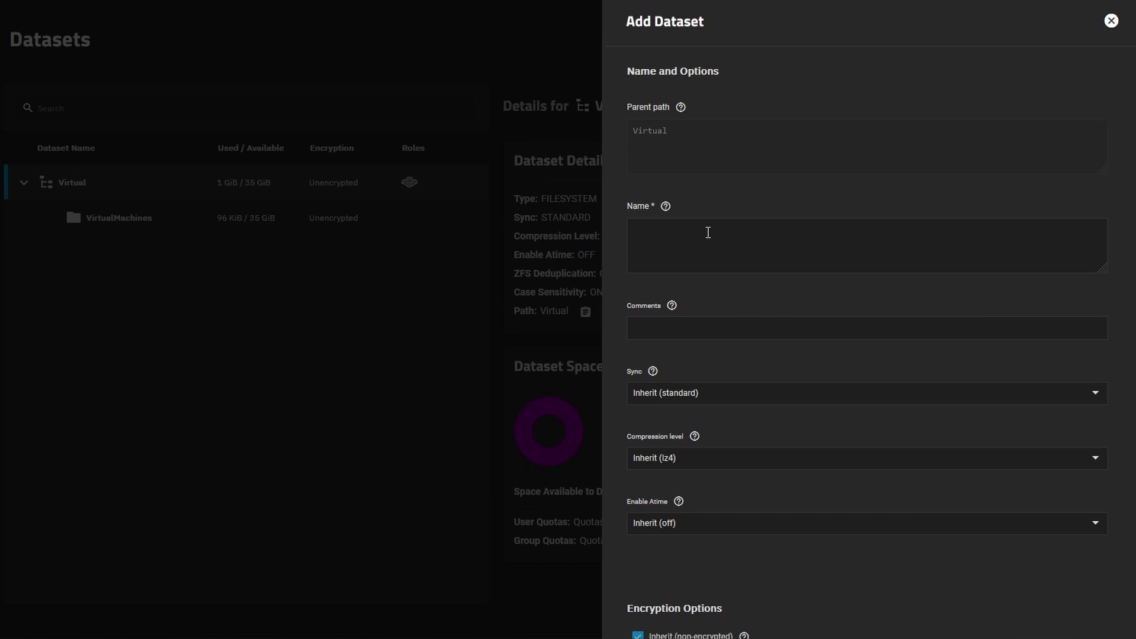
pyautogui.click(708, 232)
pyautogui.write('ISOs')
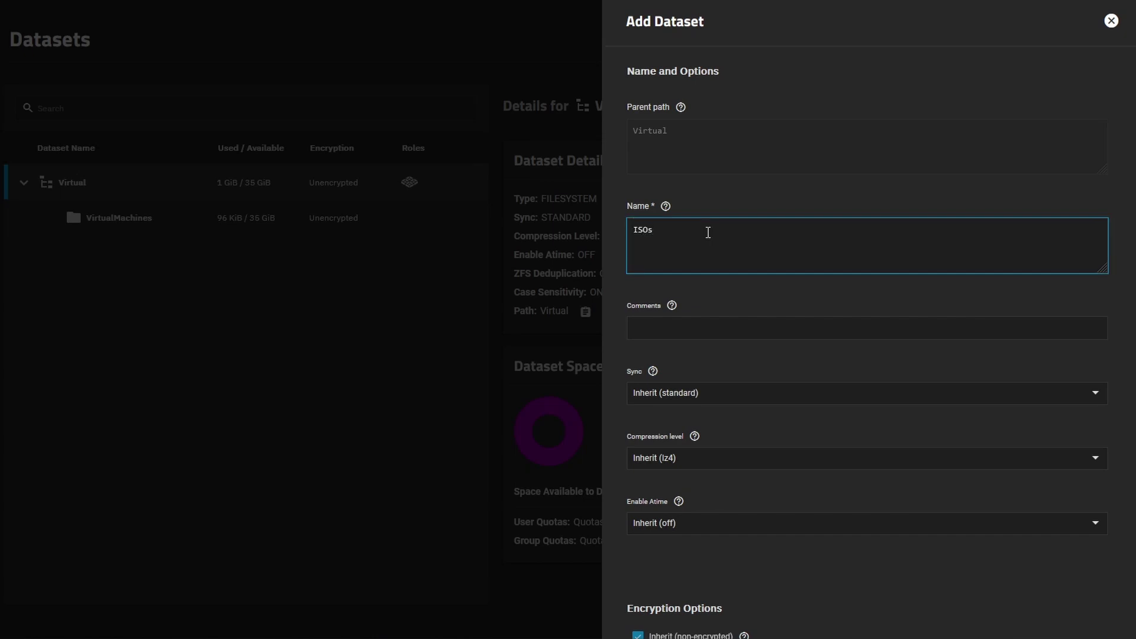
pyautogui.press('Tab')
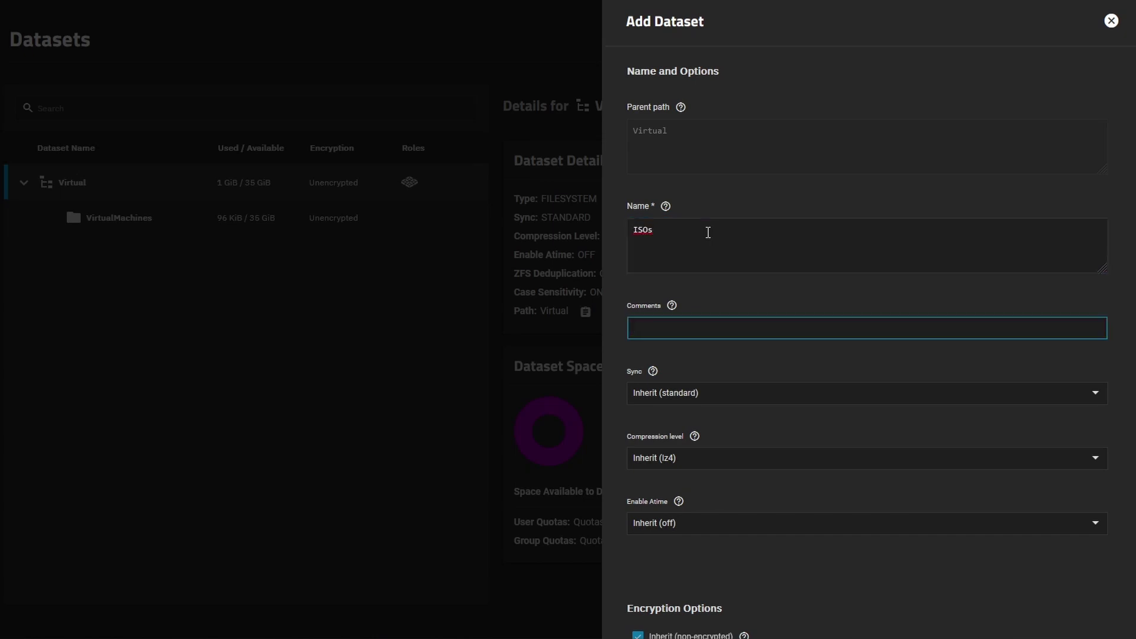
pyautogui.scroll(-5, 728, 228)
pyautogui.click(657, 601)
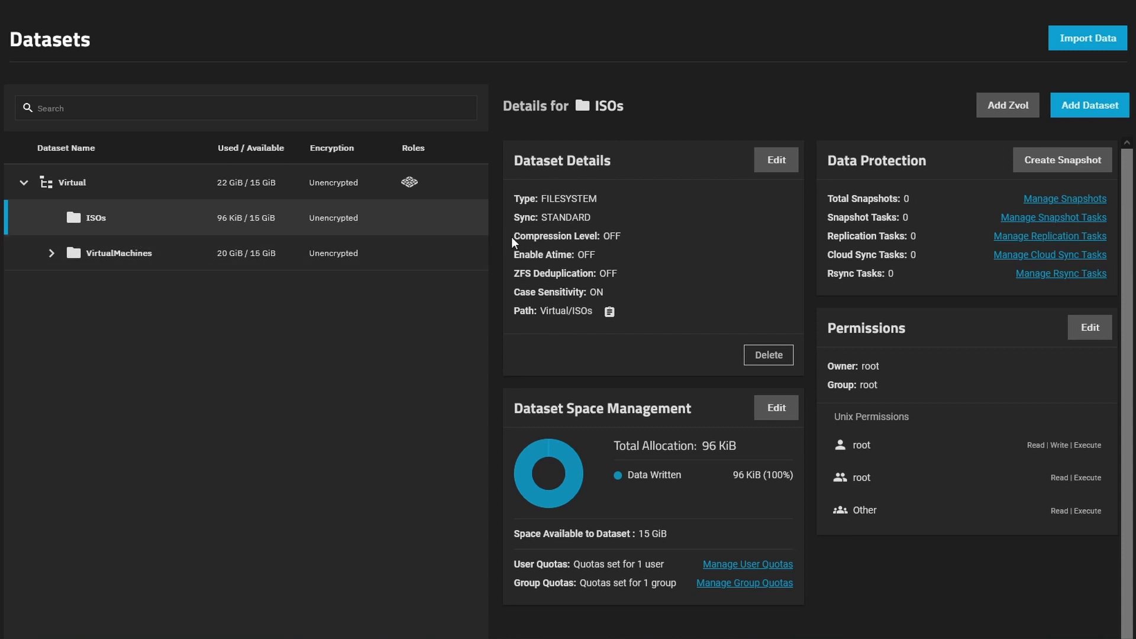
# Confirm the ISOs dataset's compression level is OFF, closing its settings without changes
pyautogui.moveTo(511, 237); pyautogui.dragTo(632, 236)
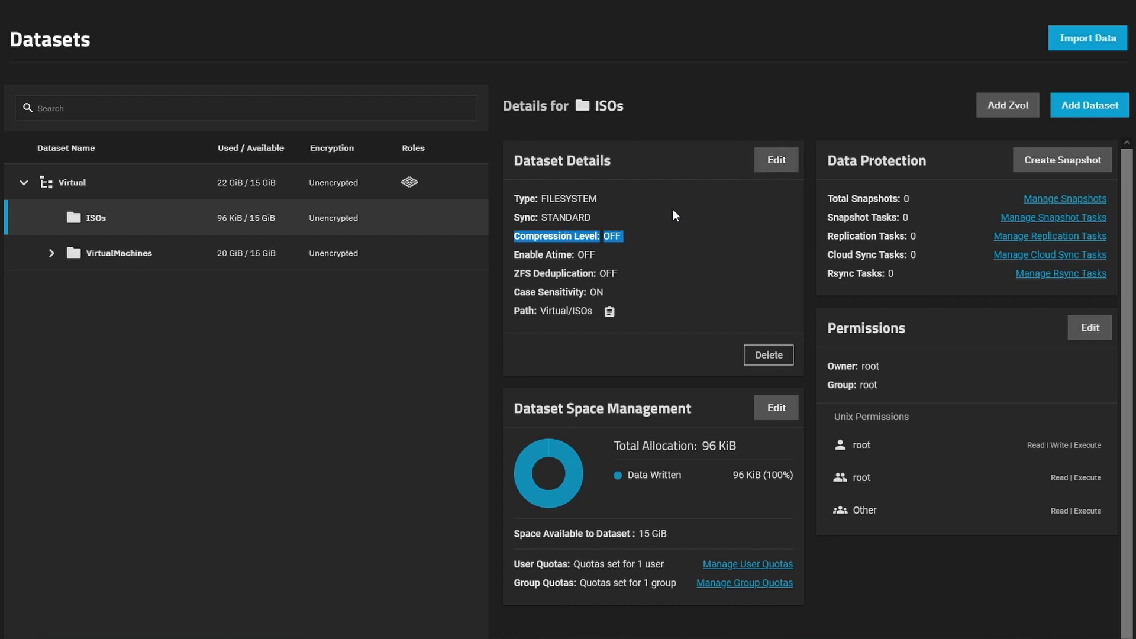
pyautogui.click(776, 160)
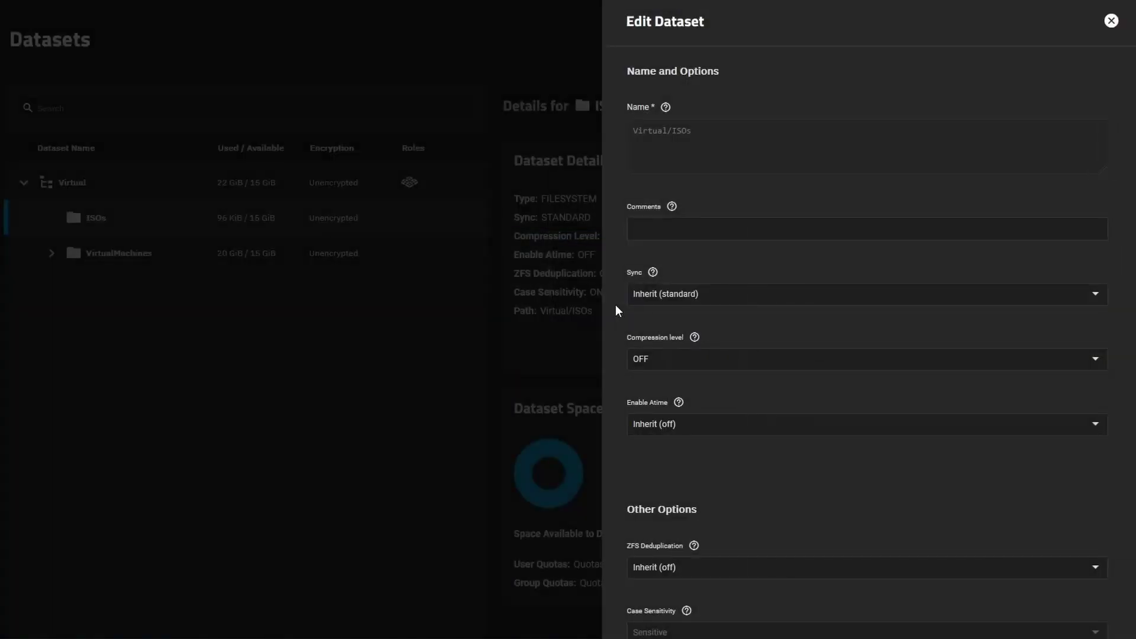
pyautogui.click(690, 362)
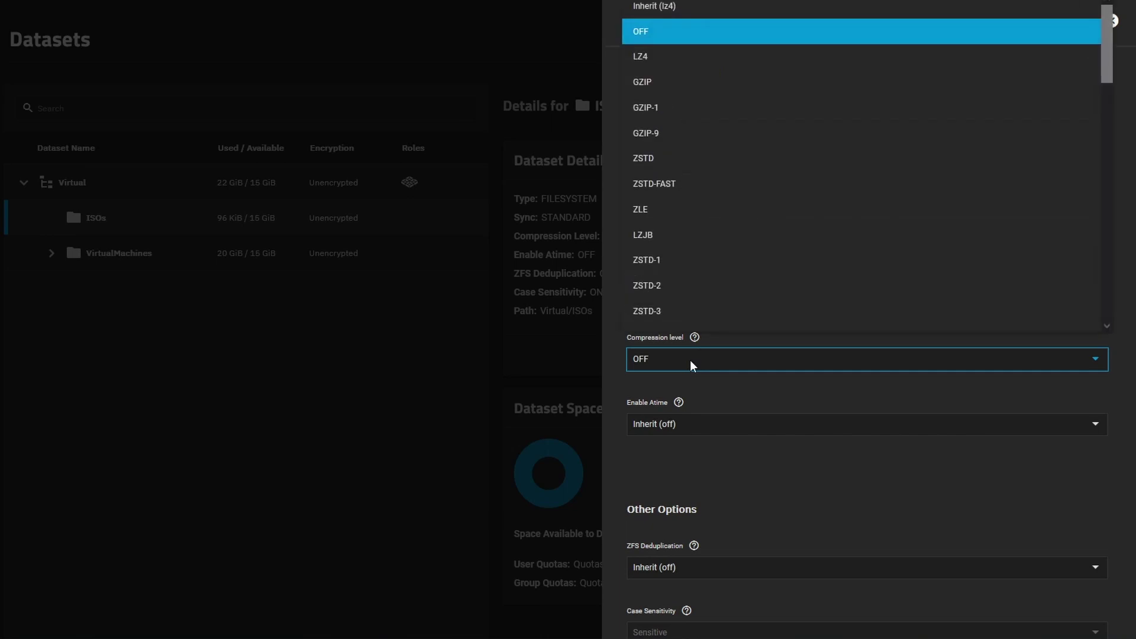
pyautogui.click(740, 391)
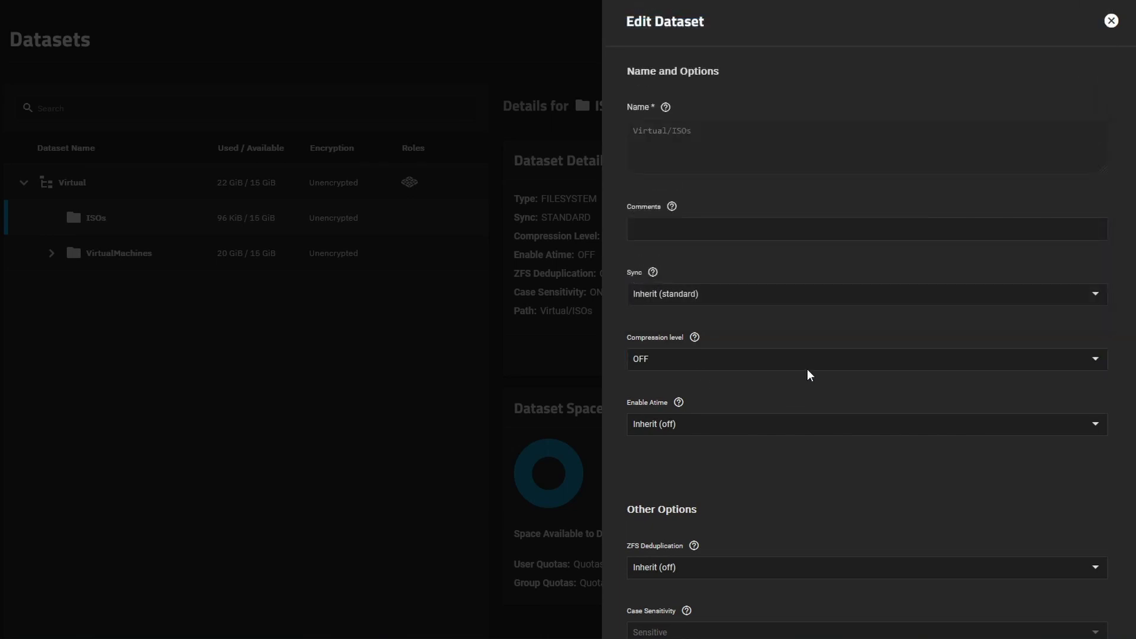
pyautogui.click(321, 381)
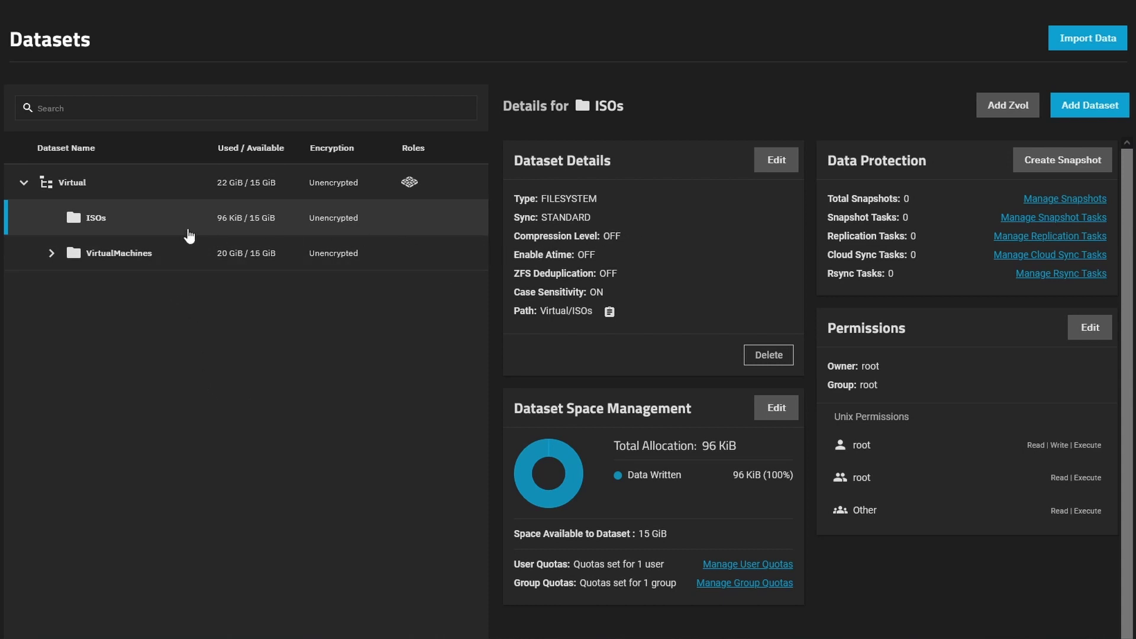
# Set the VirtualMachines dataset to Compression Level OFF and Sync ALWAYS, and save
pyautogui.click(164, 256)
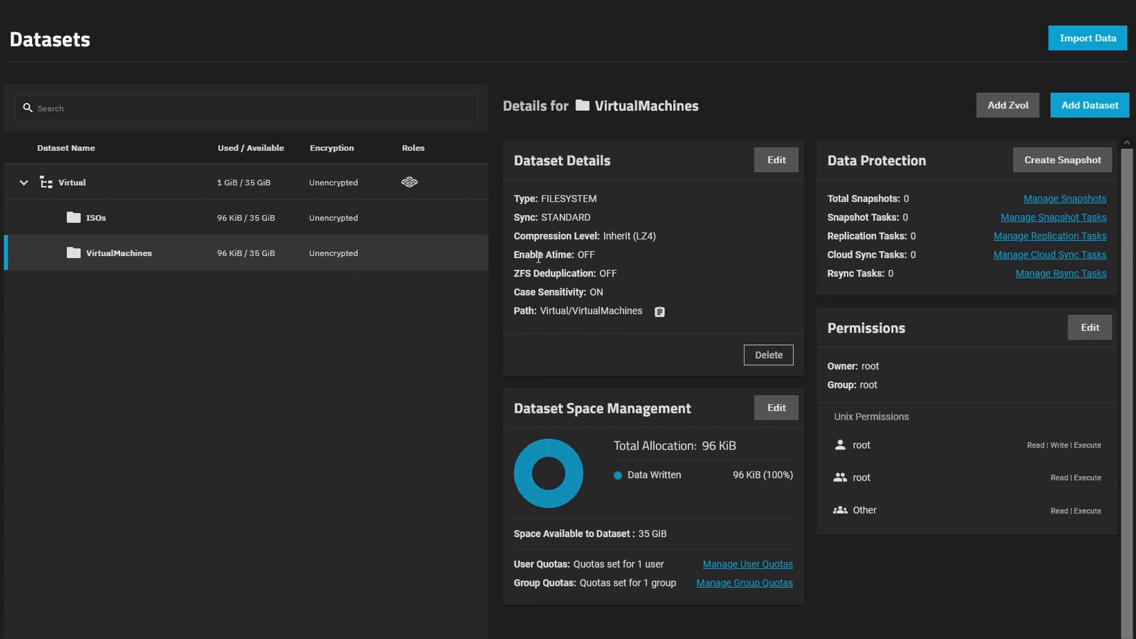
pyautogui.moveTo(594, 236); pyautogui.dragTo(658, 237)
pyautogui.click(600, 261)
pyautogui.click(777, 161)
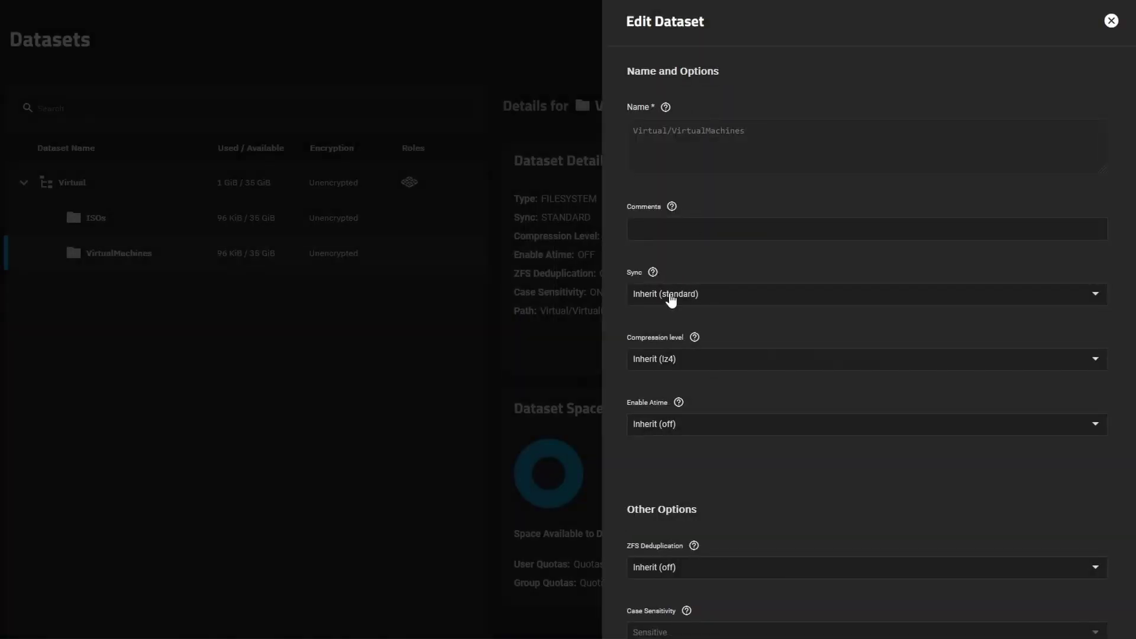
pyautogui.click(660, 360)
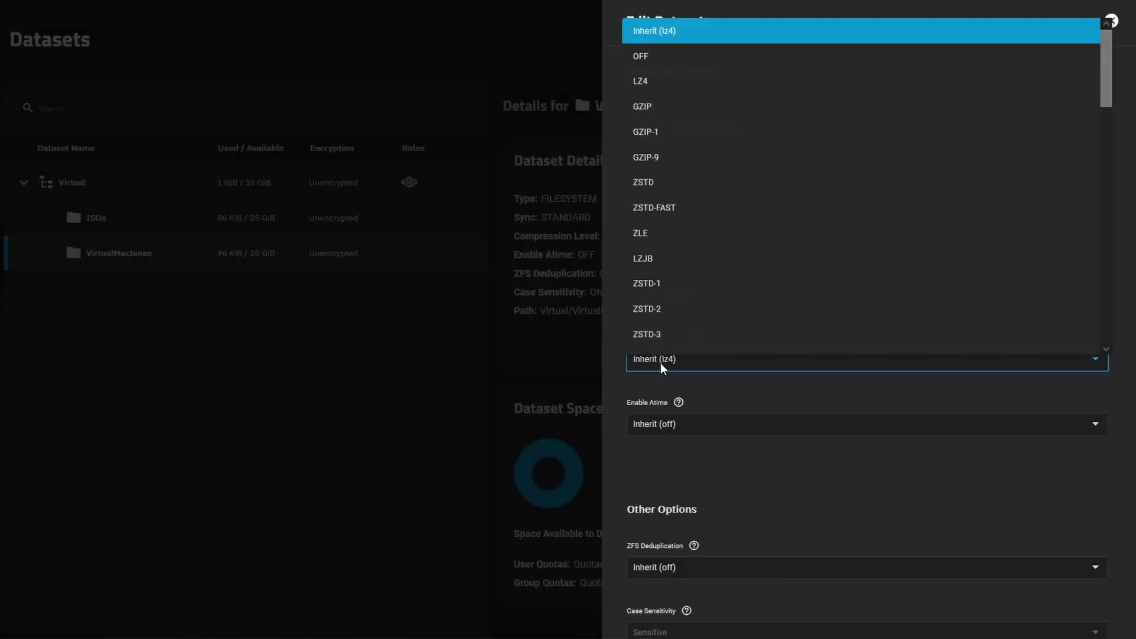
pyautogui.click(650, 56)
pyautogui.click(704, 304)
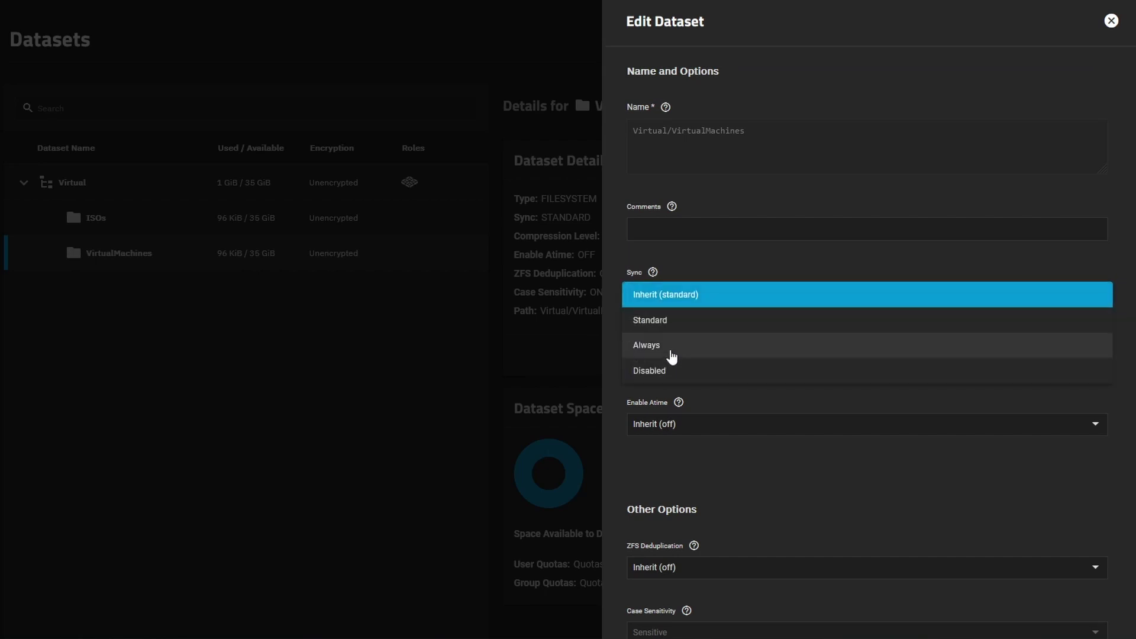
pyautogui.click(673, 353)
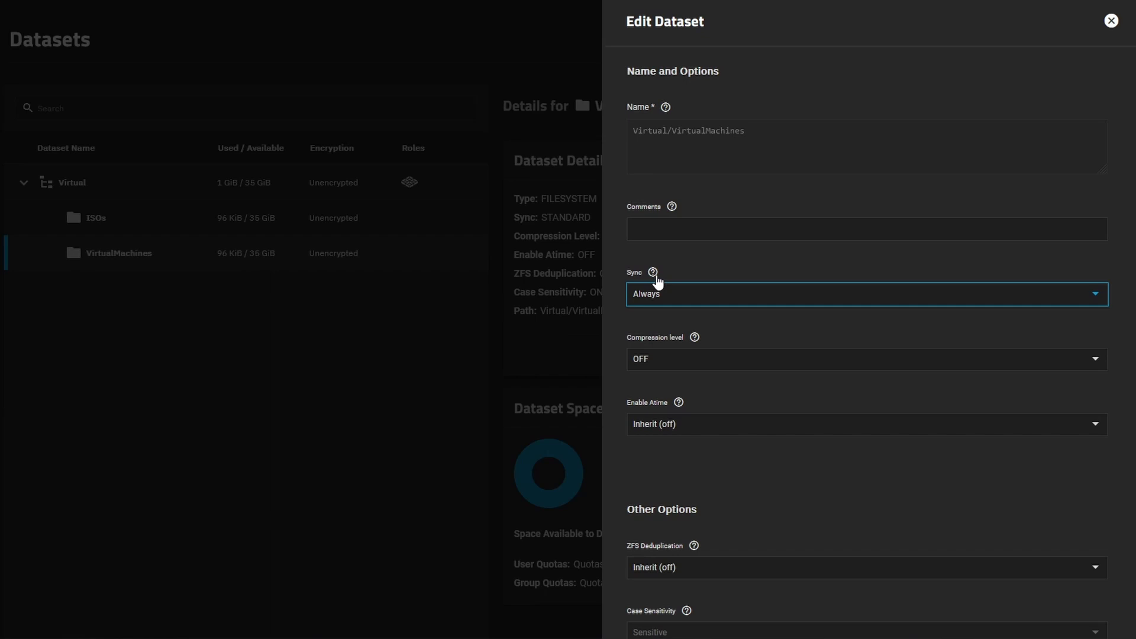
pyautogui.click(653, 272)
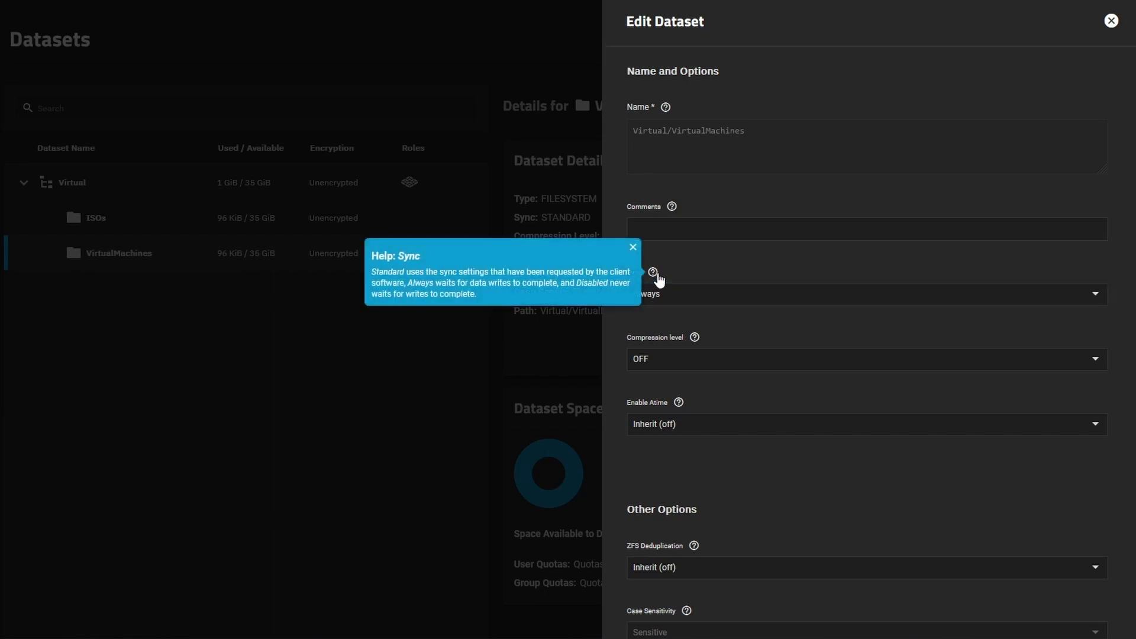
pyautogui.click(698, 266)
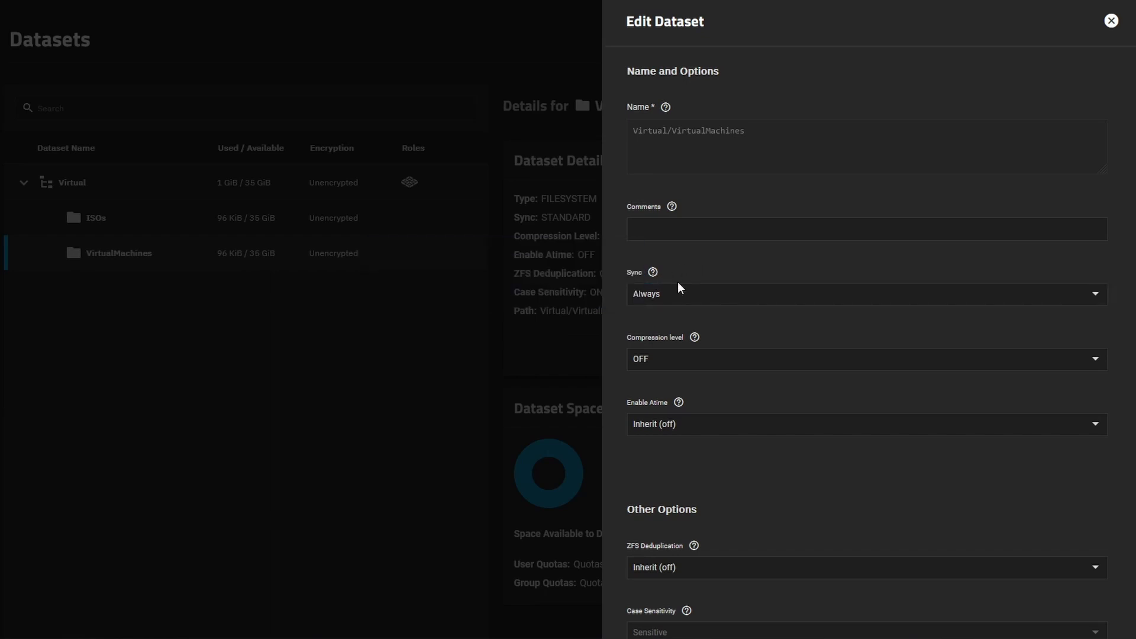
pyautogui.scroll(-2, 763, 314)
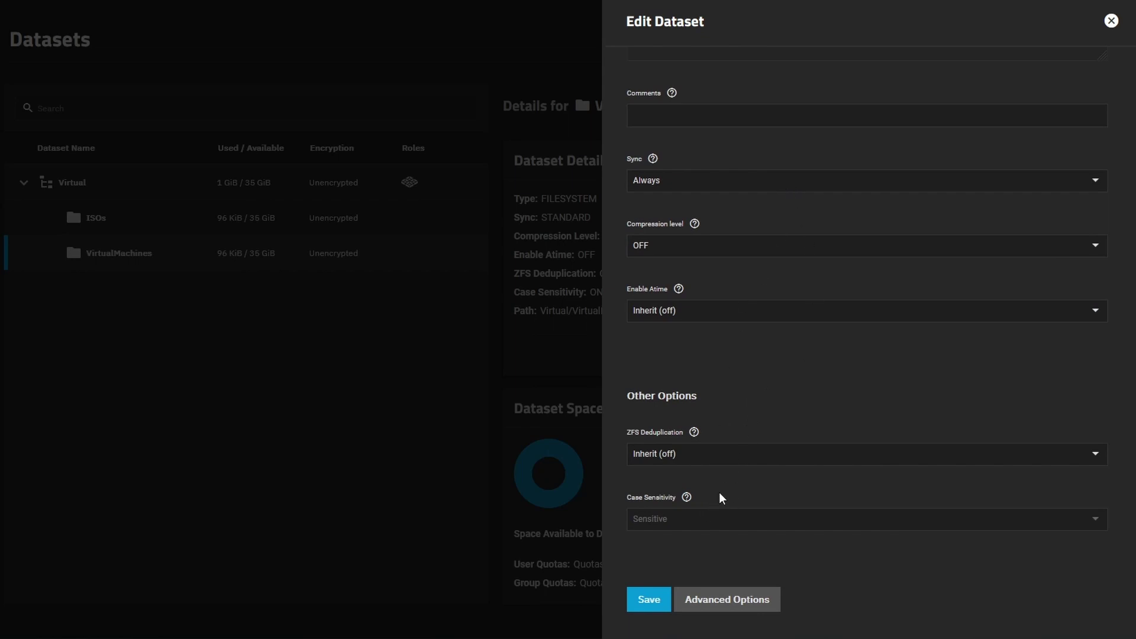
pyautogui.click(649, 599)
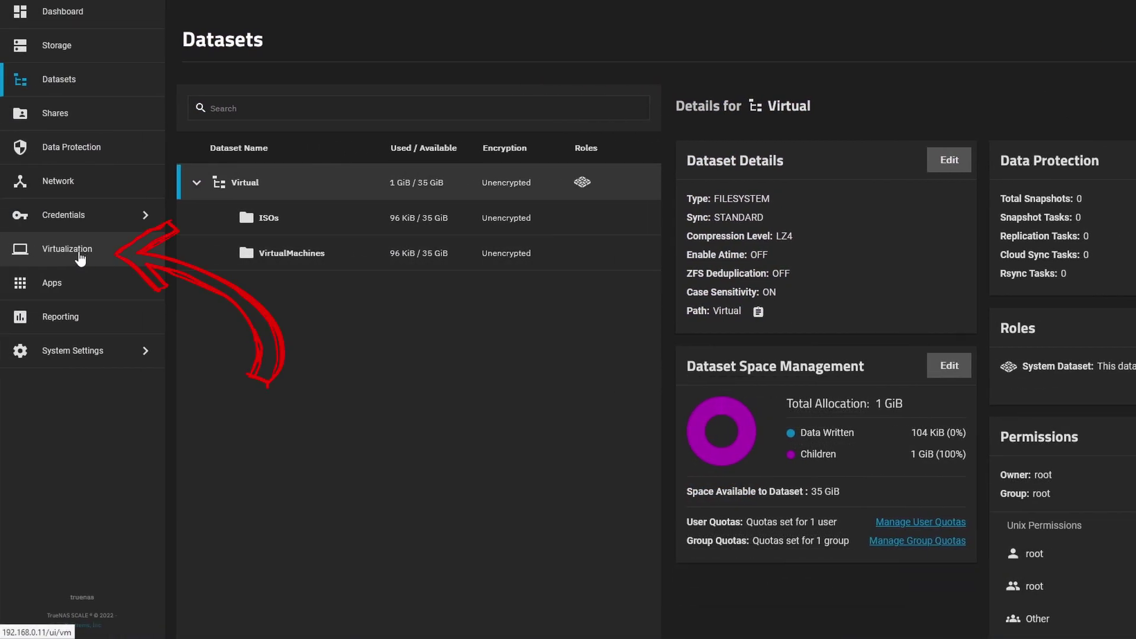
# Start a new virtual machine with Linux as guest OS, named Ubuntu
pyautogui.click(80, 258)
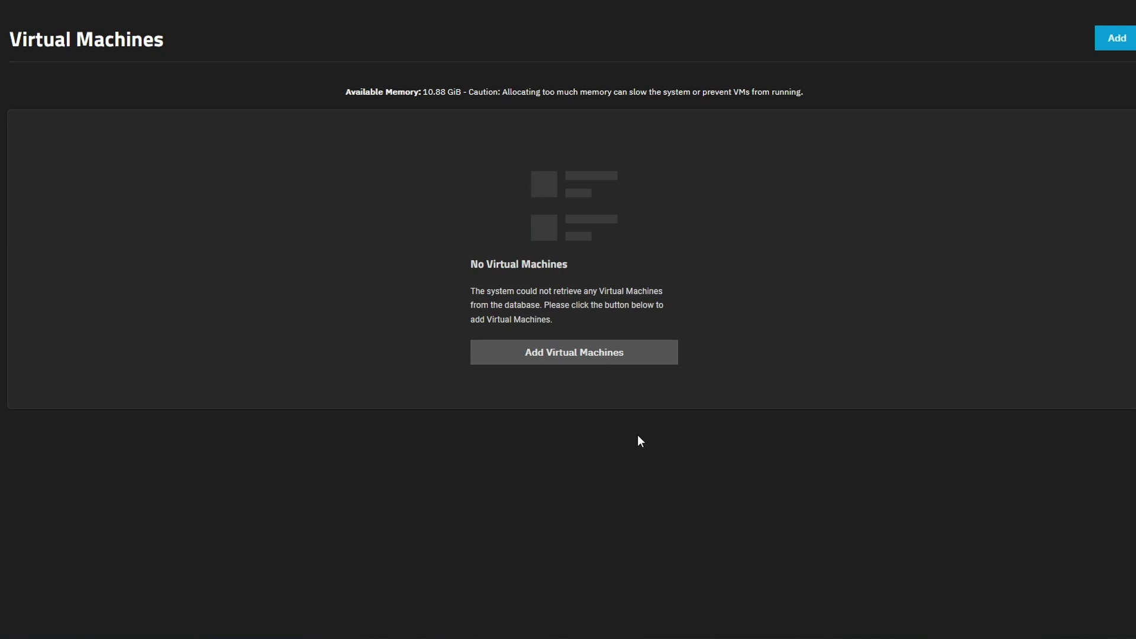
pyautogui.click(576, 364)
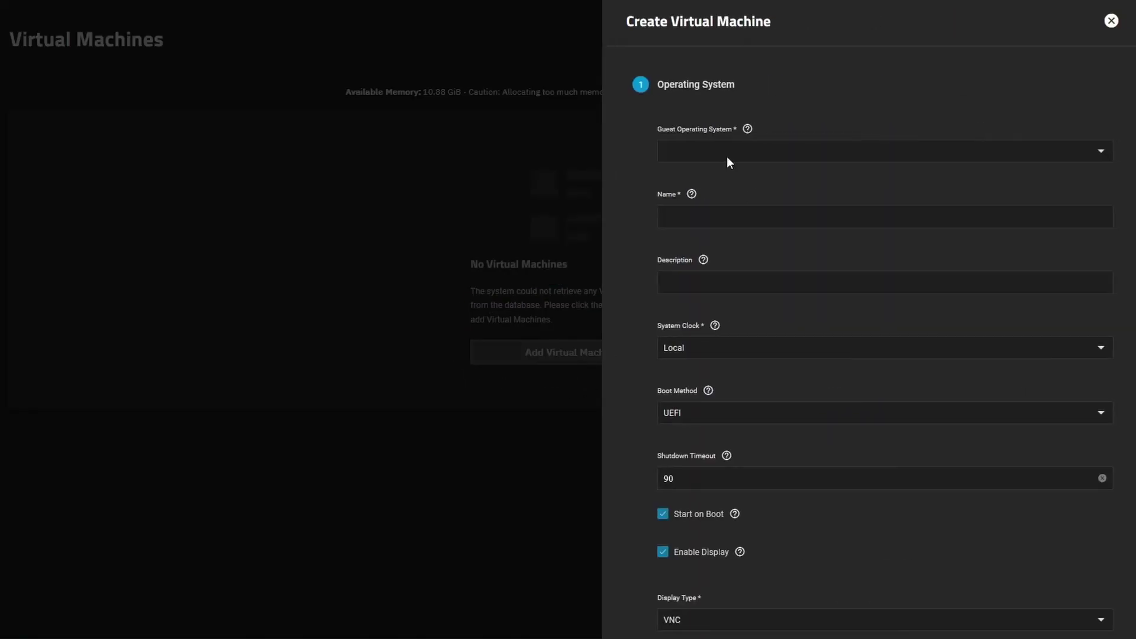
pyautogui.click(911, 155)
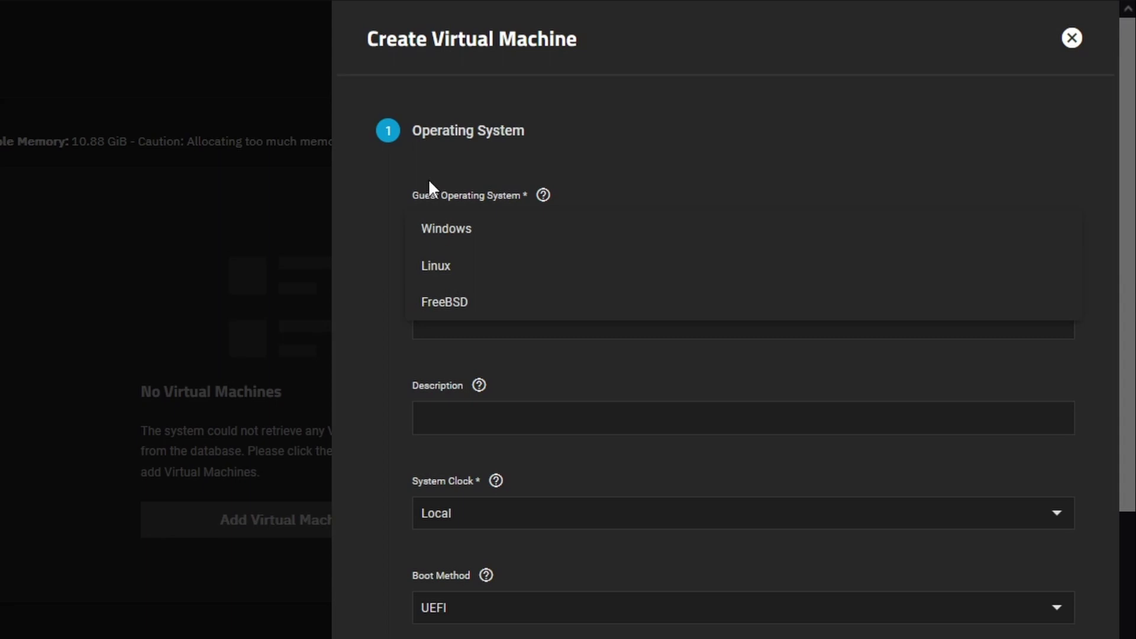
pyautogui.click(450, 273)
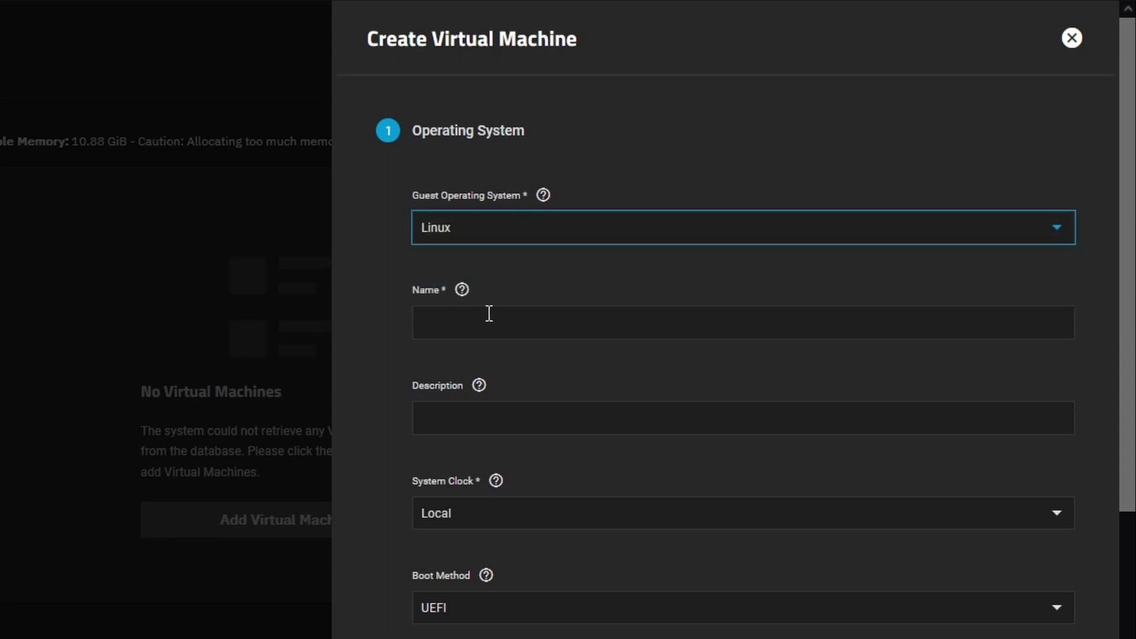
pyautogui.click(489, 313)
pyautogui.write('U')
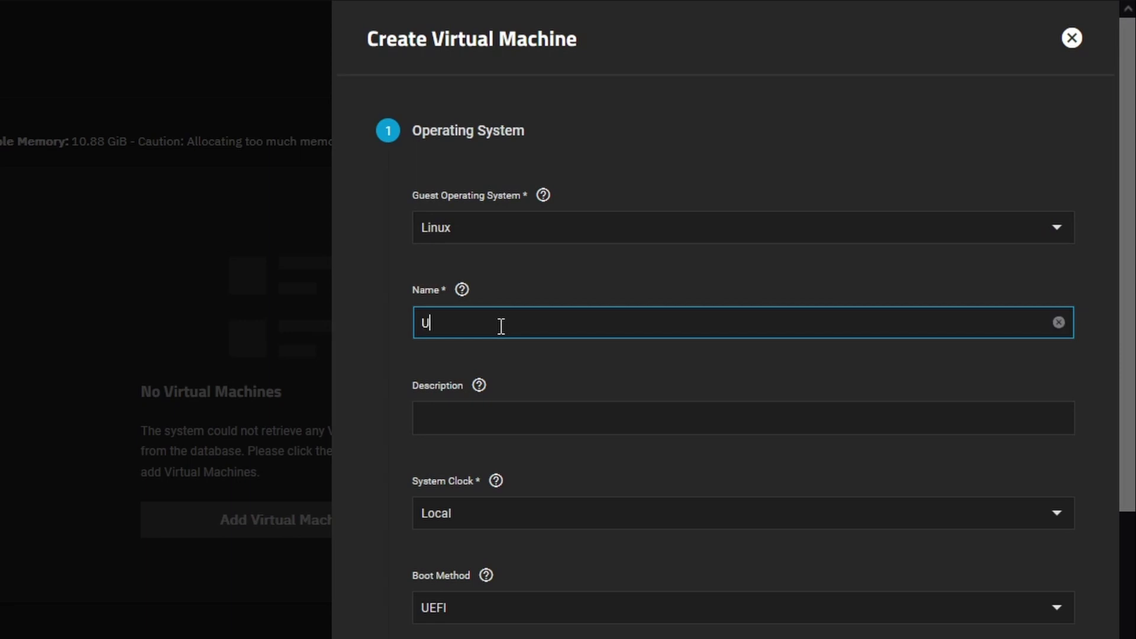
pyautogui.write('buntu')
# Keep UEFI boot, disable Start on Boot, and continue to the CPU and memory step
pyautogui.scroll(-5, 515, 579)
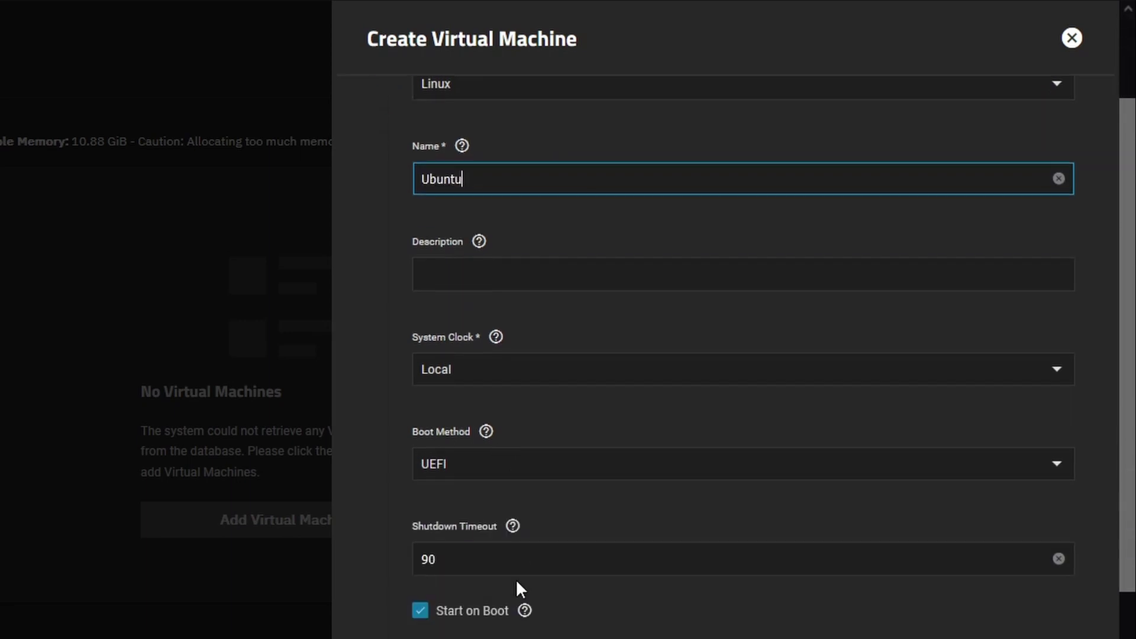
pyautogui.click(471, 327)
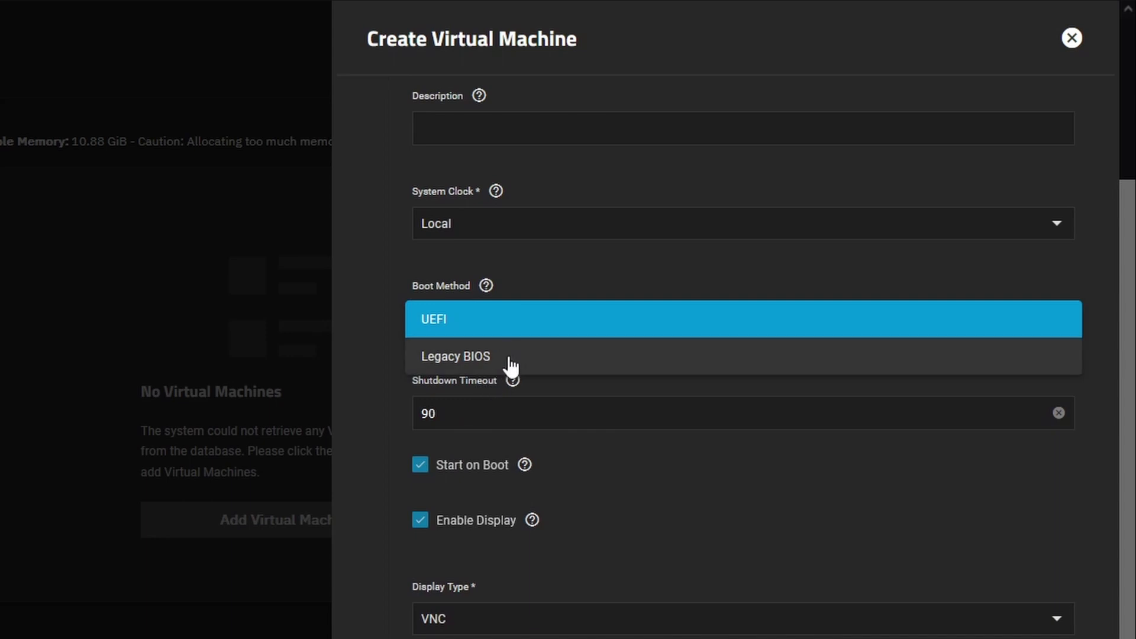
pyautogui.click(470, 332)
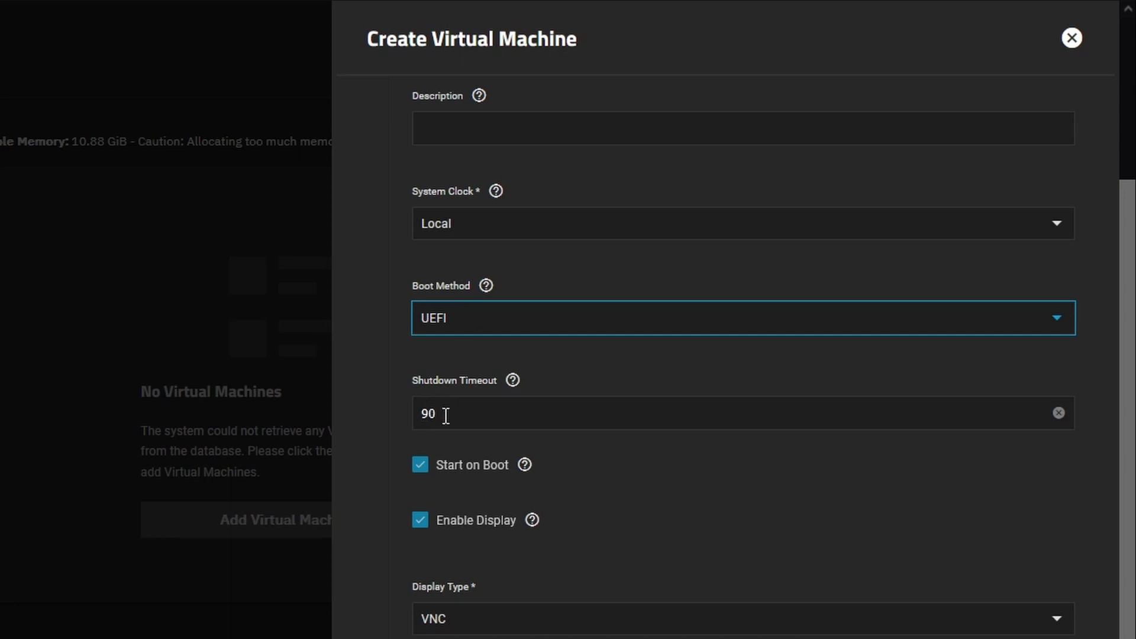
pyautogui.scroll(-5, 620, 497)
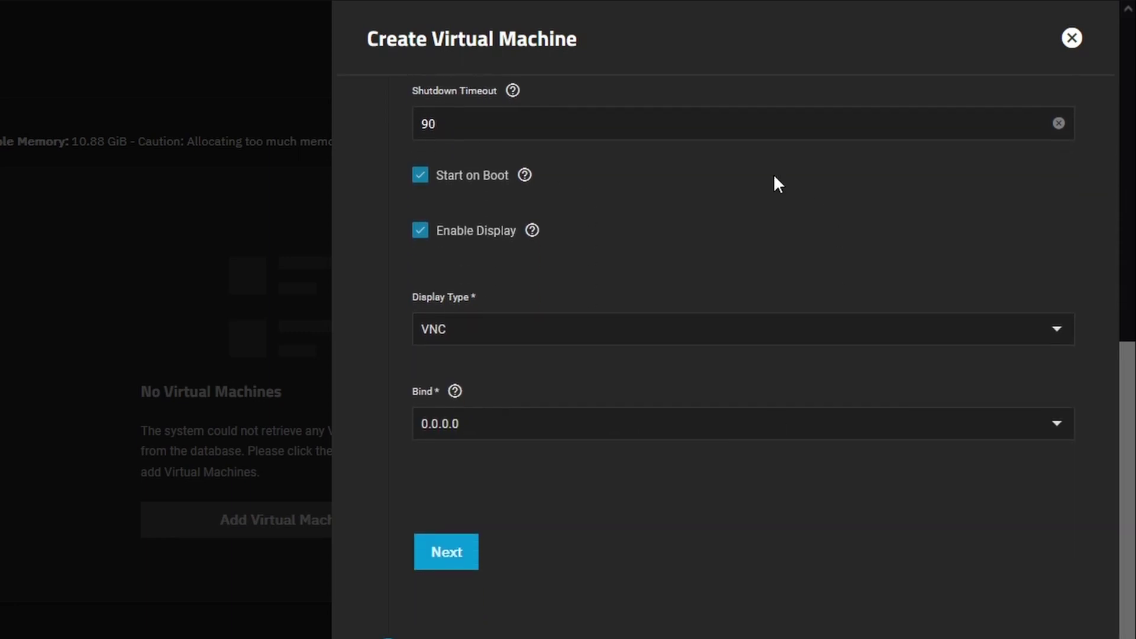
pyautogui.click(420, 176)
pyautogui.click(450, 550)
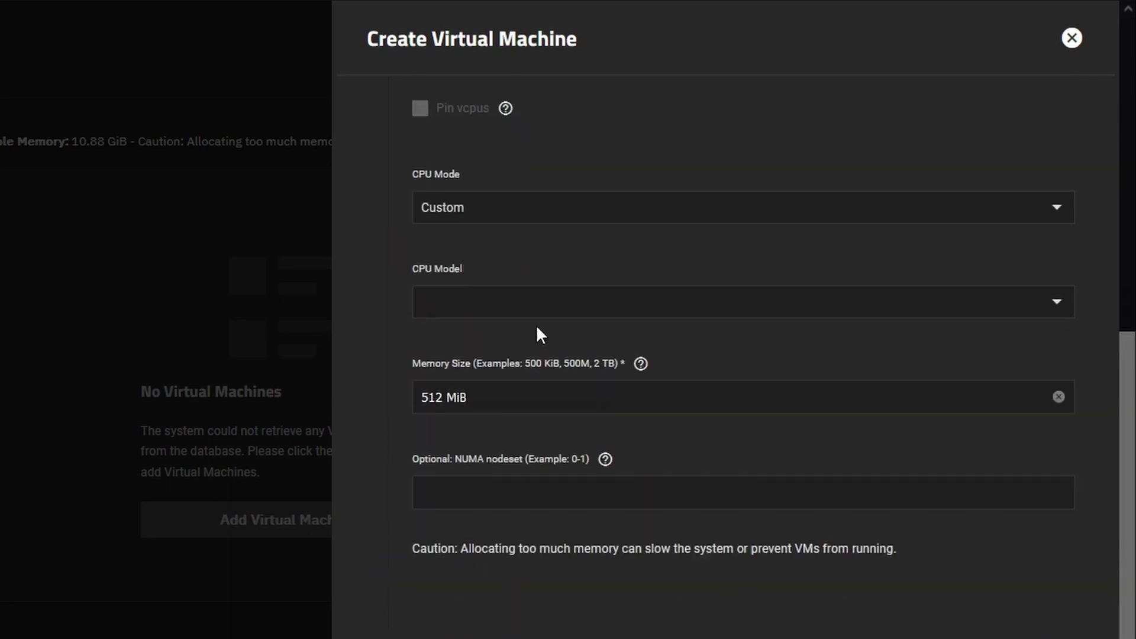
# Set the VM's CPU cores value to 2
pyautogui.scroll(6, 485, 418)
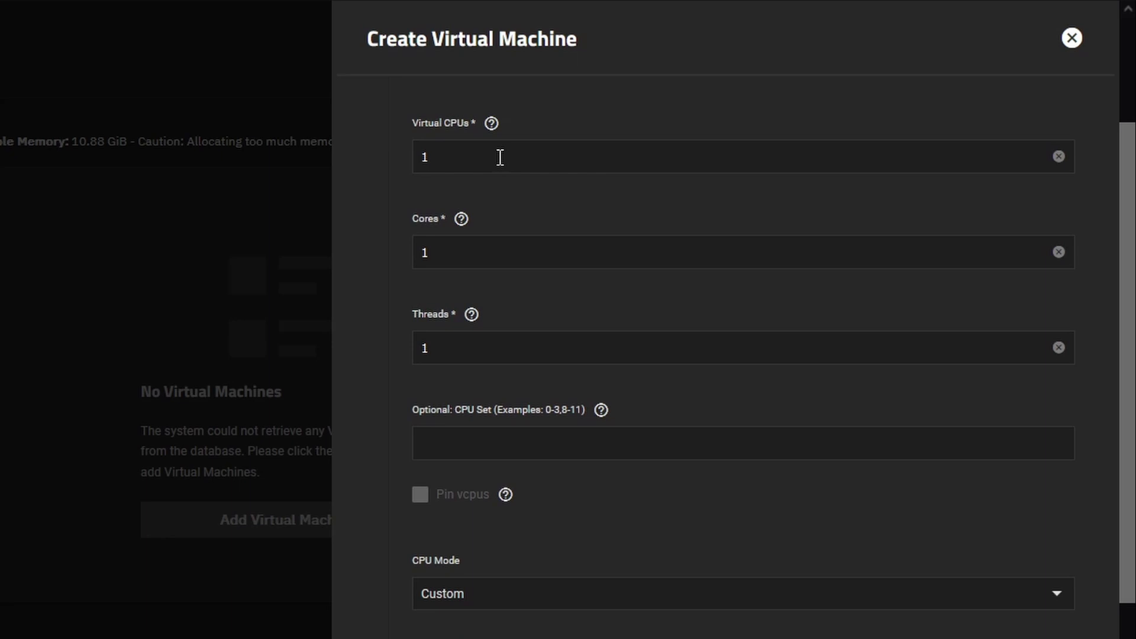
pyautogui.scroll(2, 482, 272)
pyautogui.doubleClick(490, 253)
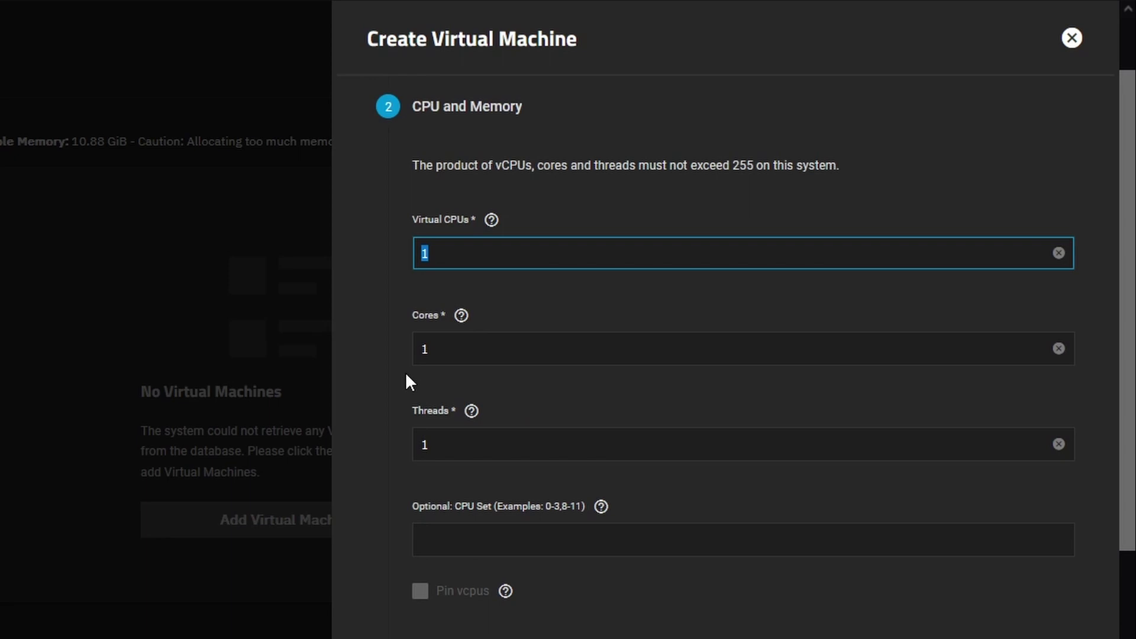
pyautogui.click(461, 343)
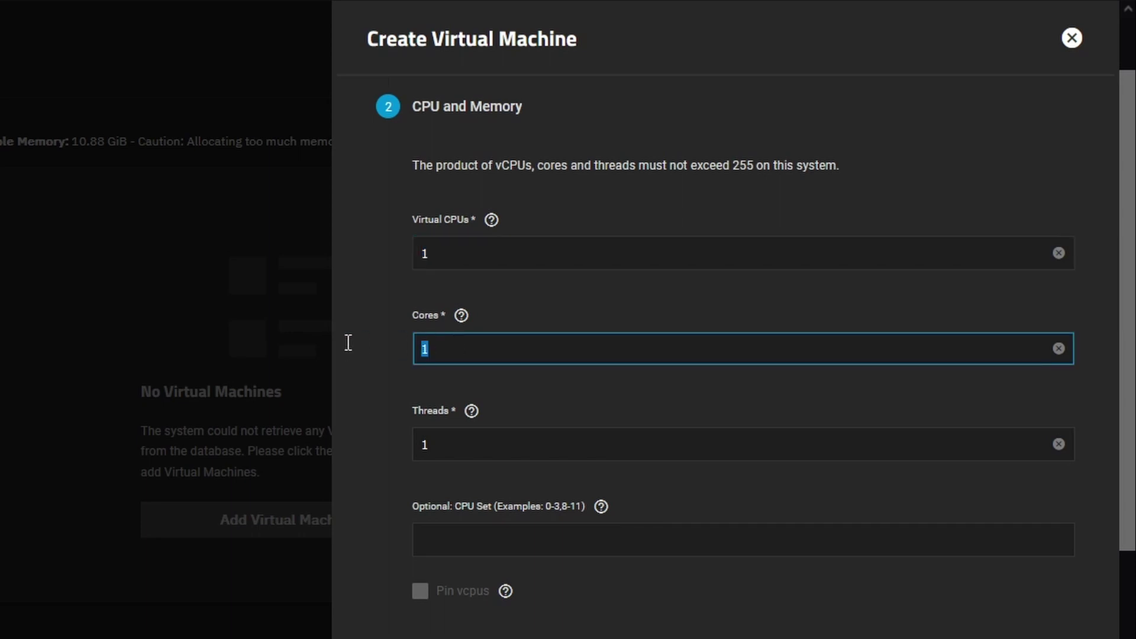
pyautogui.write('2')
# Change Memory Size from 512 MiB to 8 GiB, leaving CPU Set empty
pyautogui.scroll(-8, 565, 436)
pyautogui.moveTo(444, 388); pyautogui.dragTo(347, 388)
pyautogui.press('BackSpace')
pyautogui.write('8')
pyautogui.press('Right')
pyautogui.press('Delete')
pyautogui.press('Delete')
pyautogui.press('Delete')
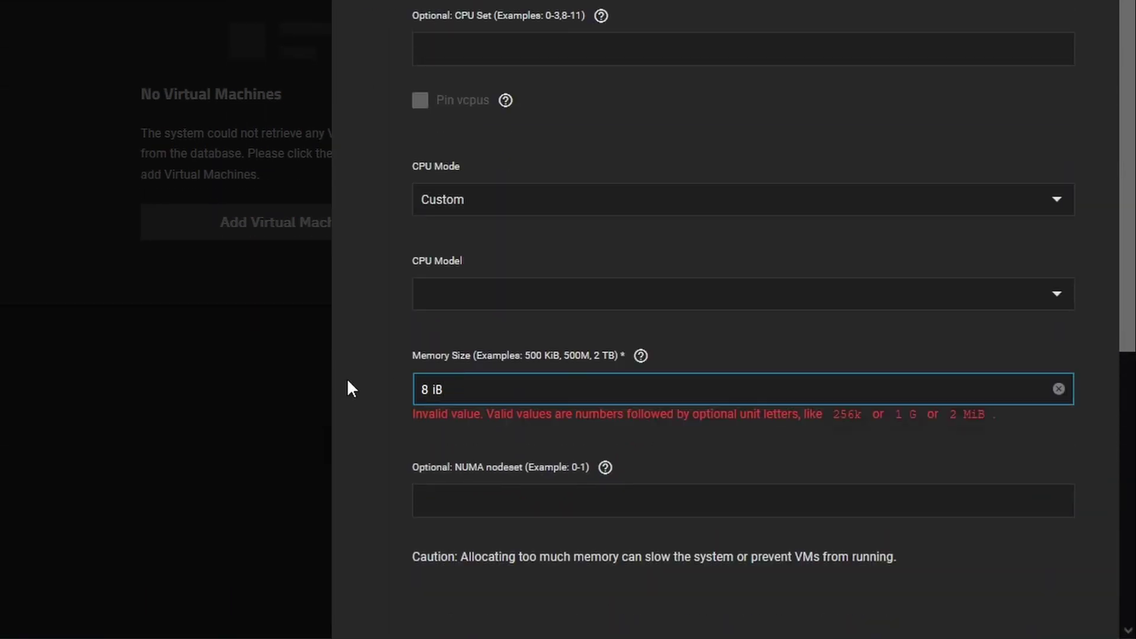
pyautogui.write('GiB')
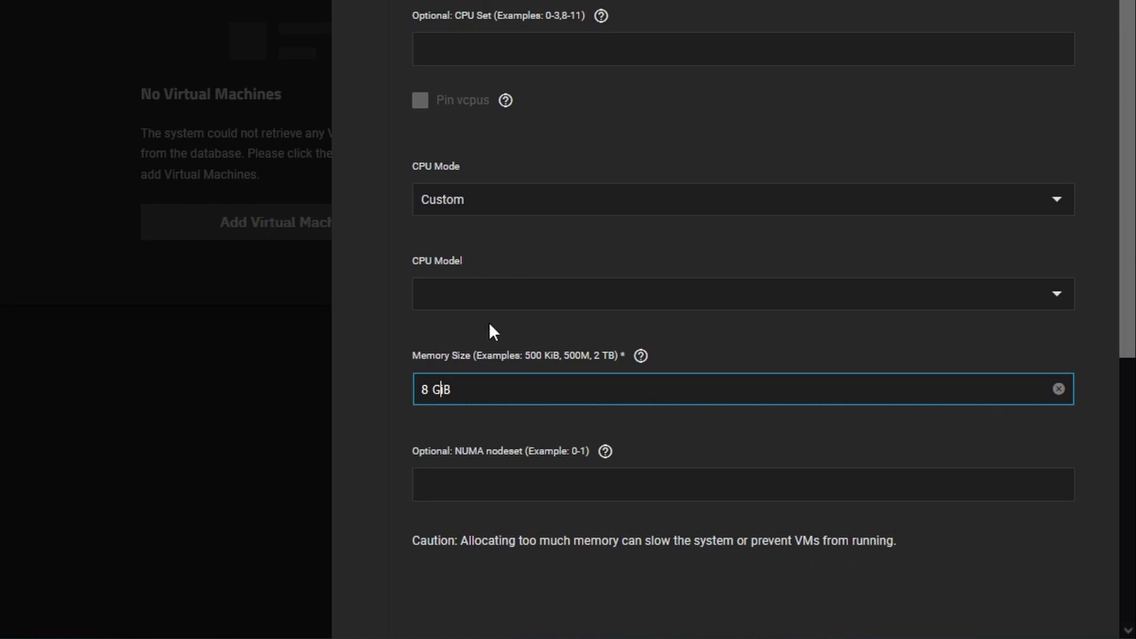
pyautogui.scroll(2, 540, 264)
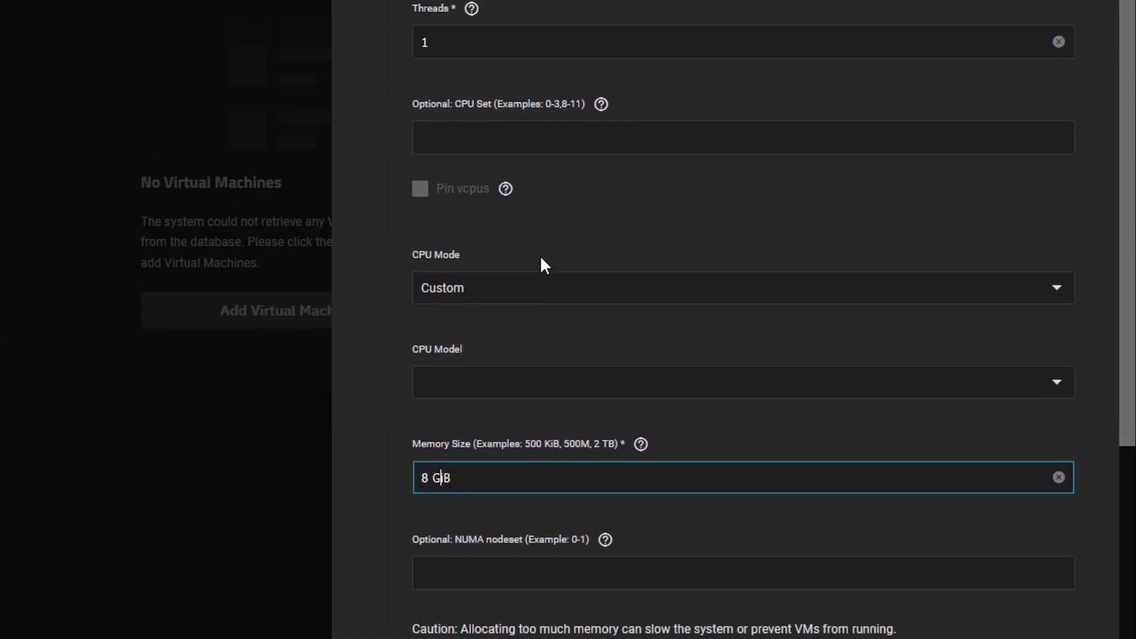
pyautogui.scroll(-2, 542, 293)
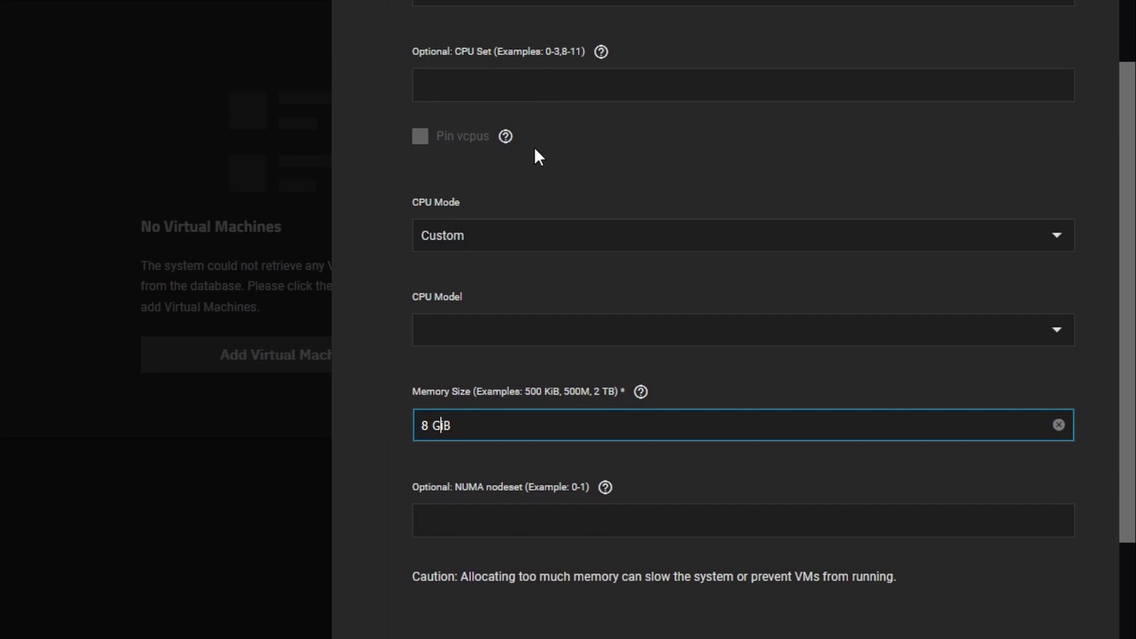
pyautogui.click(541, 89)
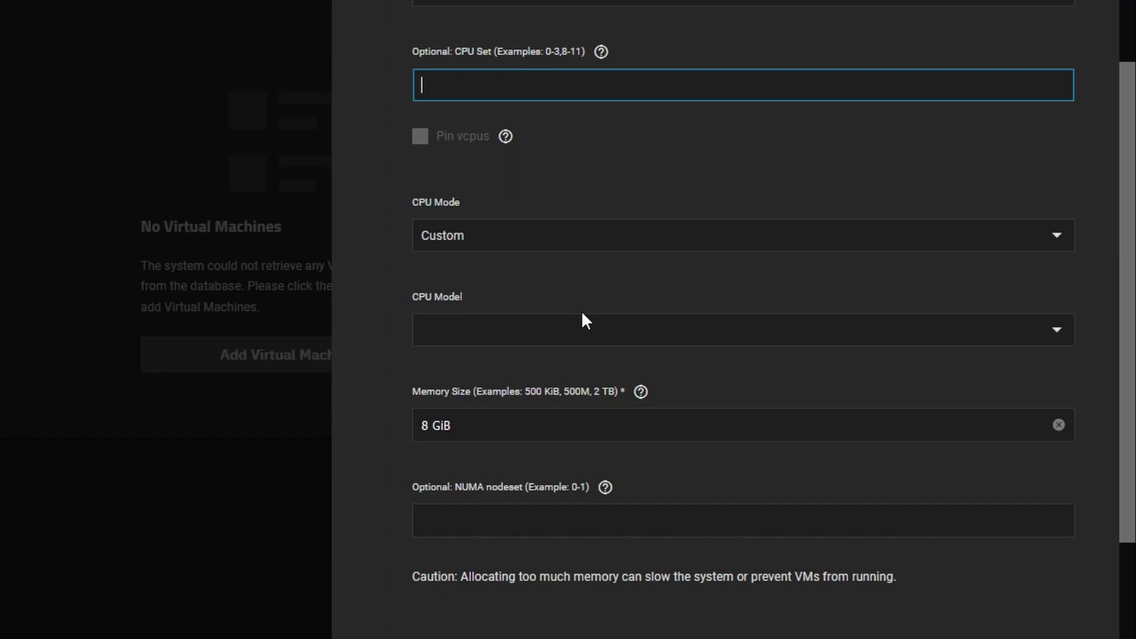
pyautogui.scroll(-5, 584, 314)
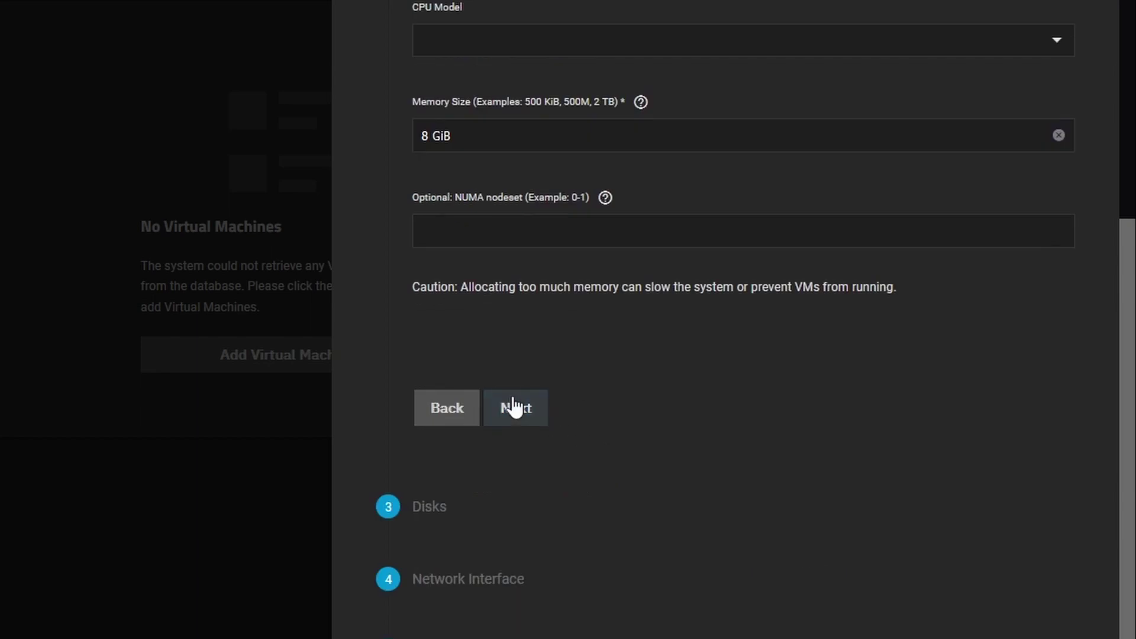
# Add a 20 GiB AHCI disk stored in Virtual/VirtualMachines and continue to networking
pyautogui.click(514, 406)
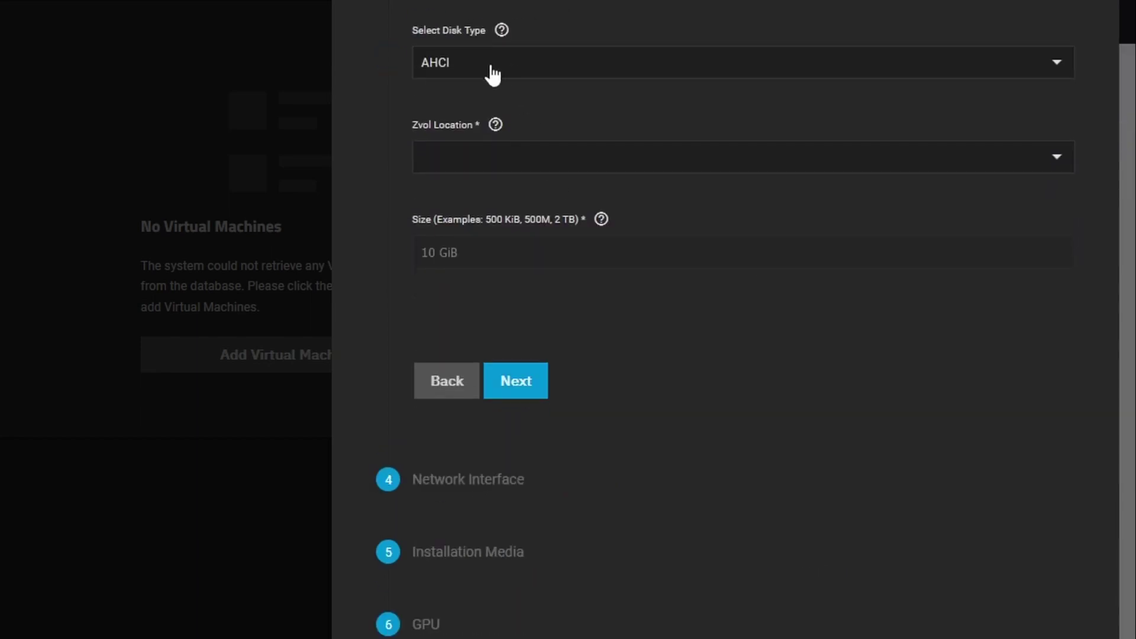
pyautogui.scroll(2, 614, 147)
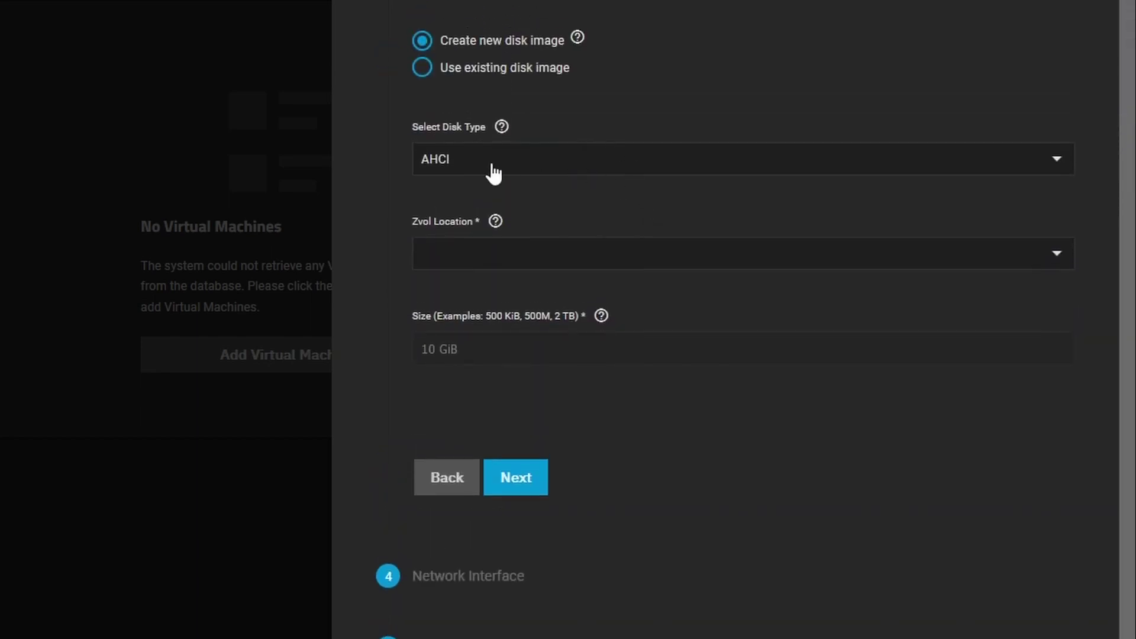
pyautogui.click(472, 173)
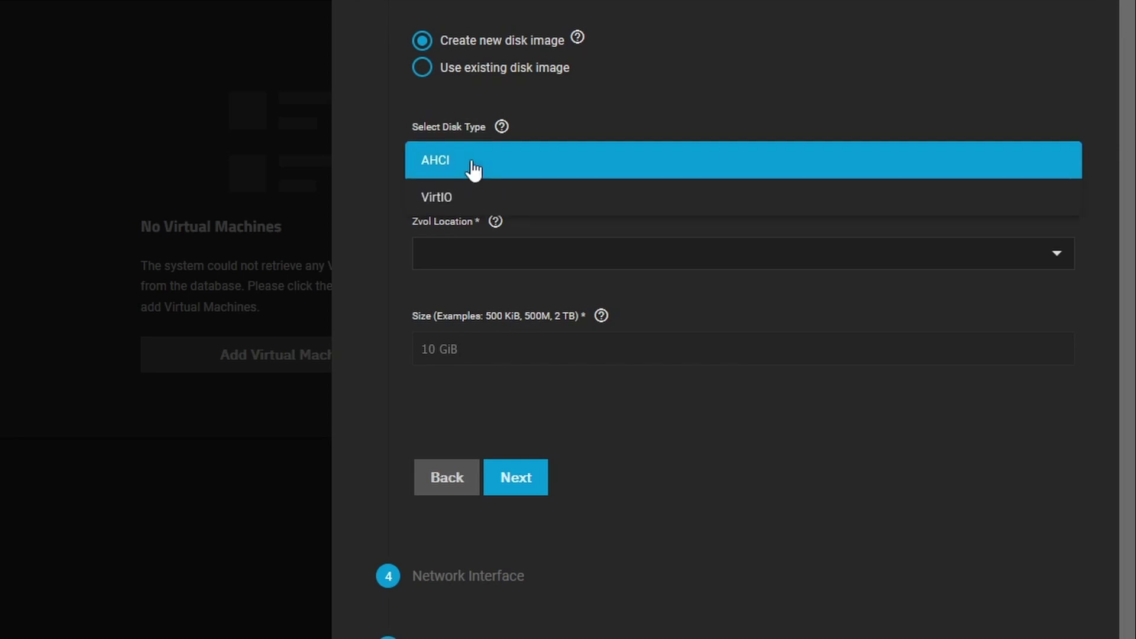
pyautogui.click(472, 173)
pyautogui.click(494, 266)
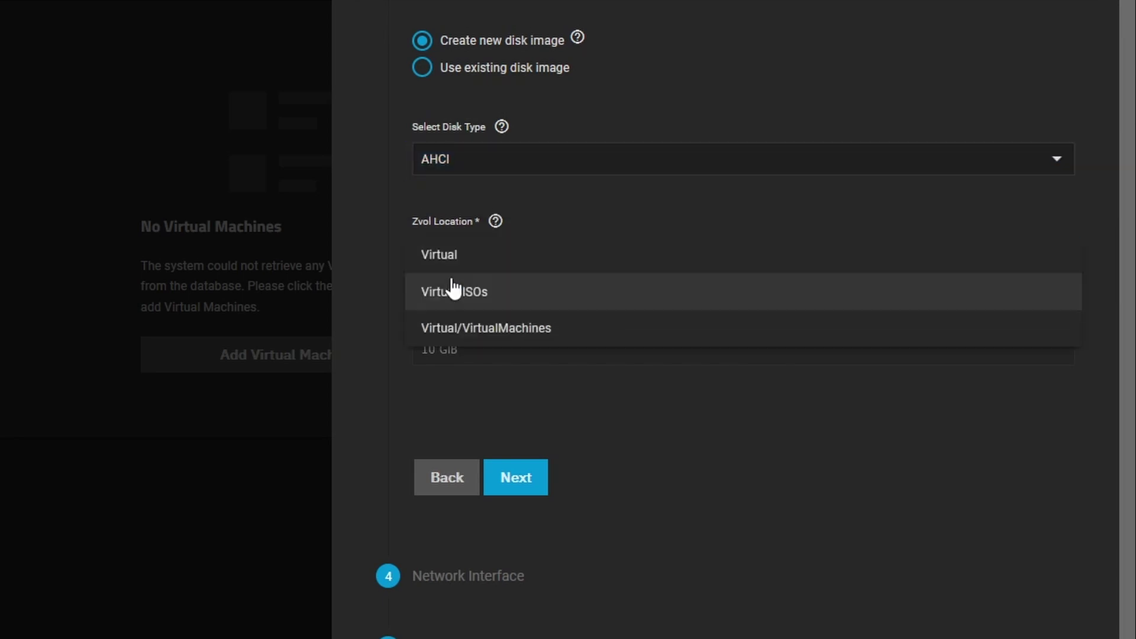
pyautogui.click(486, 339)
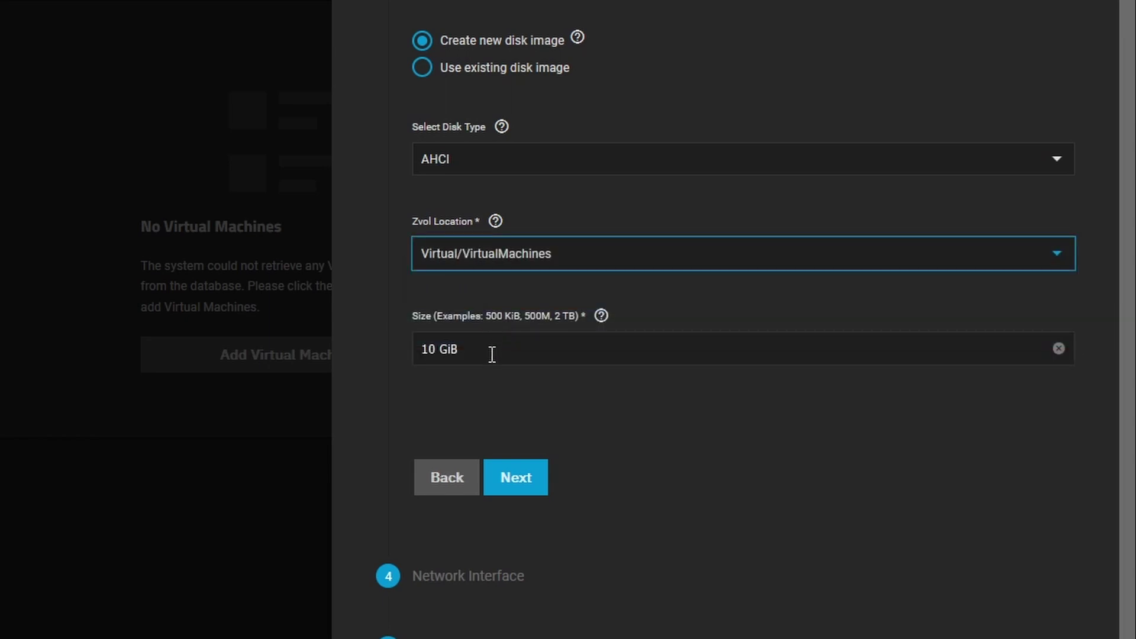
pyautogui.moveTo(437, 355); pyautogui.dragTo(375, 340)
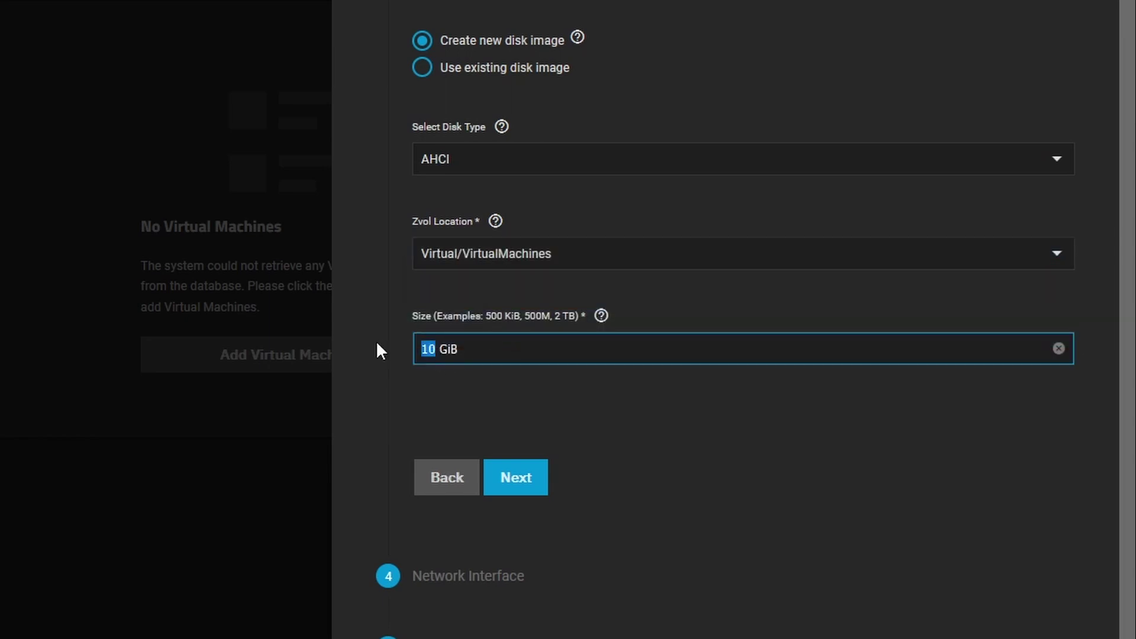
pyautogui.write('20')
pyautogui.click(524, 480)
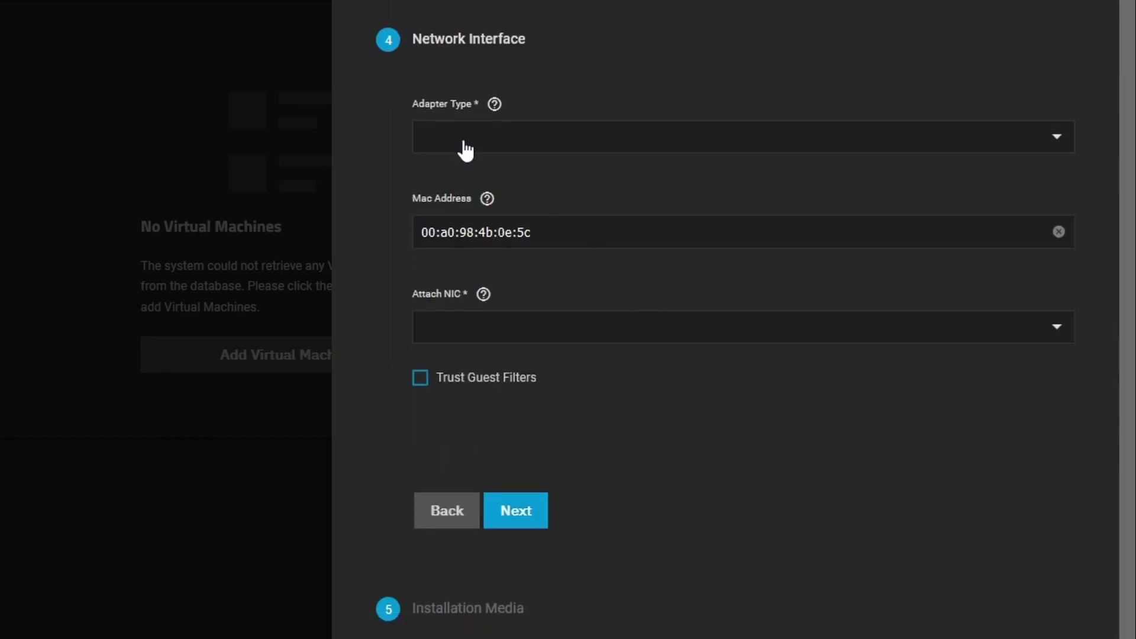
# Use an Intel e82585 (e1000) adapter attached to ens33 and continue to Installation Media
pyautogui.click(466, 151)
pyautogui.click(479, 170)
pyautogui.click(464, 153)
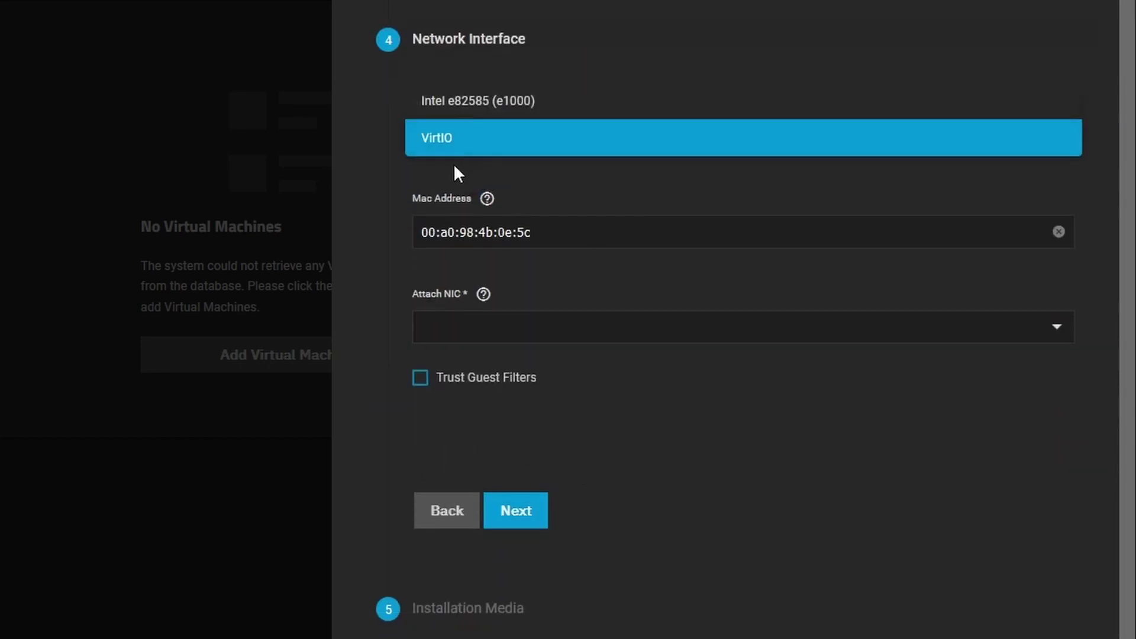
pyautogui.click(443, 105)
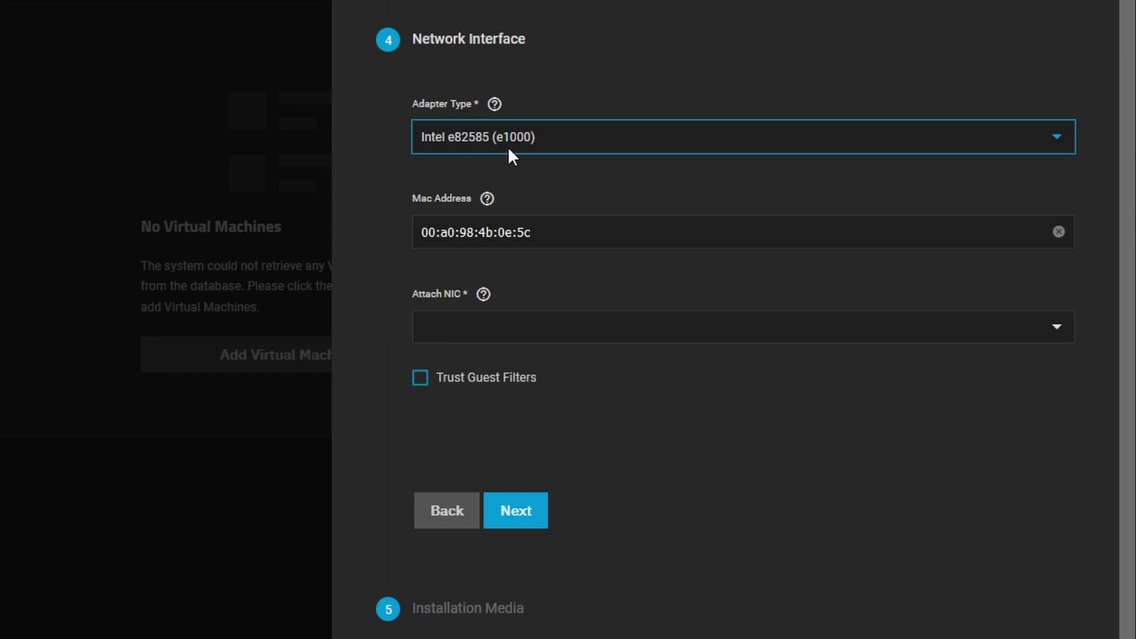
pyautogui.click(470, 335)
pyautogui.click(467, 336)
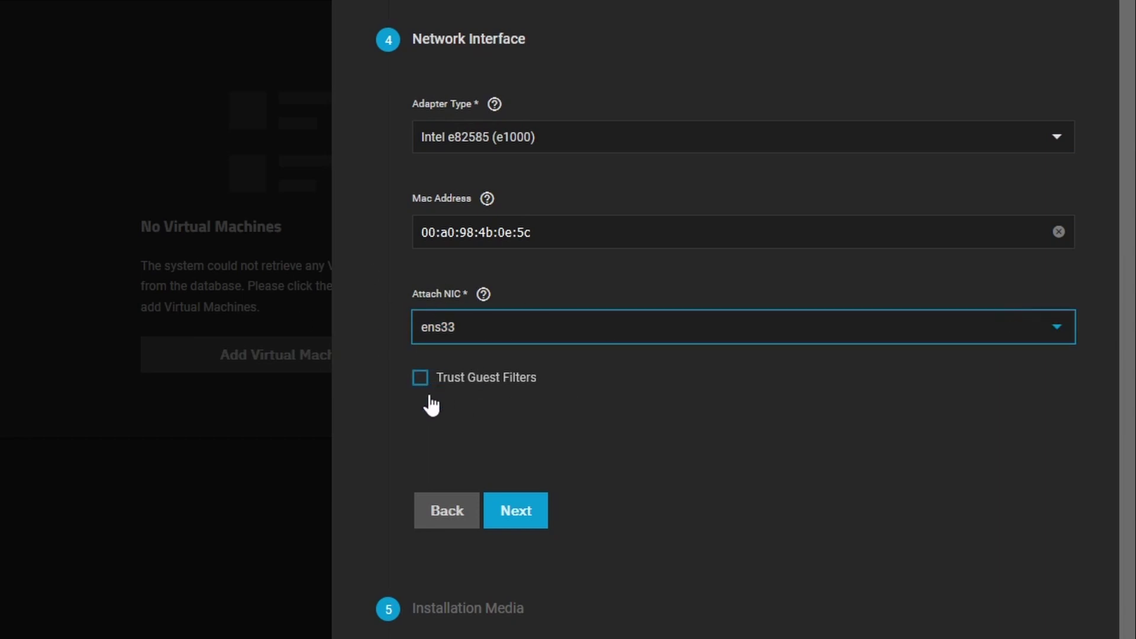
pyautogui.click(512, 520)
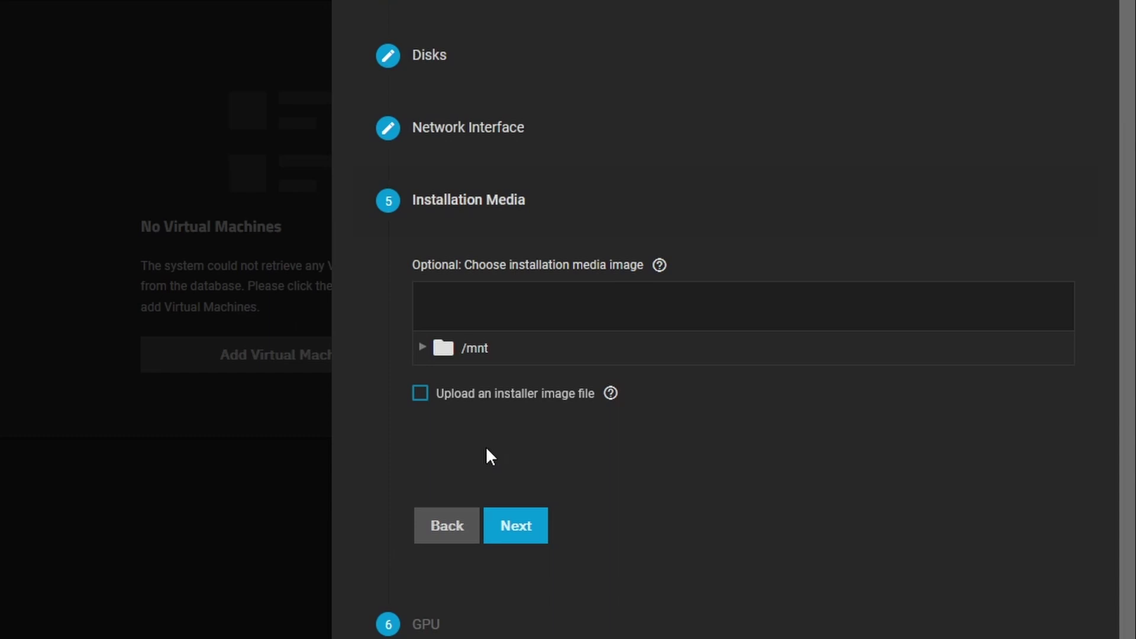
# Enable installer image upload saved to /mnt/Virtual/ISOs and pick an ISO file to upload
pyautogui.click(420, 395)
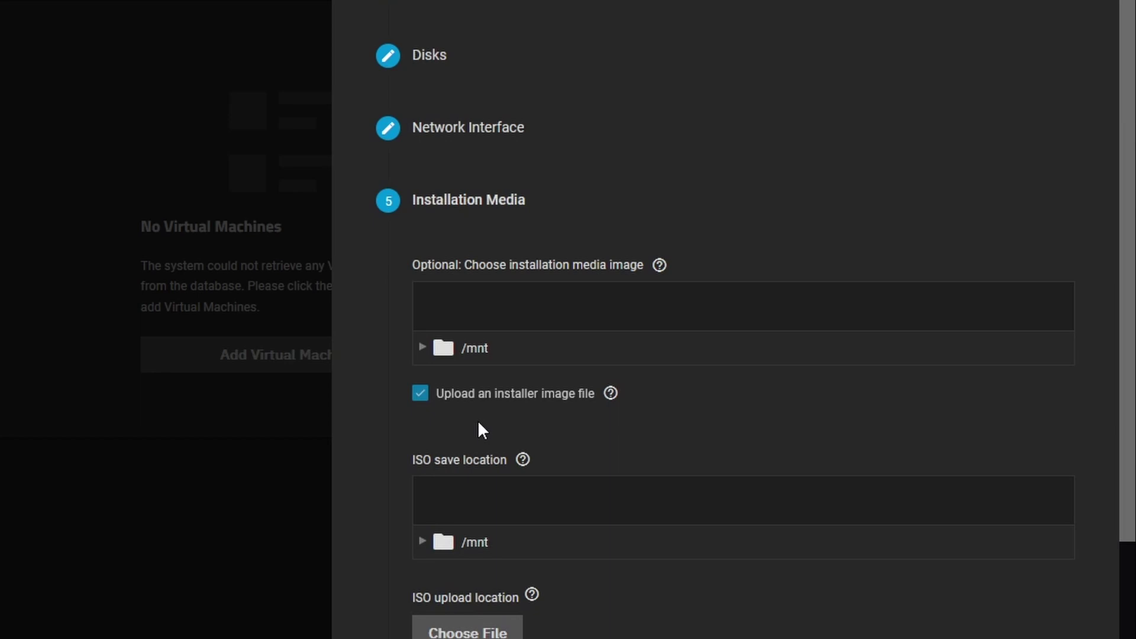
pyautogui.click(423, 542)
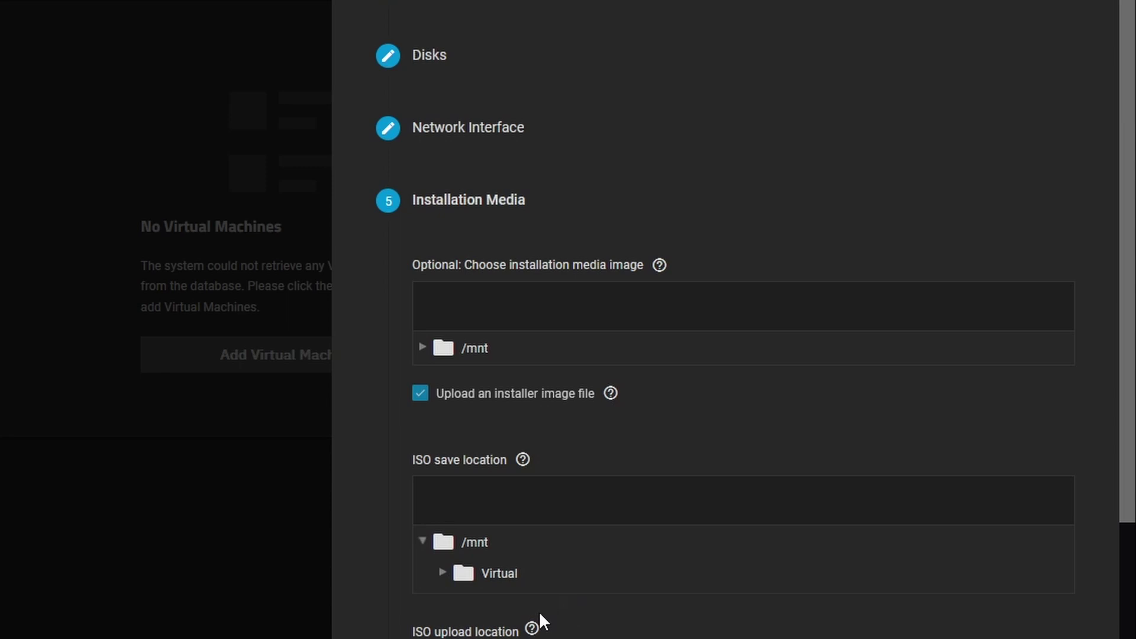
pyautogui.click(449, 574)
pyautogui.scroll(-2, 550, 577)
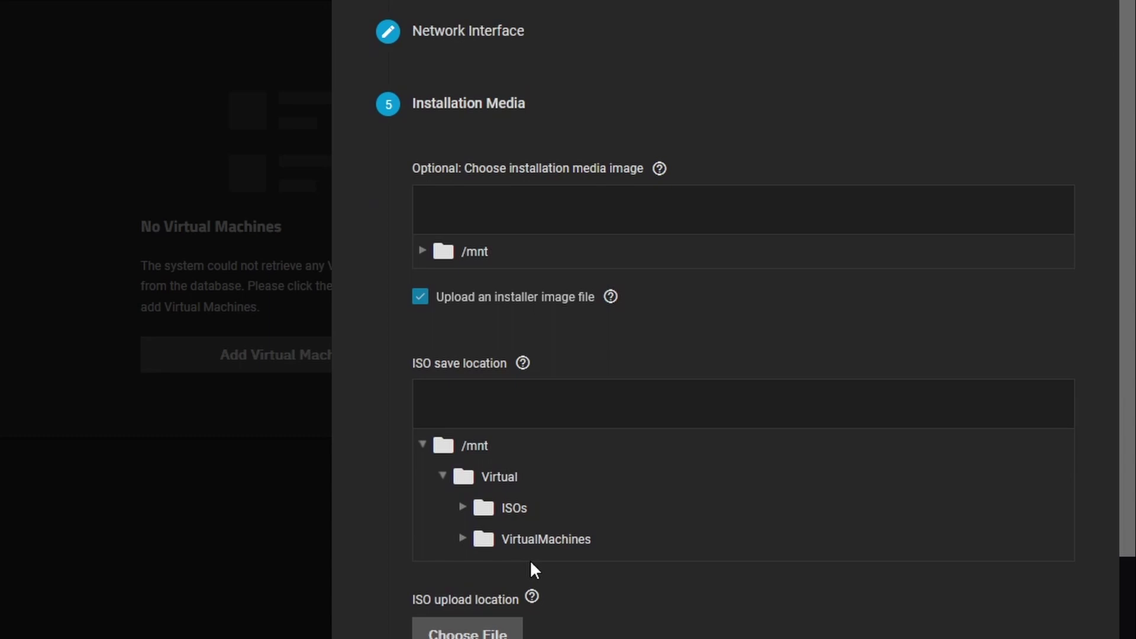
pyautogui.click(513, 511)
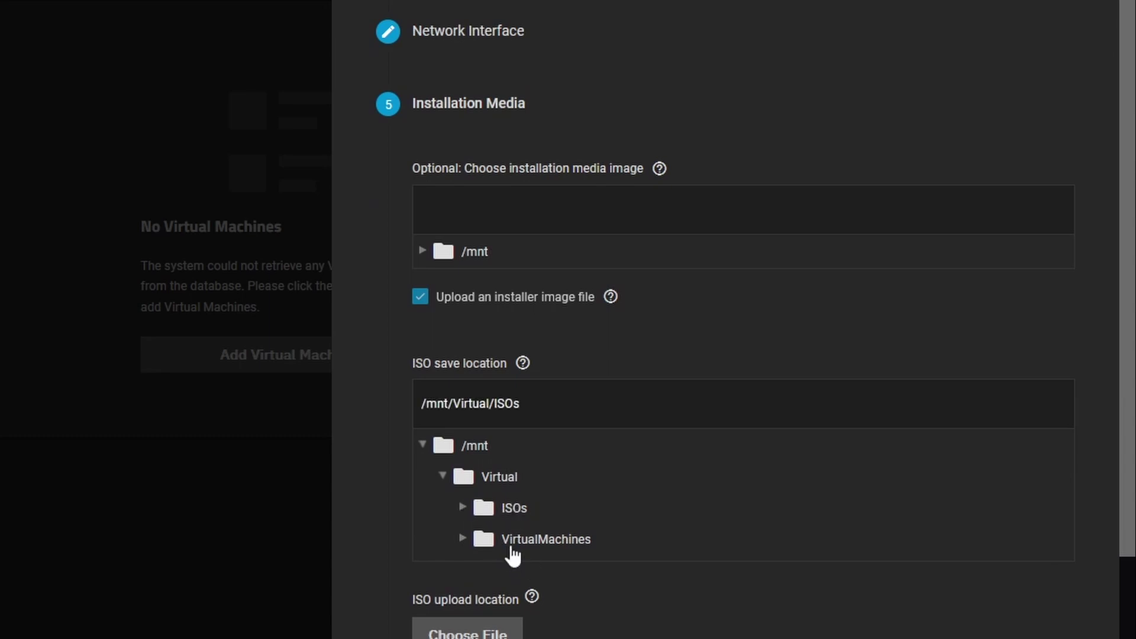
pyautogui.click(463, 507)
pyautogui.scroll(-4, 610, 592)
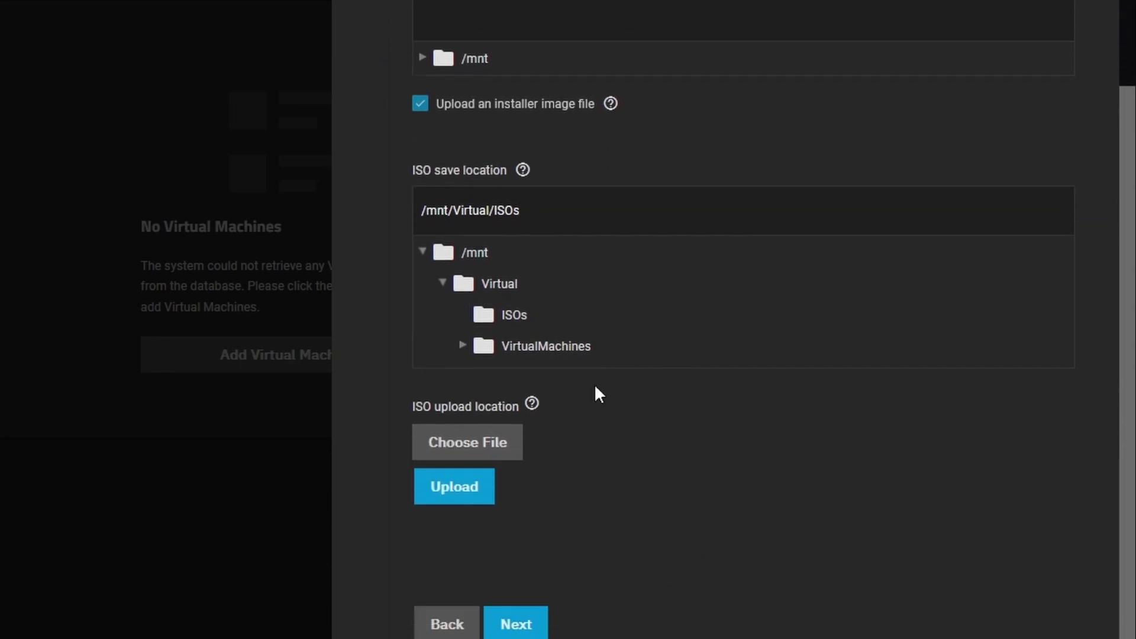
pyautogui.click(473, 456)
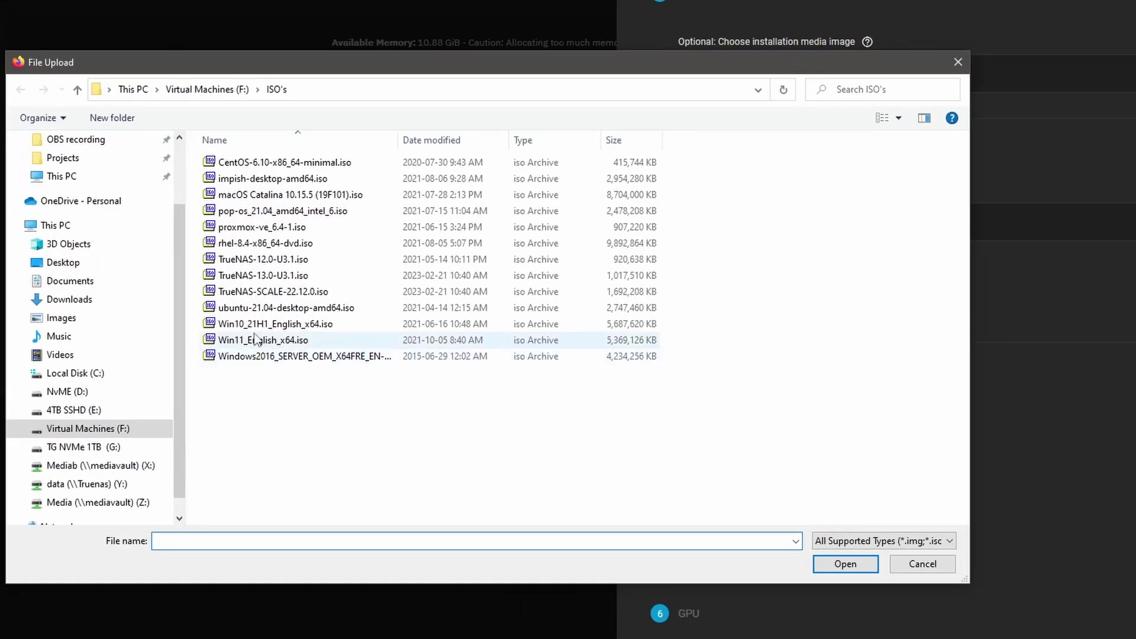
# Upload ubuntu-21.04-desktop-amd64.iso to the server as the VM's installation media
pyautogui.click(254, 309)
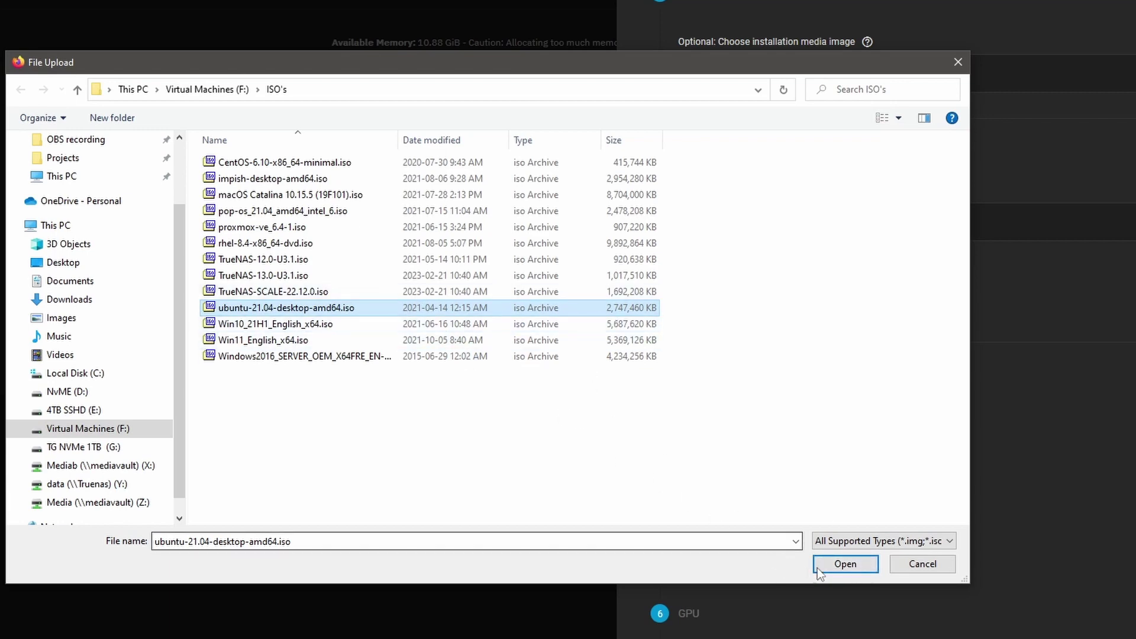
pyautogui.click(866, 569)
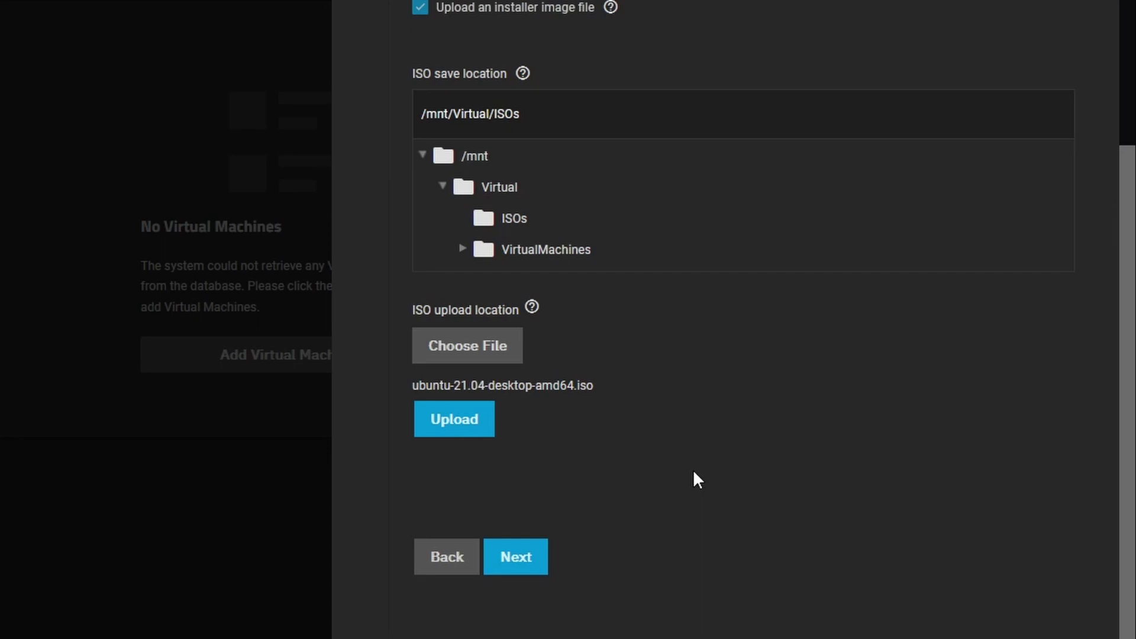
pyautogui.click(457, 423)
pyautogui.scroll(-1, 565, 505)
# Go back to the installation media step and review the ISO path
pyautogui.click(528, 536)
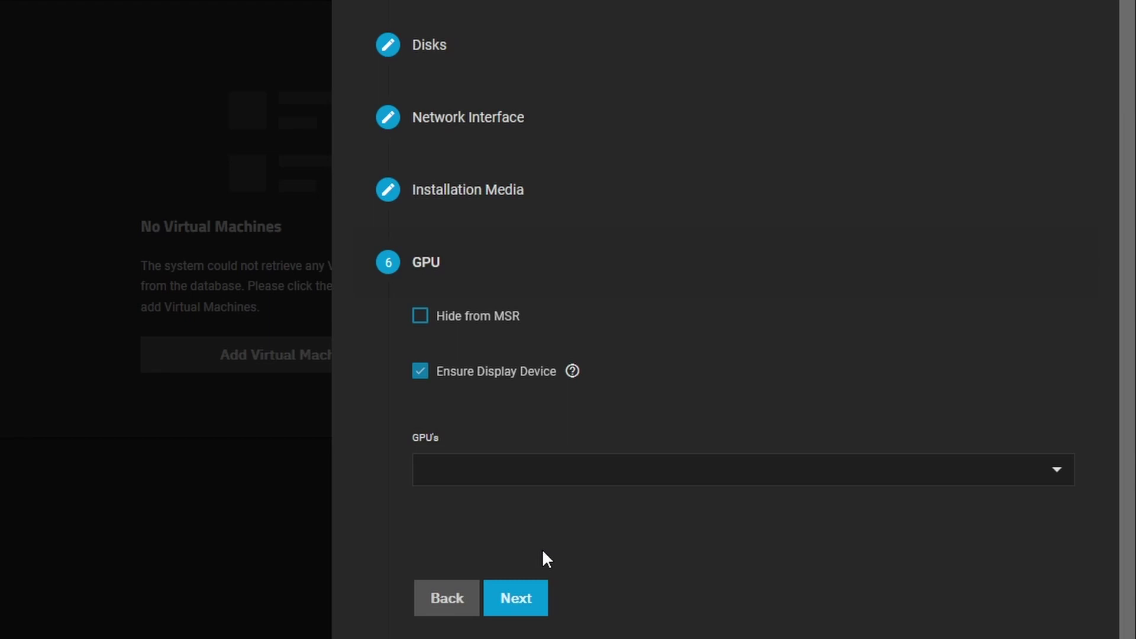
pyautogui.click(448, 607)
pyautogui.moveTo(710, 295); pyautogui.dragTo(386, 303)
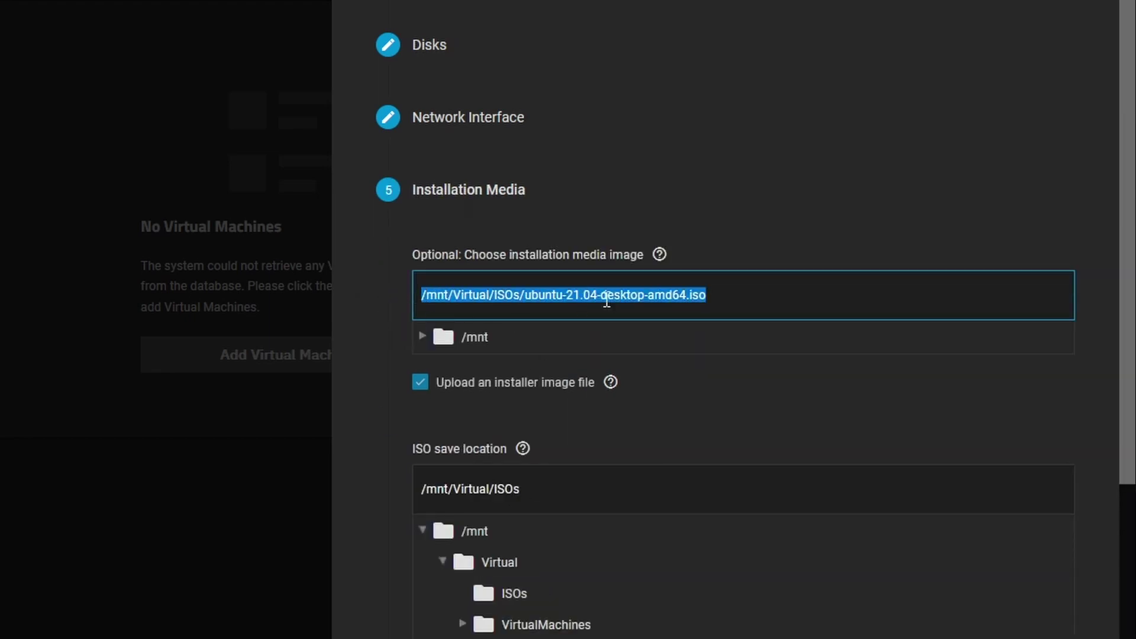
pyautogui.click(769, 302)
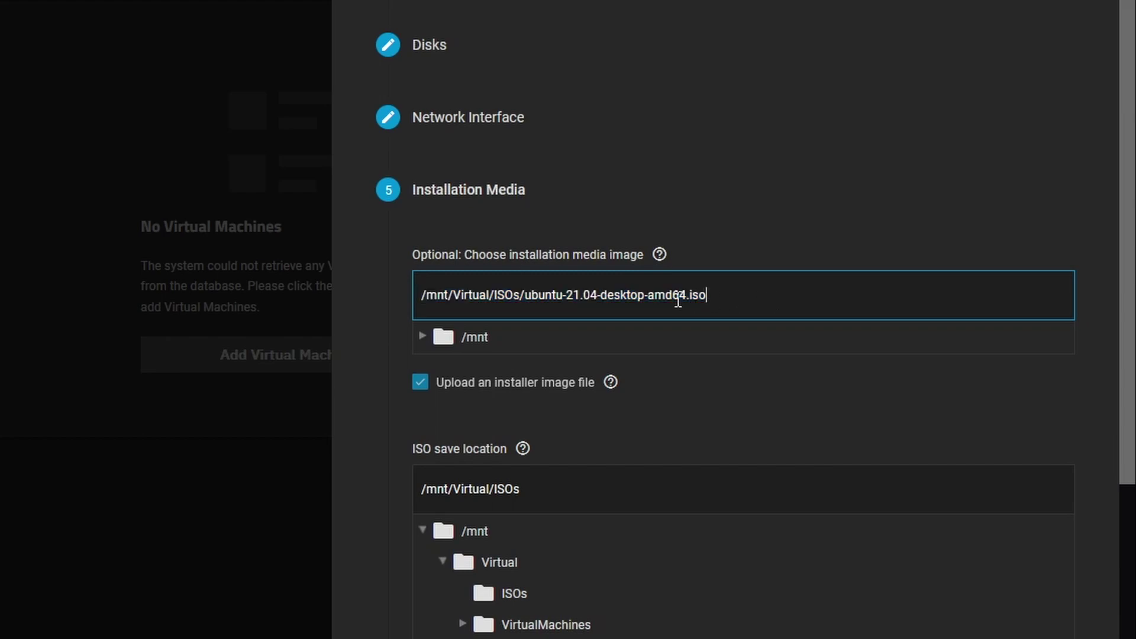
pyautogui.scroll(-3, 727, 345)
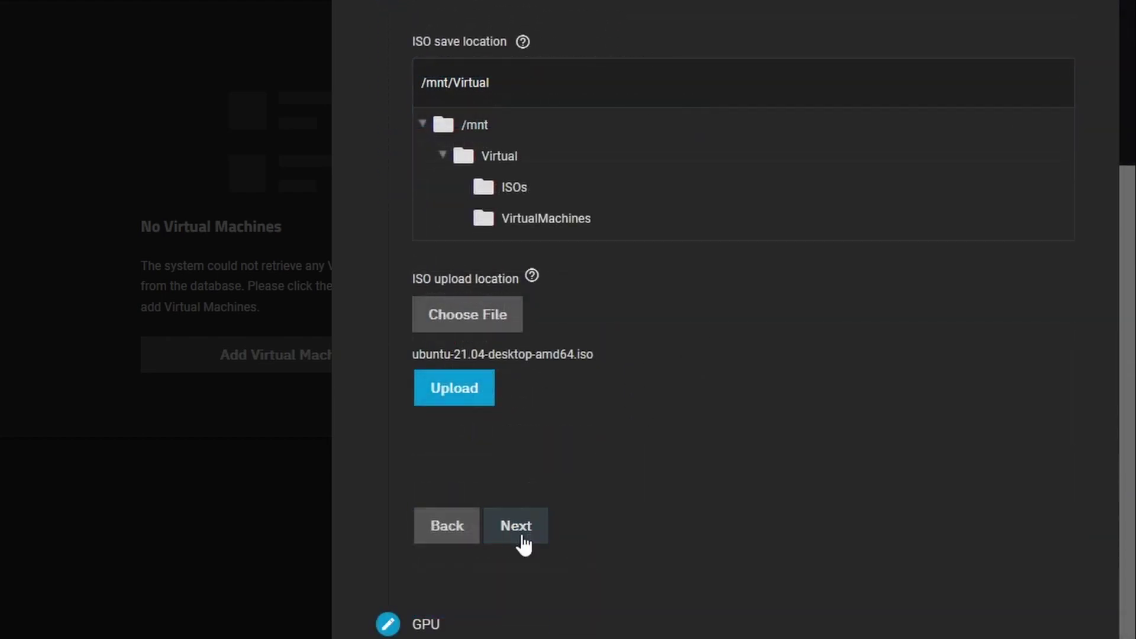
# Pass the GPU step and save the Ubuntu VM with the summarized options
pyautogui.click(515, 526)
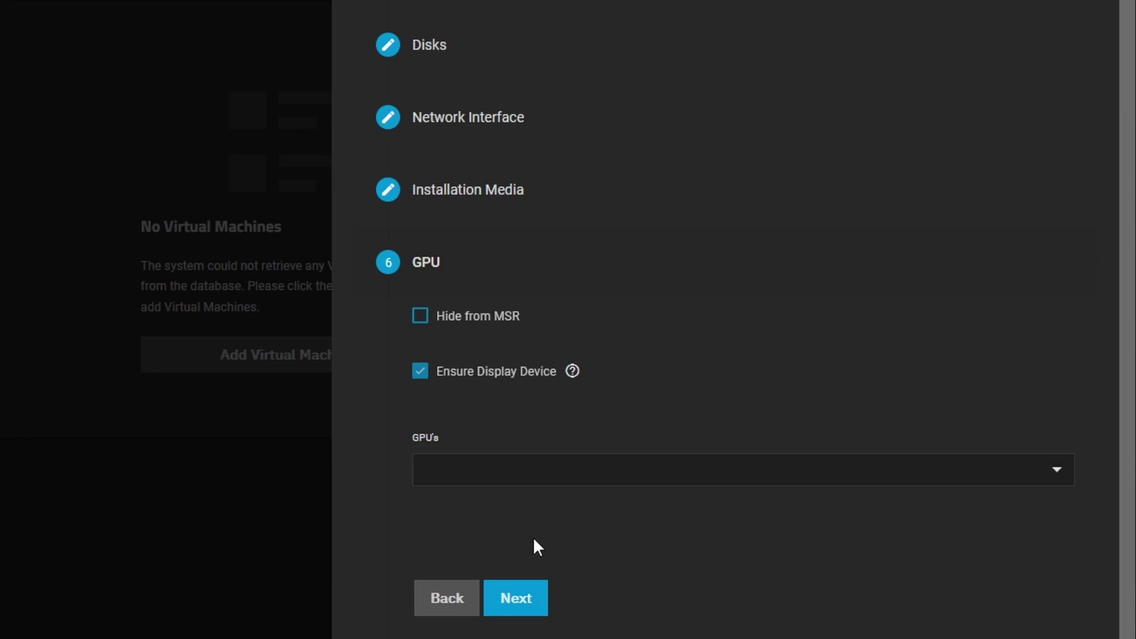
pyautogui.click(525, 607)
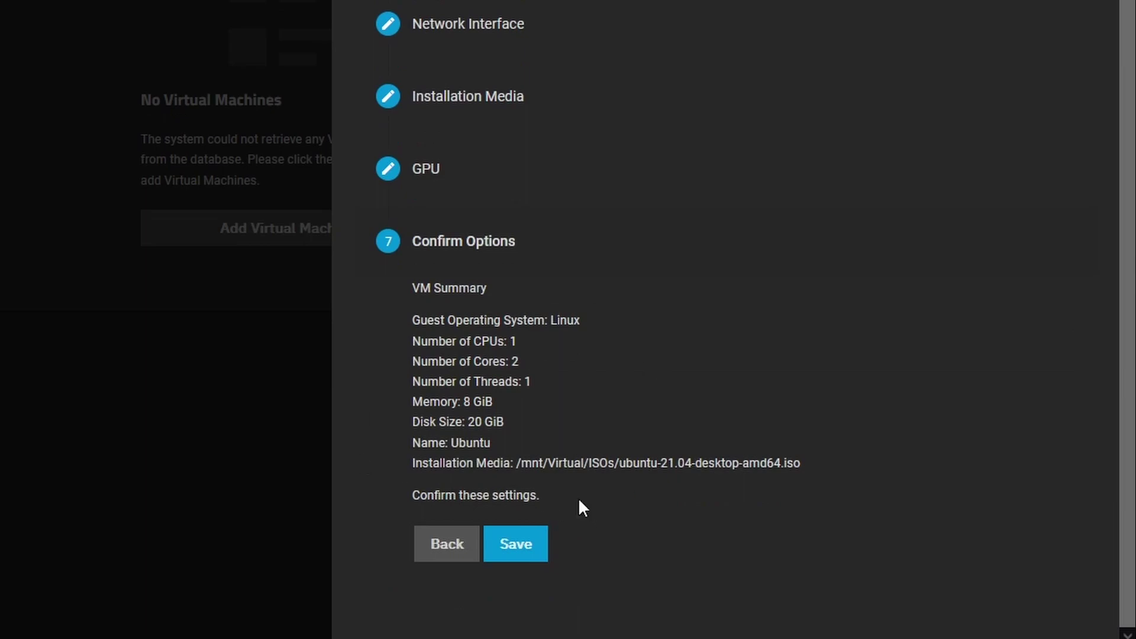
pyautogui.click(531, 547)
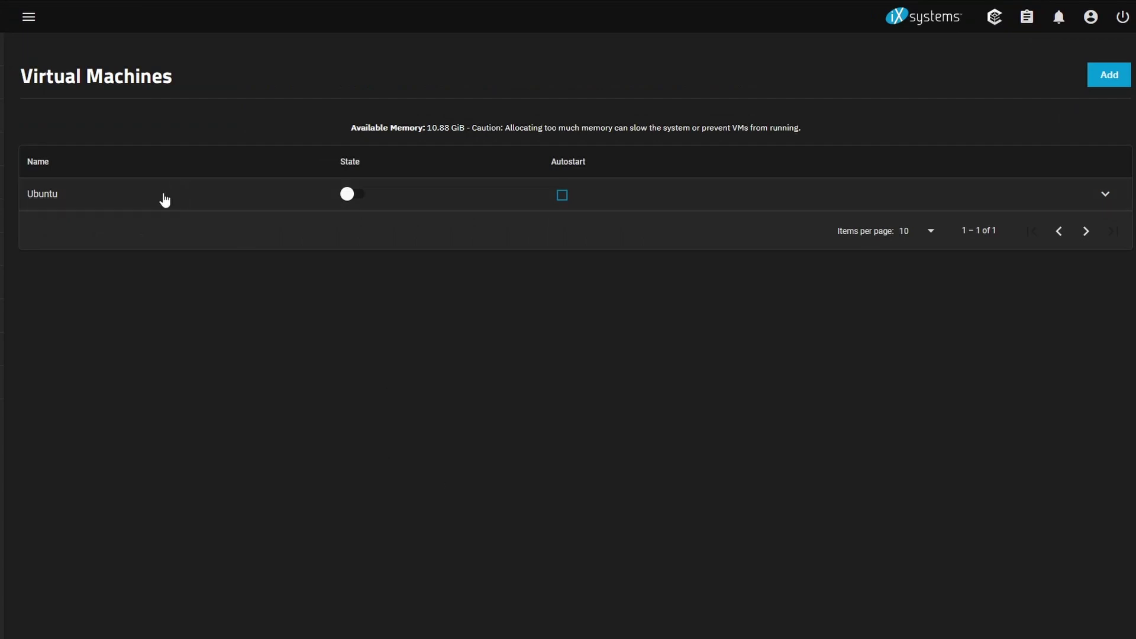
# Expand the Ubuntu VM row and start the VM
pyautogui.click(162, 198)
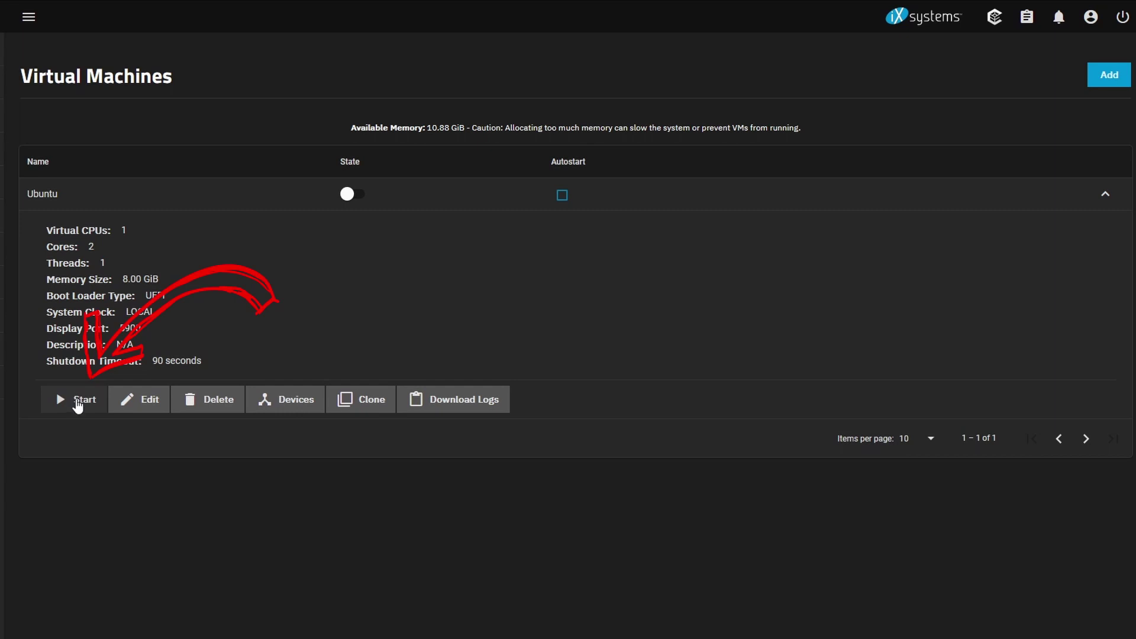
pyautogui.click(76, 402)
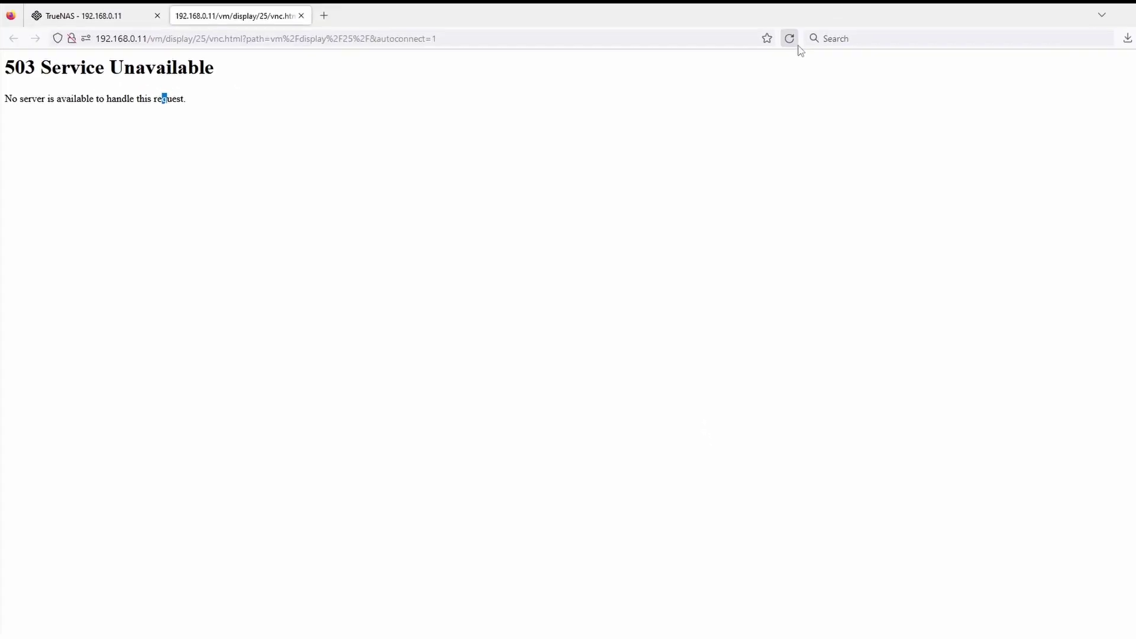
# Reload the 503 console page so noVNC loads
pyautogui.click(790, 40)
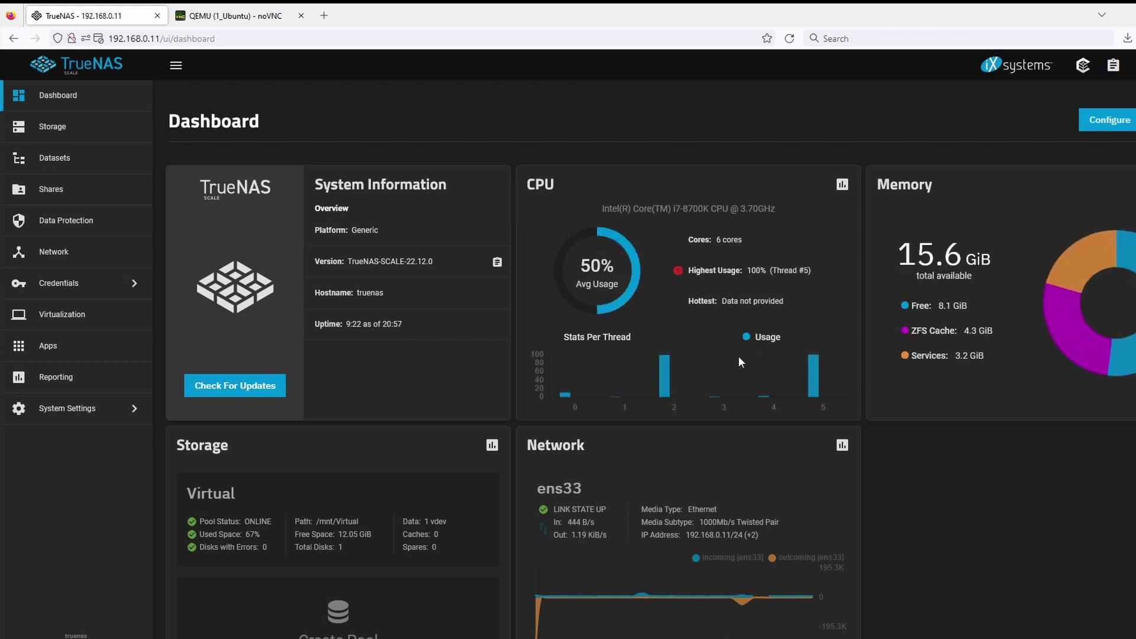
# Bring back the QEMU (1_Ubuntu) - noVNC console tab
pyautogui.moveTo(693, 377)
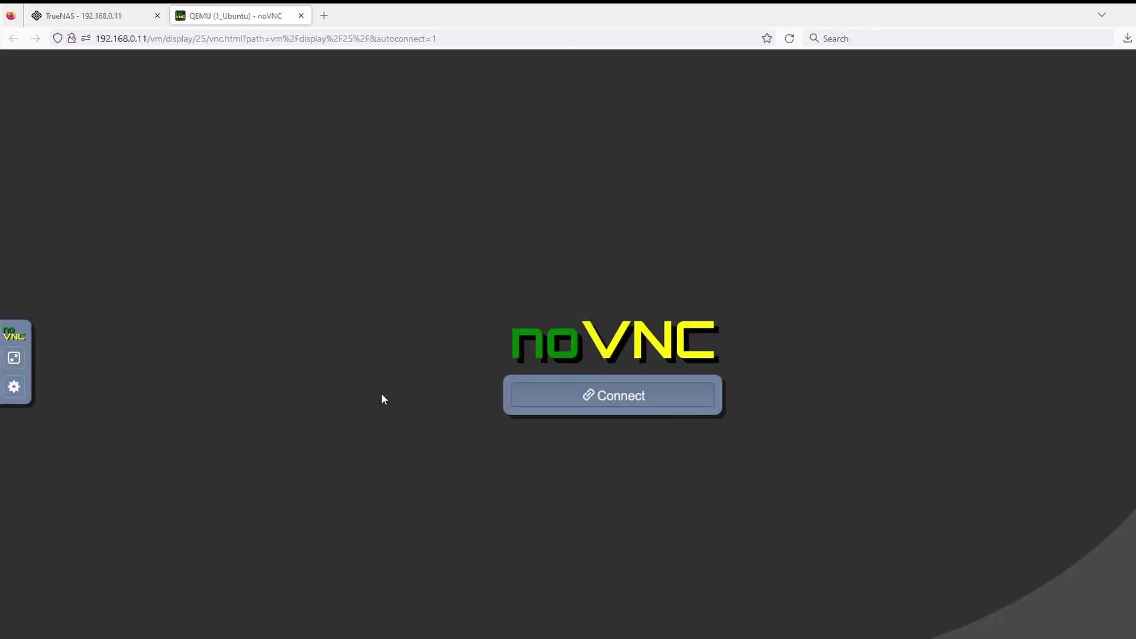
# Connect noVNC to the Ubuntu VM's screen
pyautogui.click(605, 404)
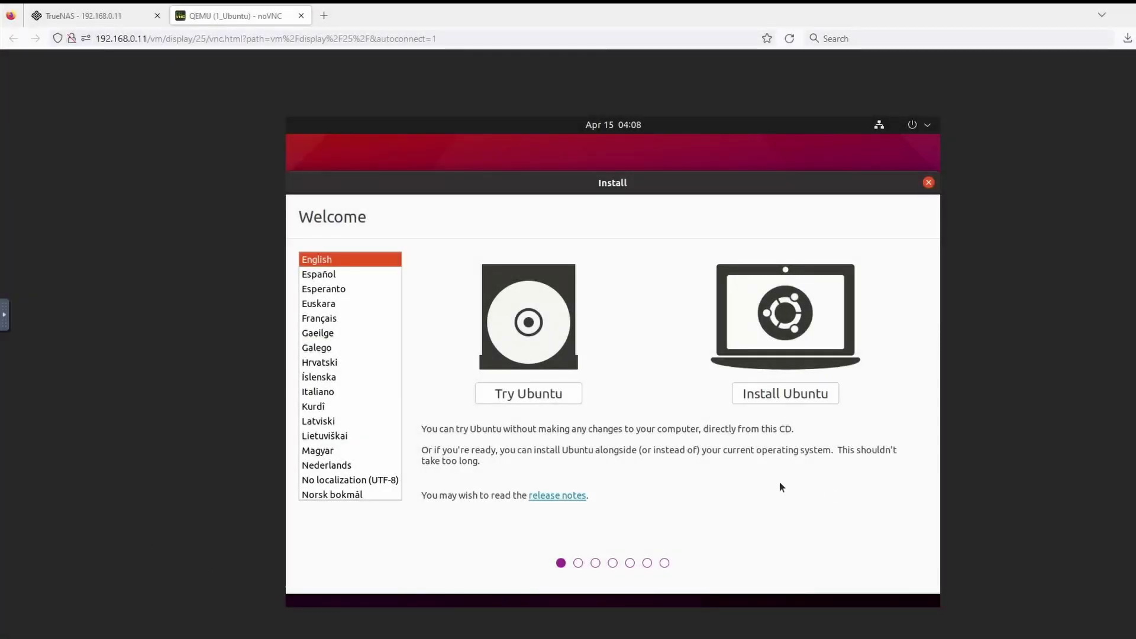
# Start installing Ubuntu with default keyboard, no update downloads, and the whole disk erased
pyautogui.click(784, 395)
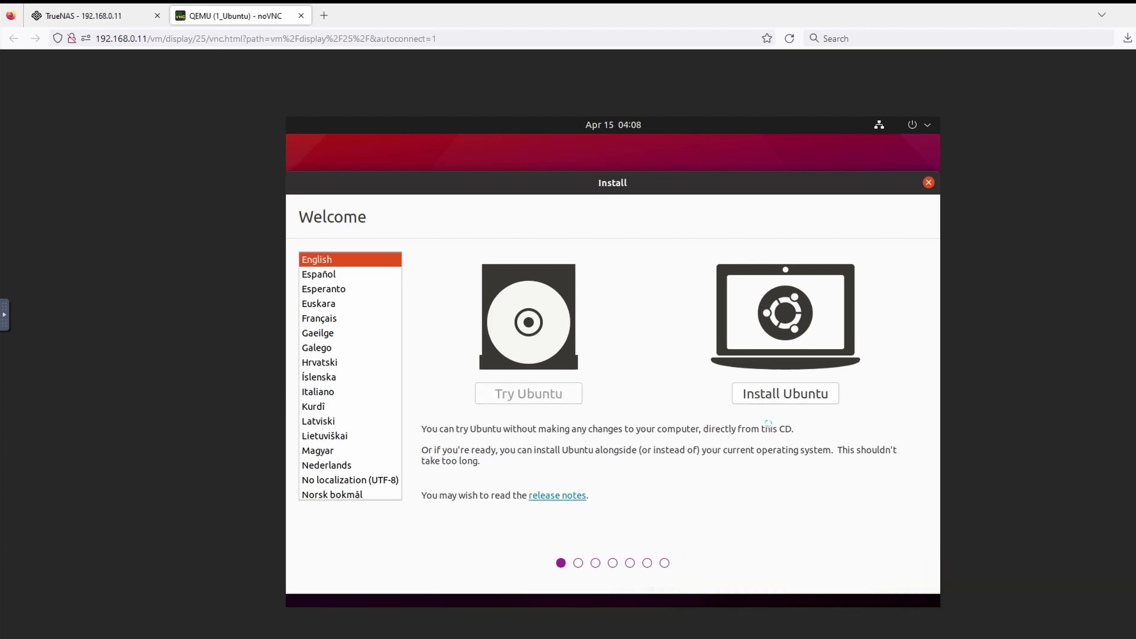
pyautogui.click(877, 505)
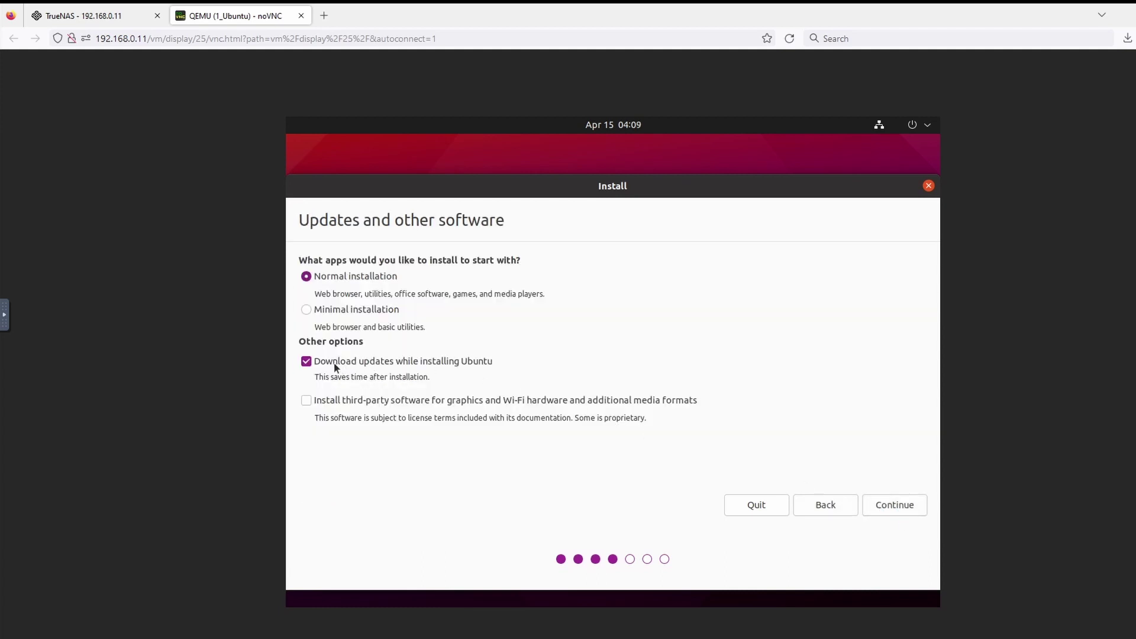
pyautogui.click(306, 361)
pyautogui.click(881, 508)
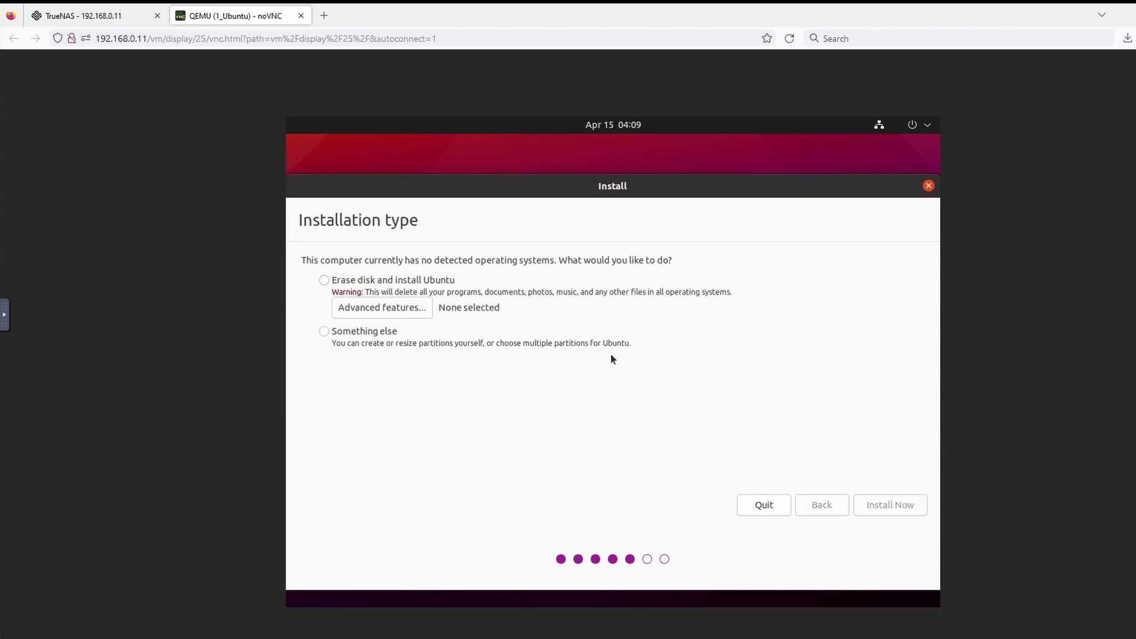
pyautogui.click(905, 508)
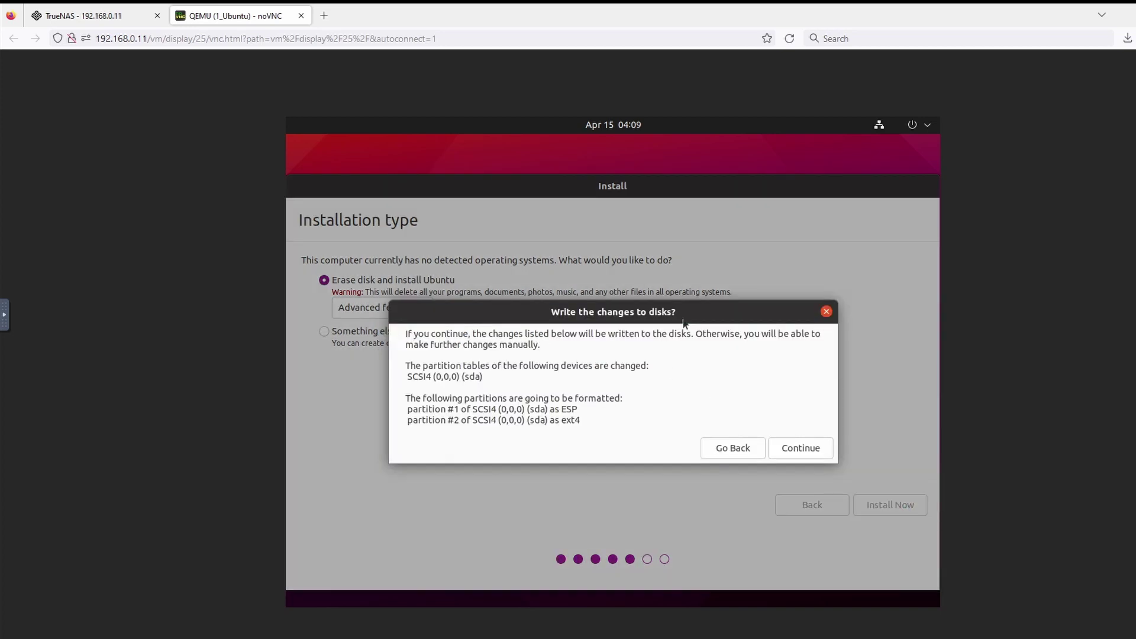
pyautogui.click(792, 453)
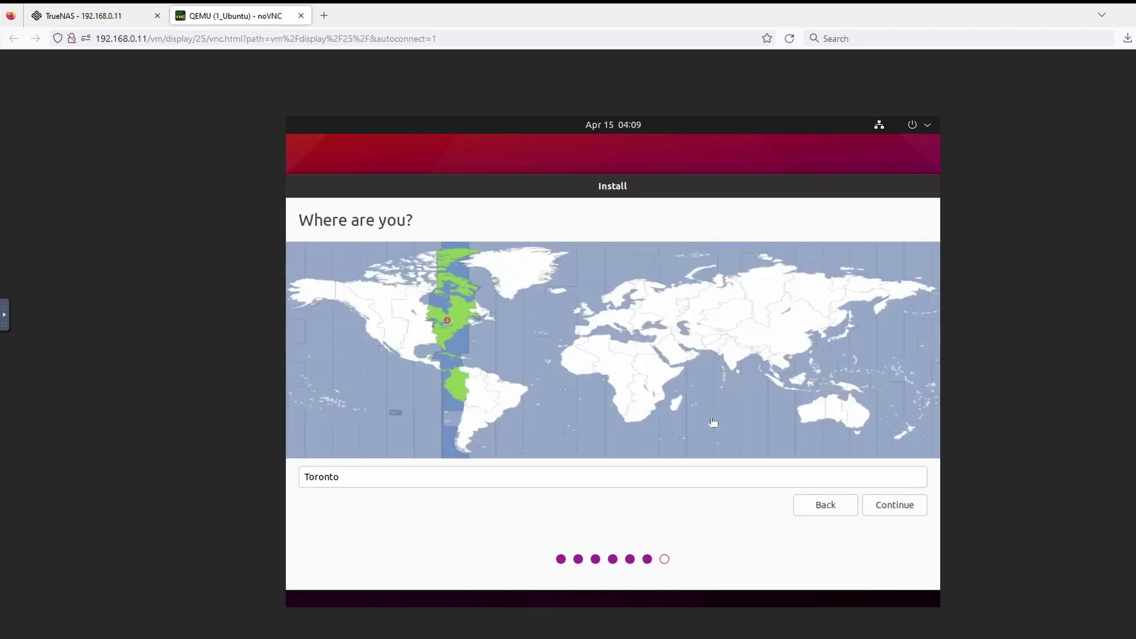
# Accept Toronto as location and create the techworks user with its password entered twice
pyautogui.click(887, 511)
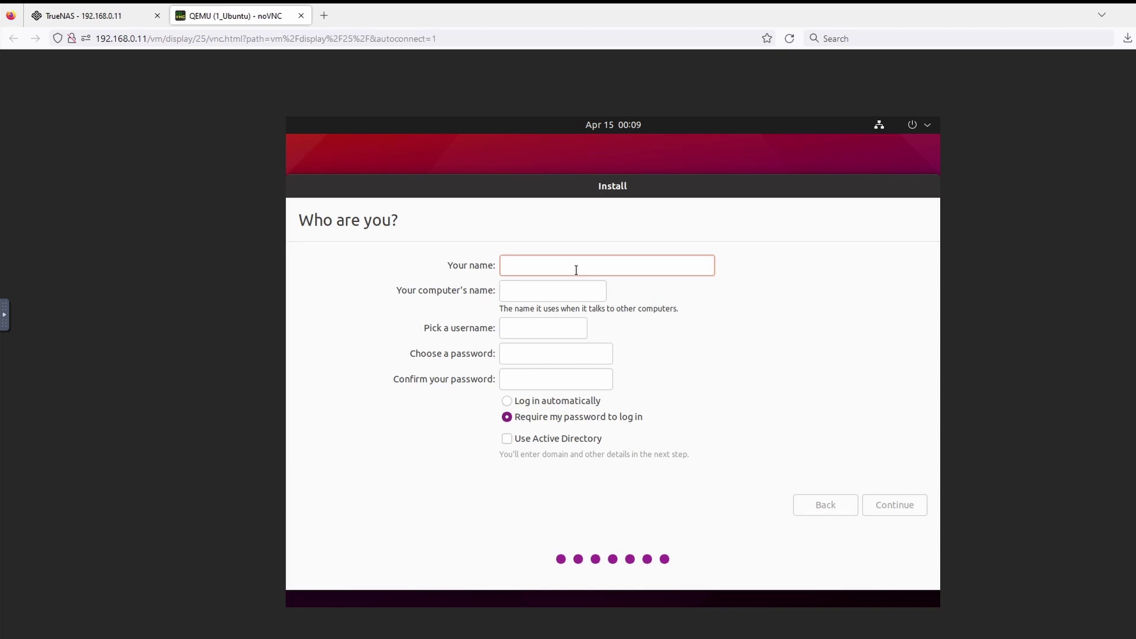
pyautogui.write('techworks')
pyautogui.click(552, 358)
pyautogui.write('password')
pyautogui.click(540, 382)
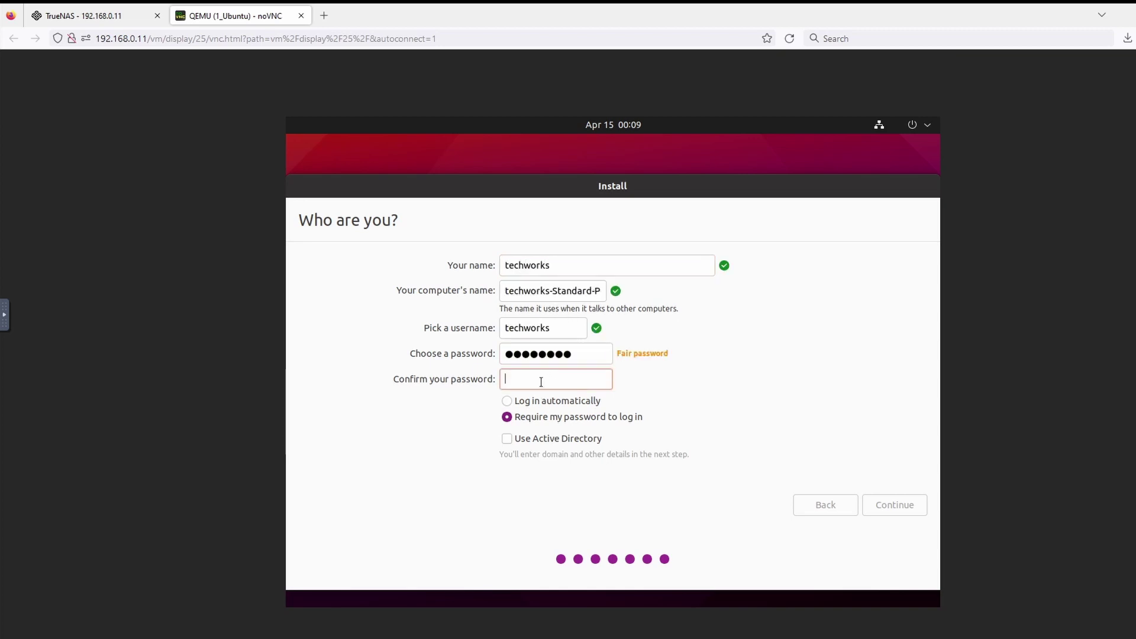
pyautogui.write('password')
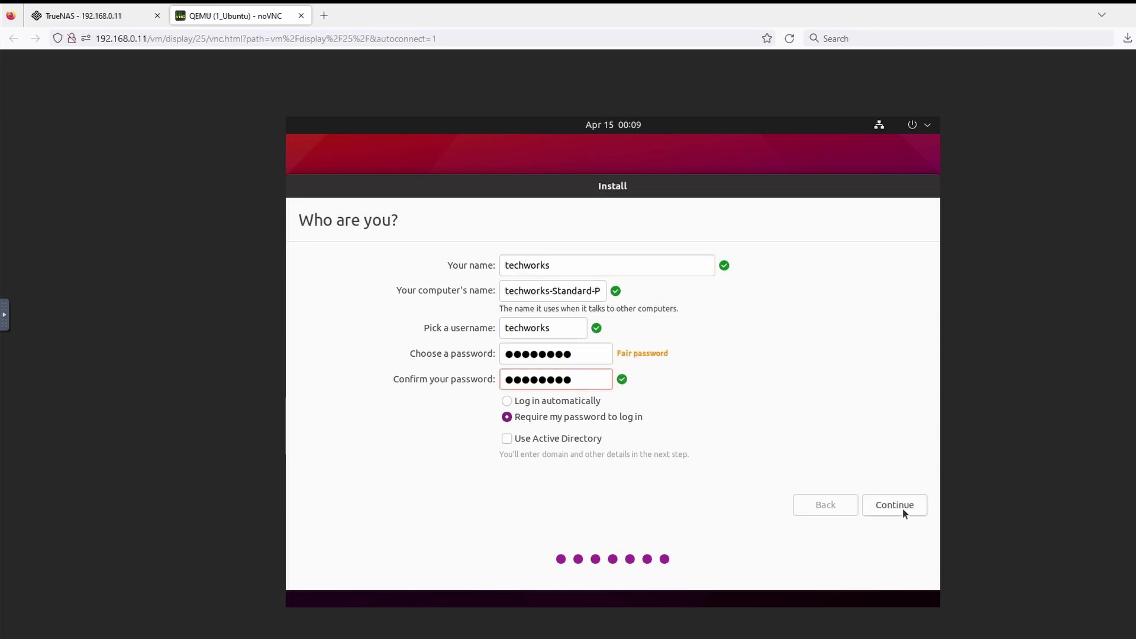
pyautogui.click(894, 505)
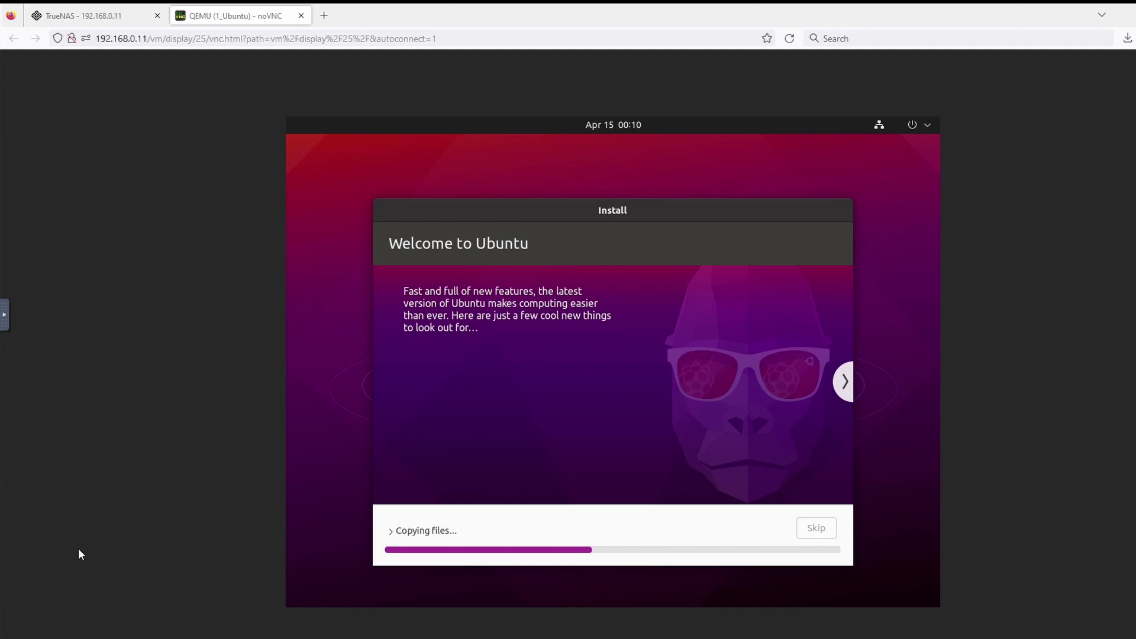
# Glance at the TrueNAS dashboard during file copying, then return to the installer
pyautogui.click(103, 15)
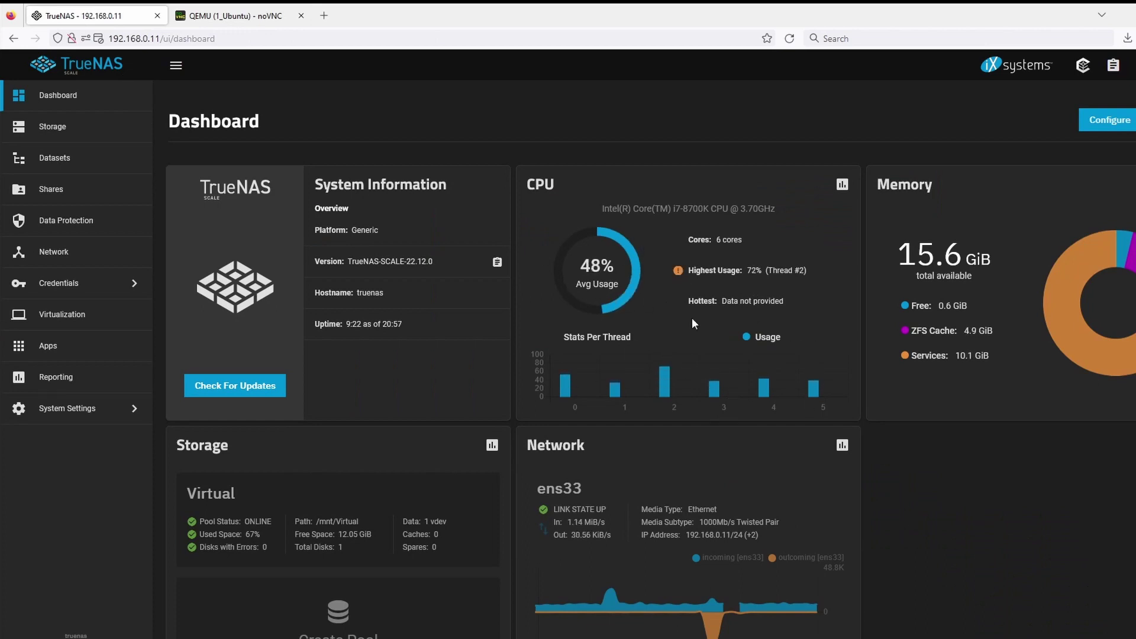
pyautogui.click(234, 15)
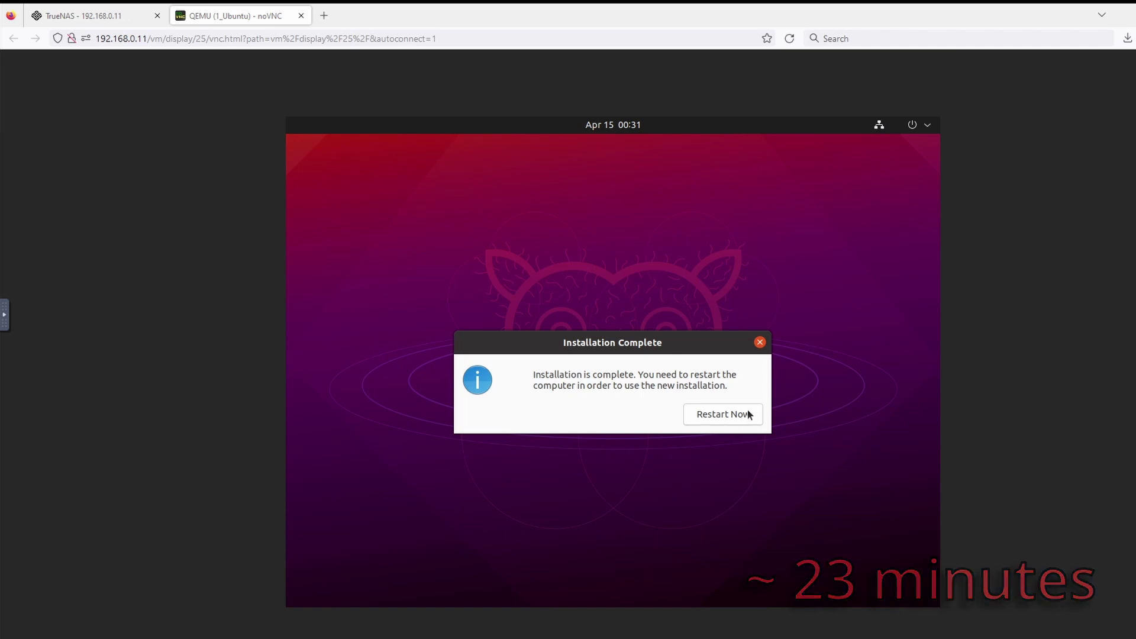
# Choose Restart Now in the Installation Complete dialog
pyautogui.click(731, 419)
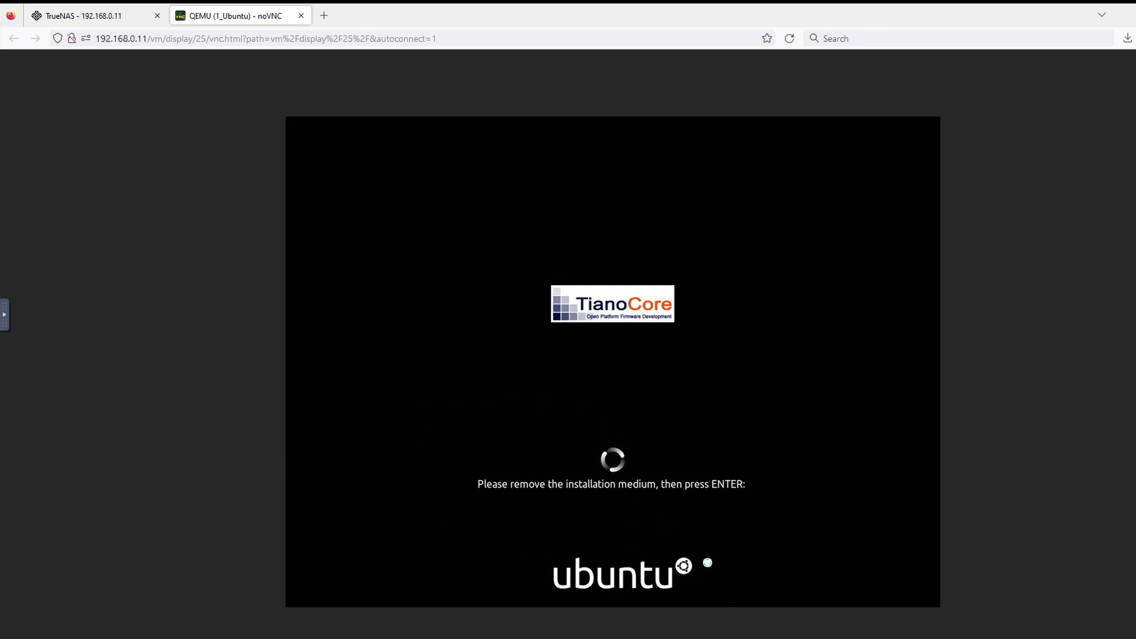
# On the Virtual Machines page, check the Ubuntu VM's devices and power the VM off
pyautogui.click(77, 16)
pyautogui.click(91, 314)
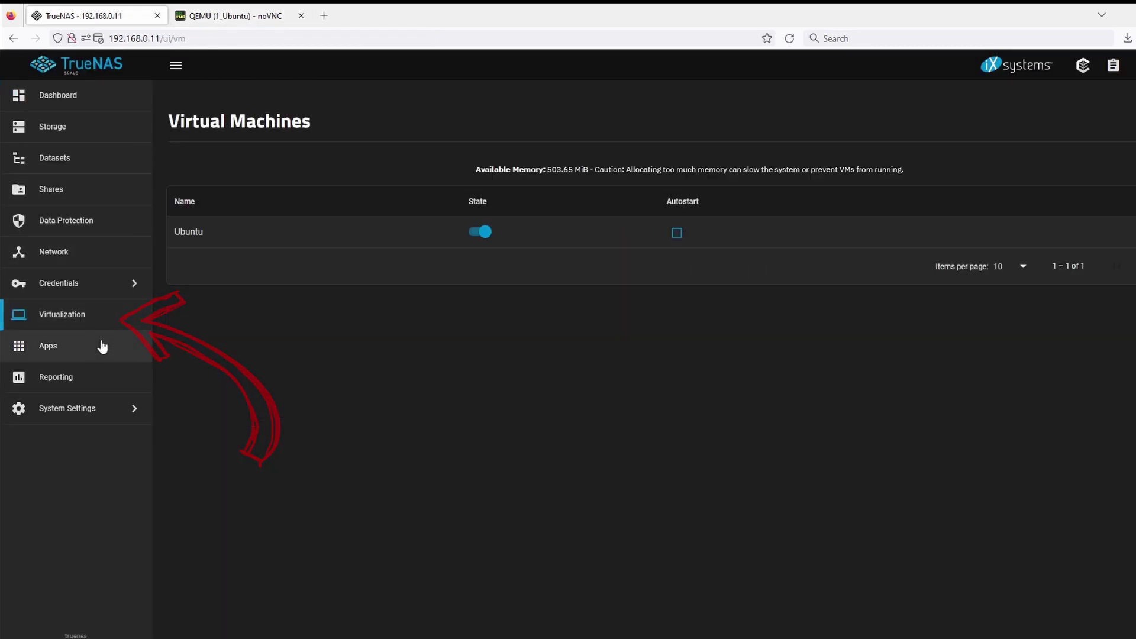
pyautogui.click(278, 237)
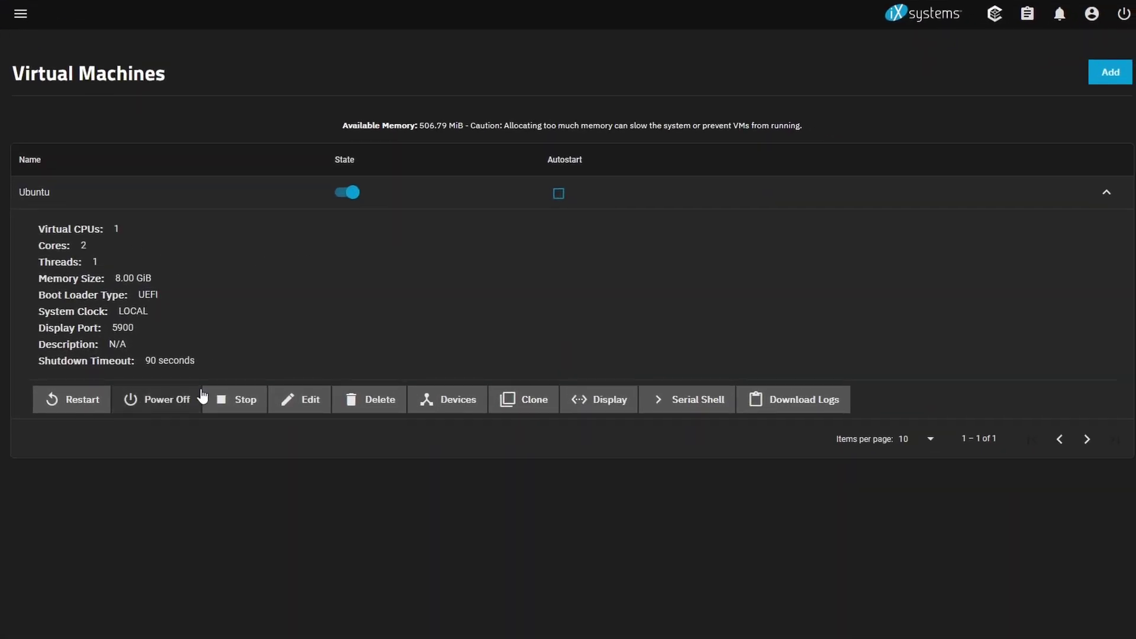
pyautogui.click(450, 399)
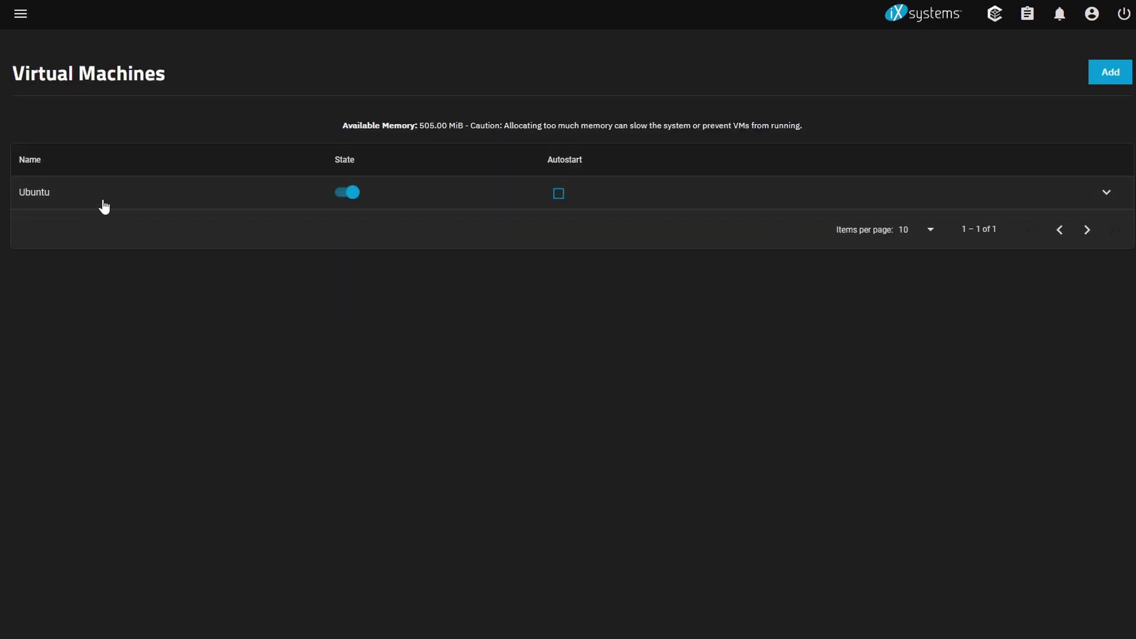
pyautogui.click(103, 202)
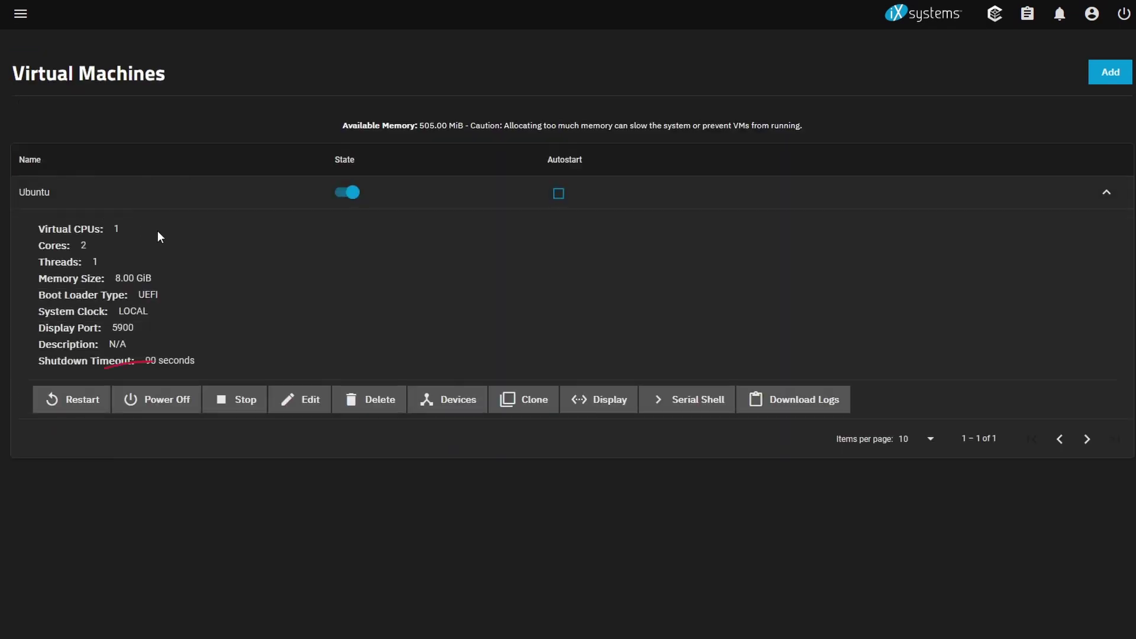
pyautogui.click(157, 402)
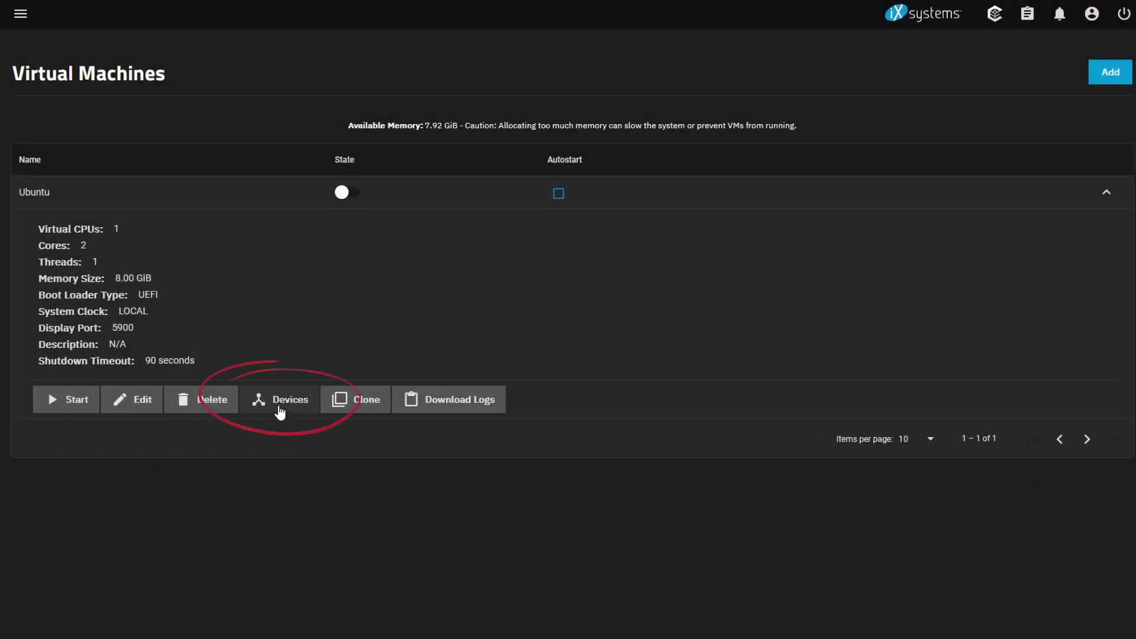
# Delete the CDROM device from the stopped VM and expand the Ubuntu row
pyautogui.click(278, 406)
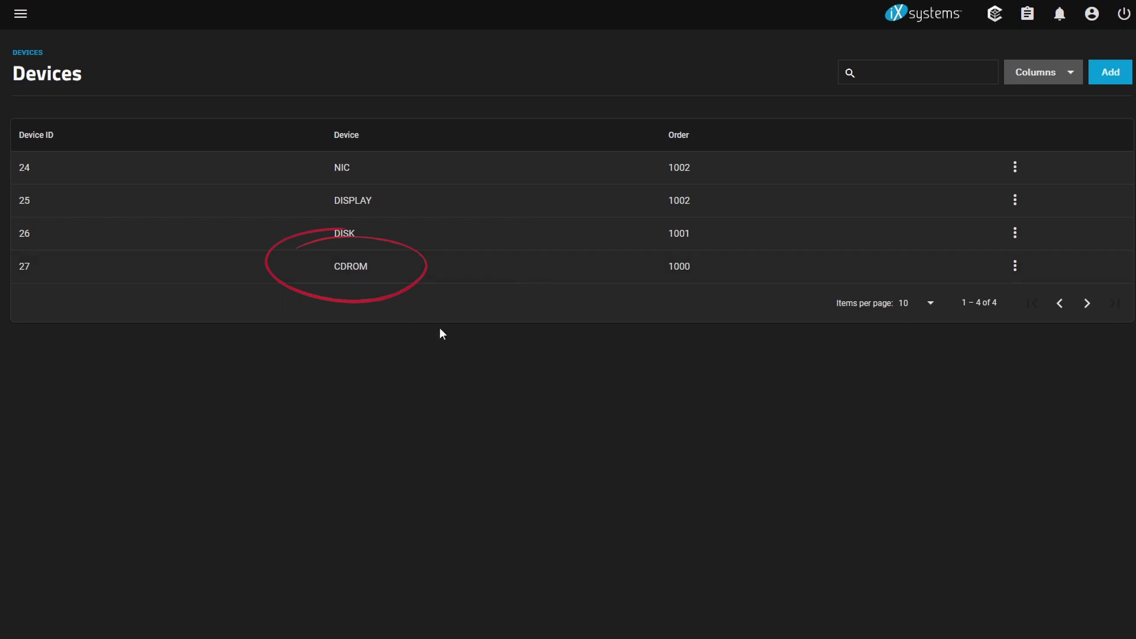
pyautogui.click(1015, 266)
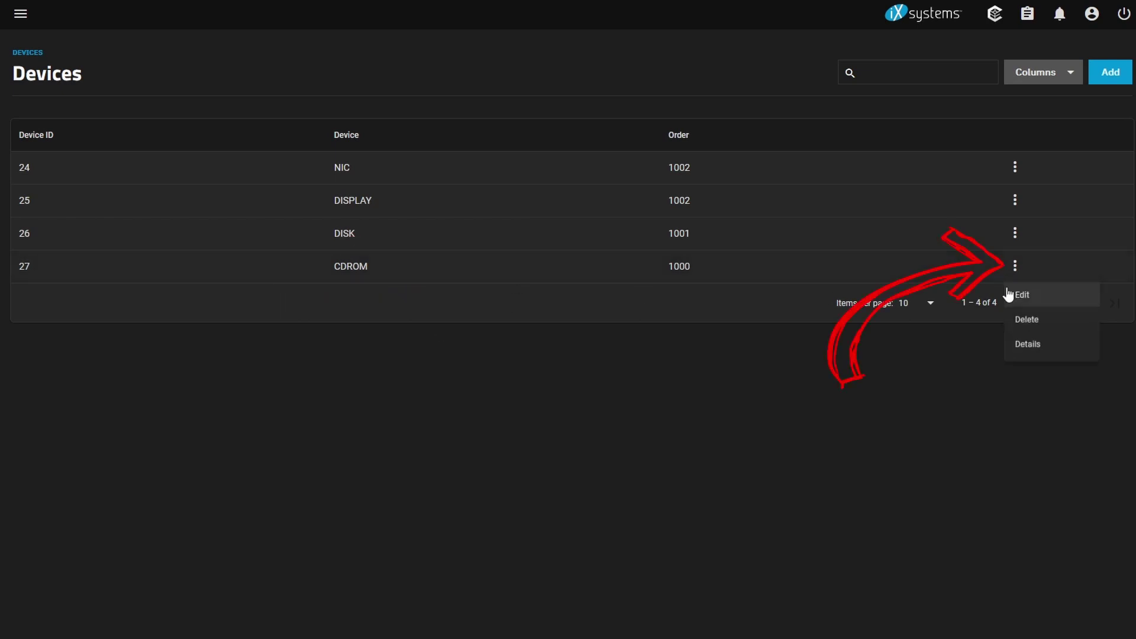
pyautogui.click(985, 323)
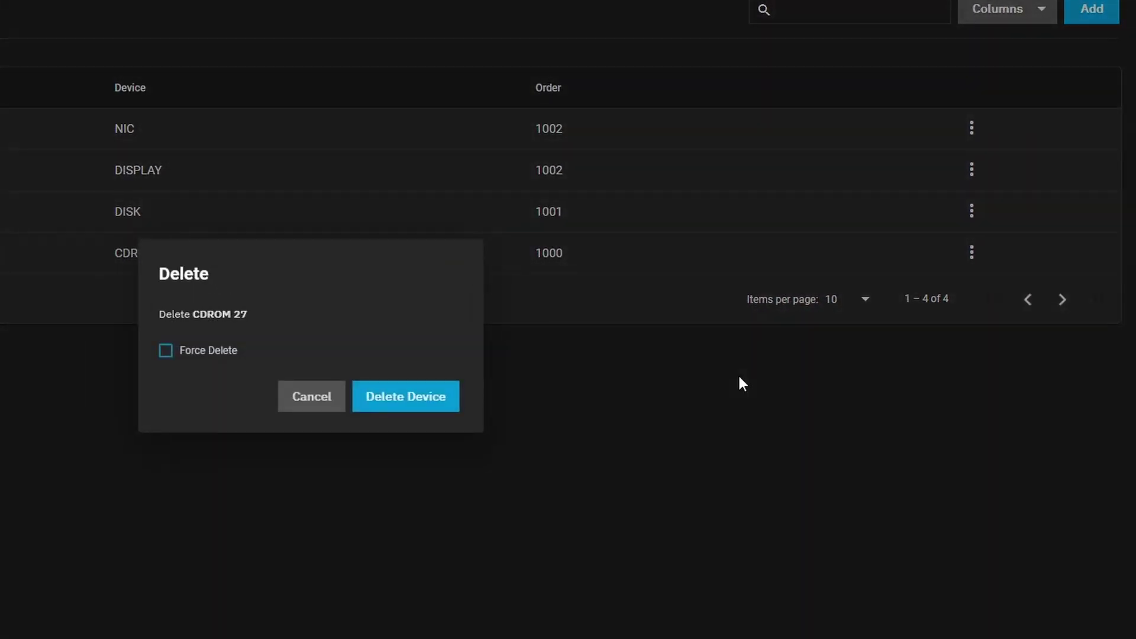
pyautogui.click(406, 396)
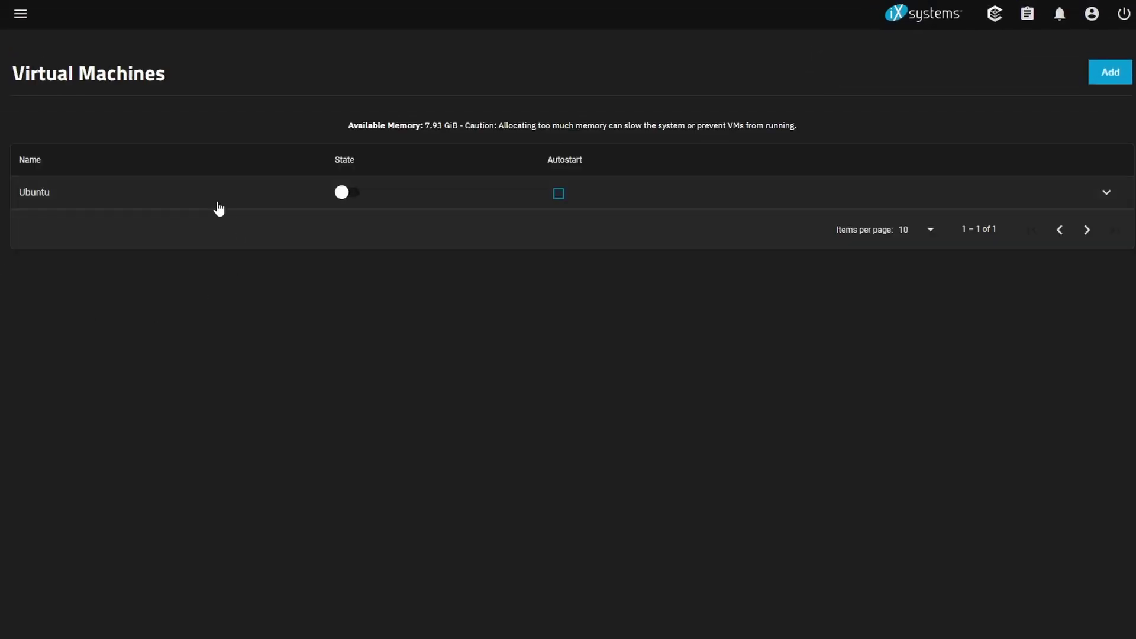
pyautogui.click(218, 204)
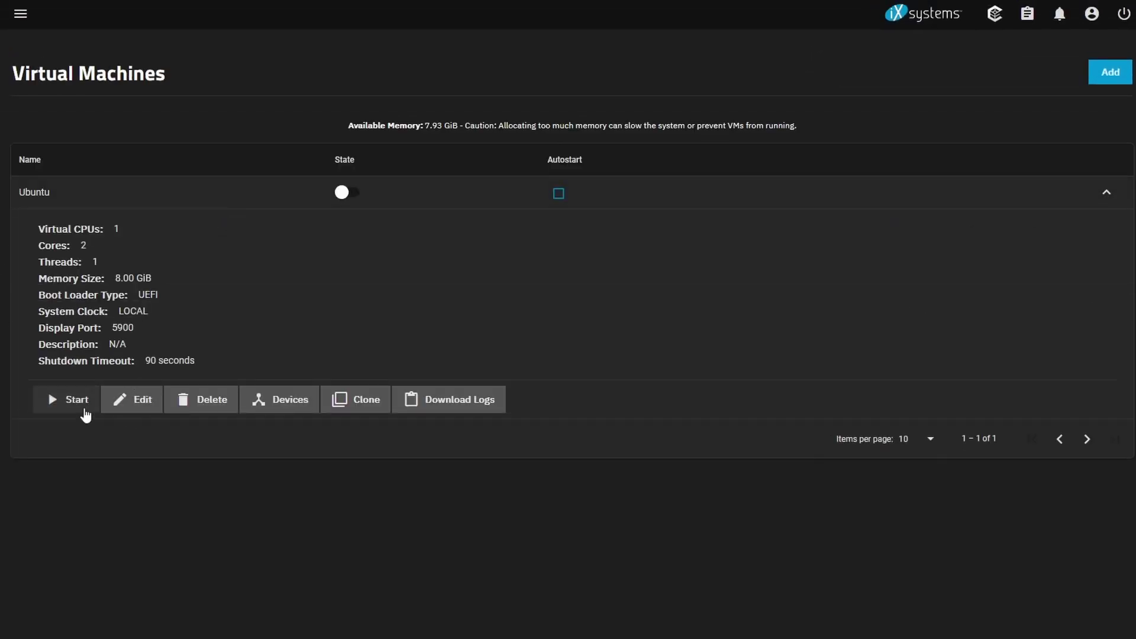
# Power on the Ubuntu VM and connect to its noVNC display console
pyautogui.click(74, 408)
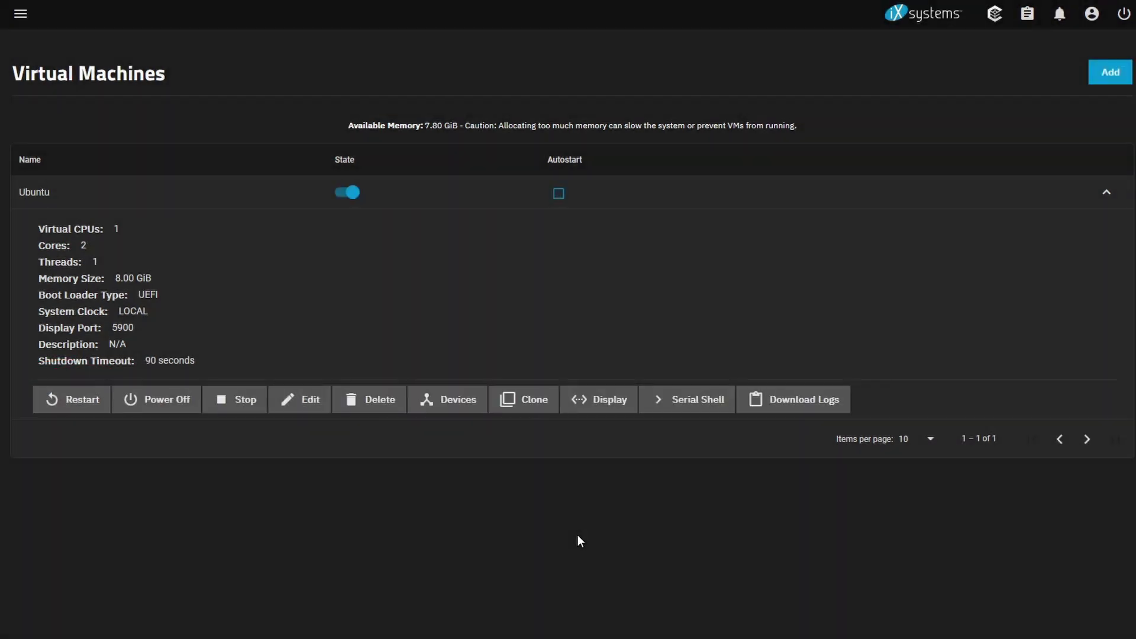
pyautogui.click(576, 408)
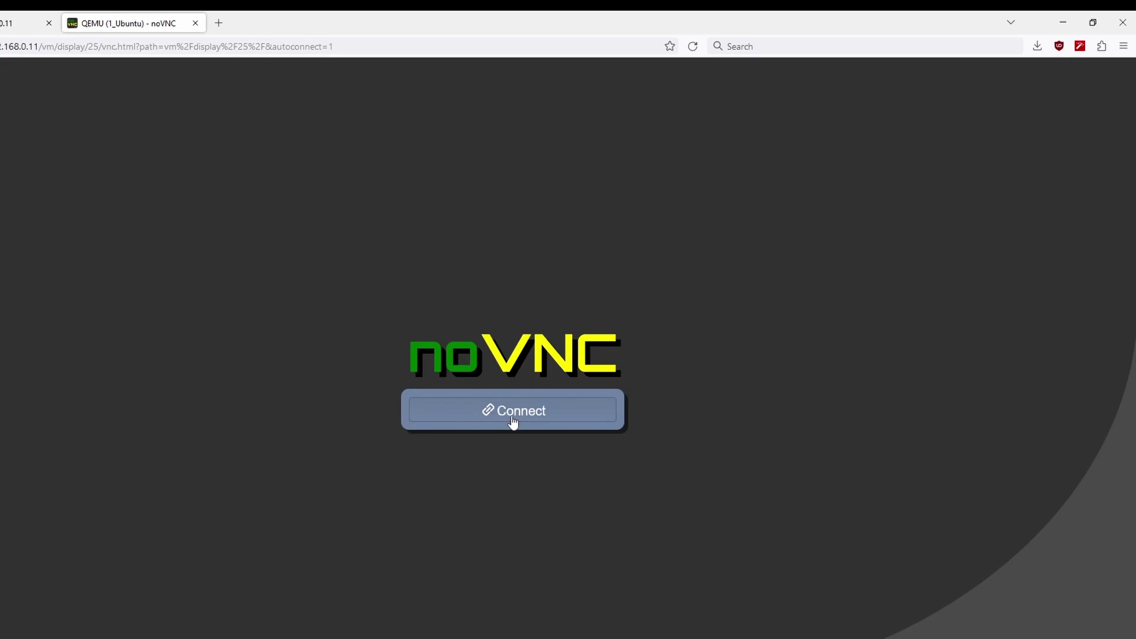
pyautogui.click(513, 421)
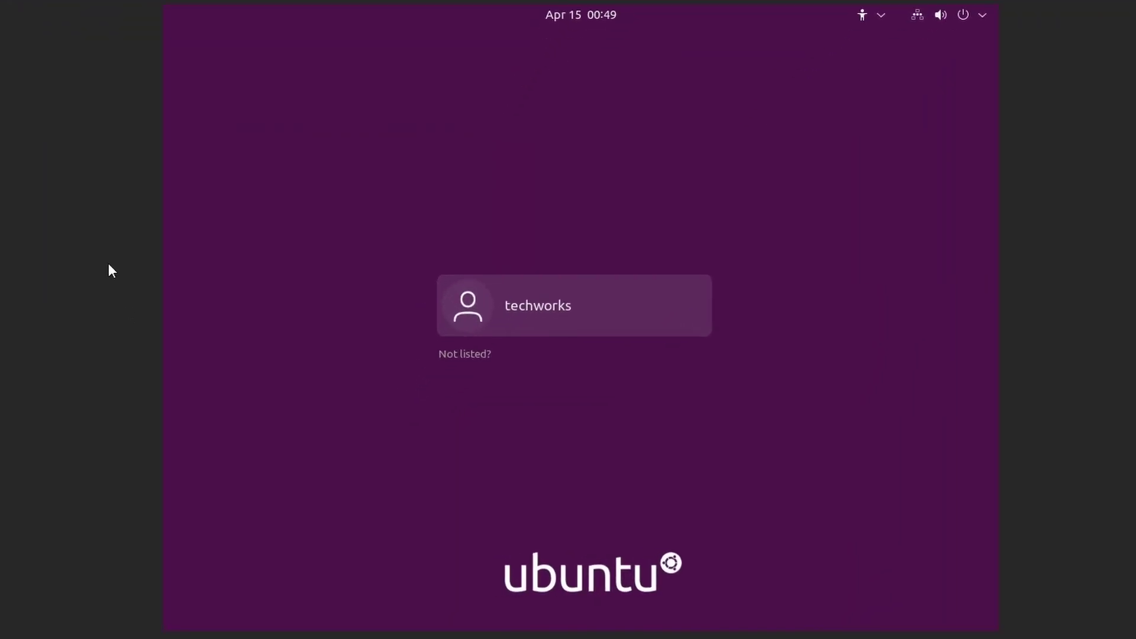
# Sign in with the user's password and finish the welcome wizard, skipping online accounts and declining system info
pyautogui.click(640, 318)
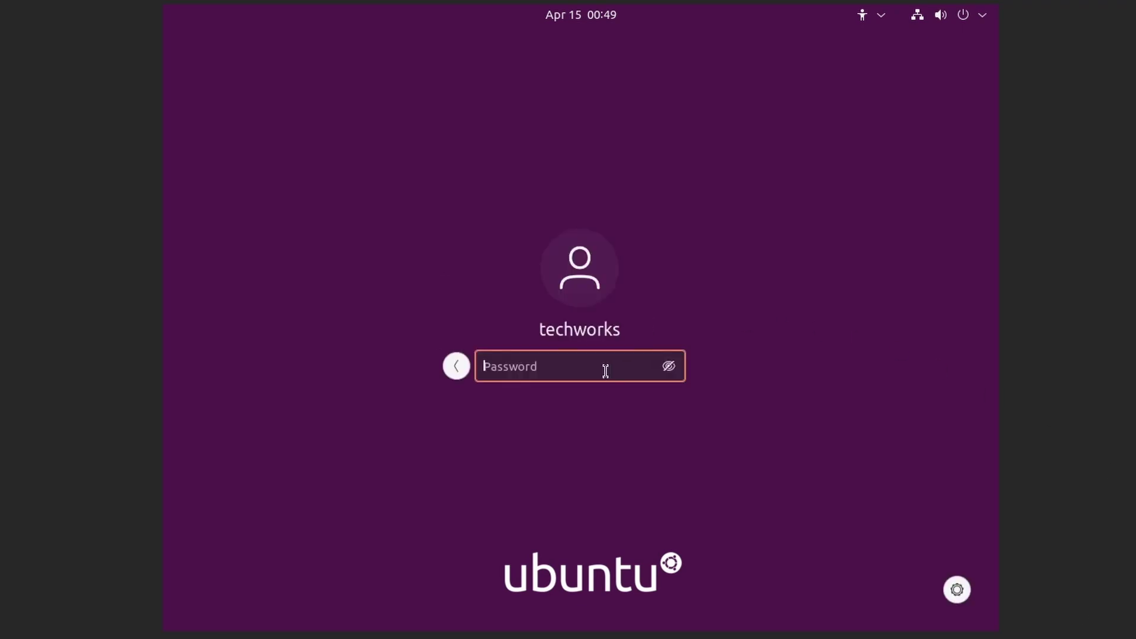
pyautogui.write('••••••••')
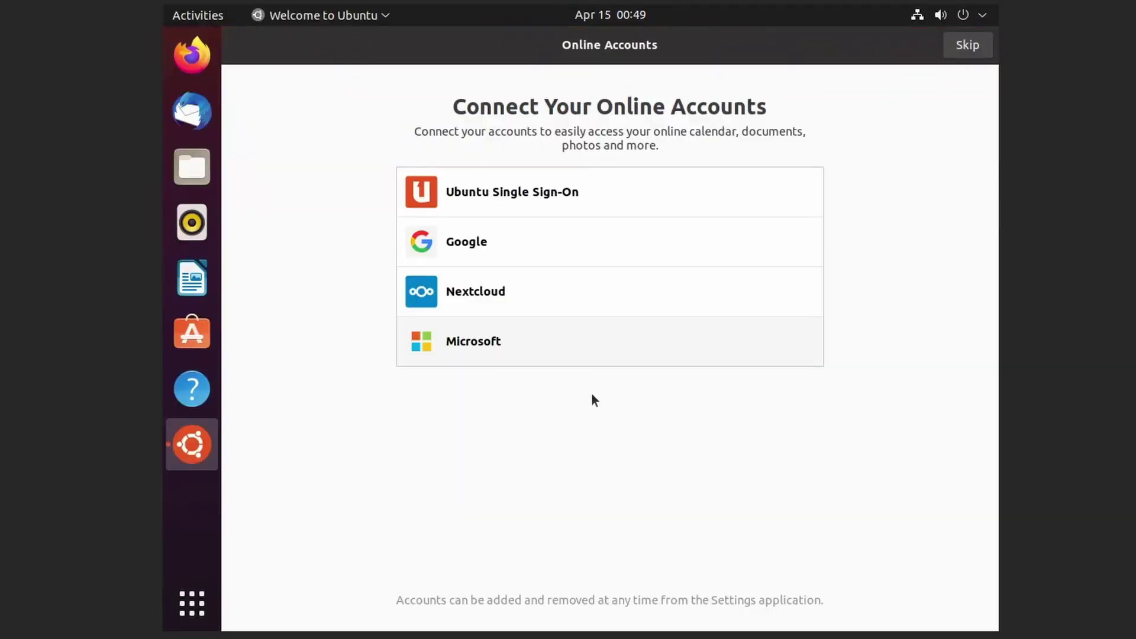
pyautogui.click(970, 54)
pyautogui.click(467, 321)
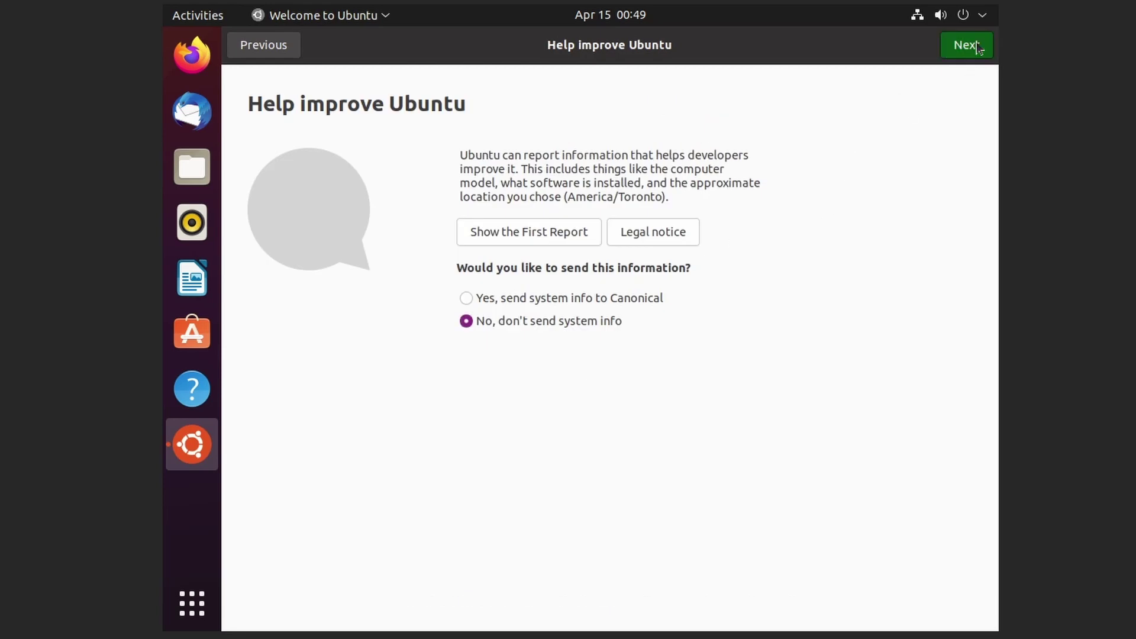
pyautogui.click(970, 47)
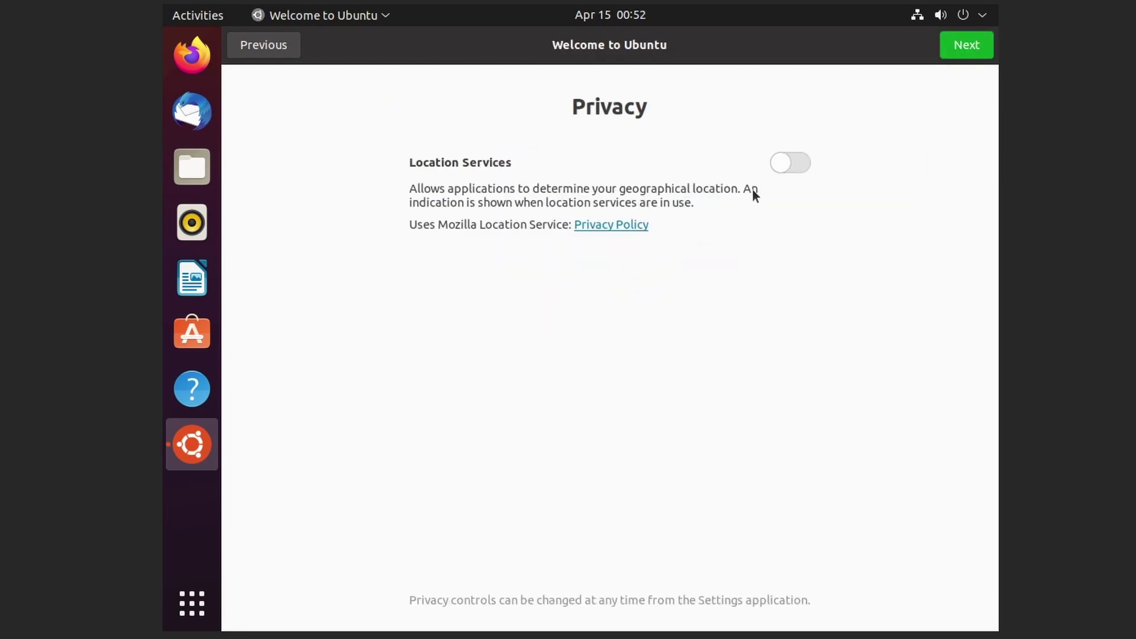
pyautogui.click(964, 50)
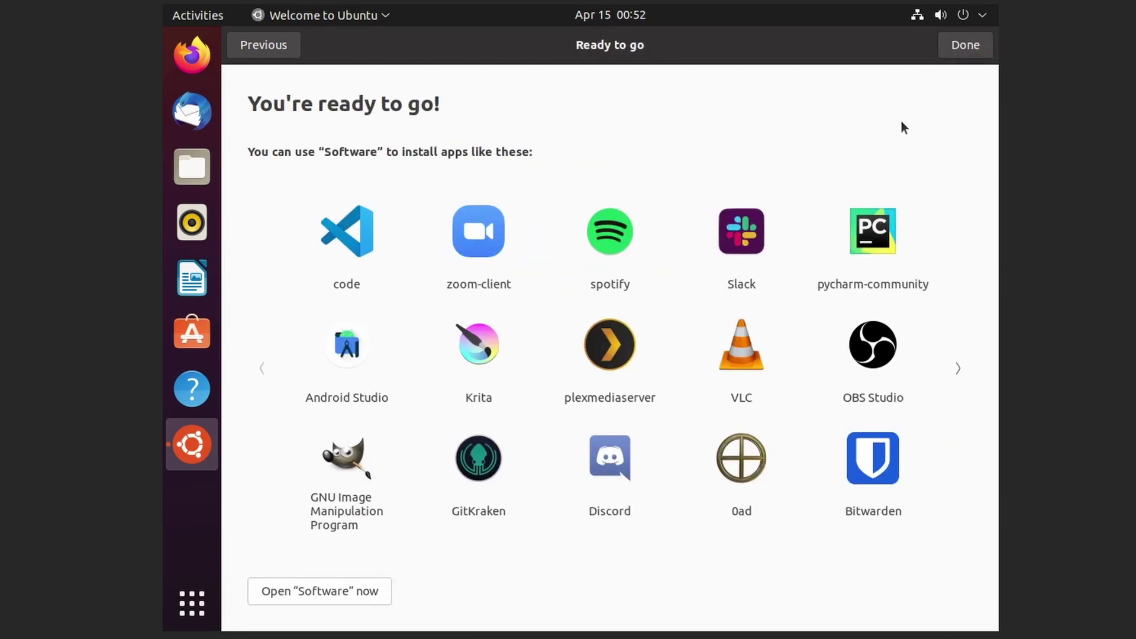
pyautogui.click(961, 50)
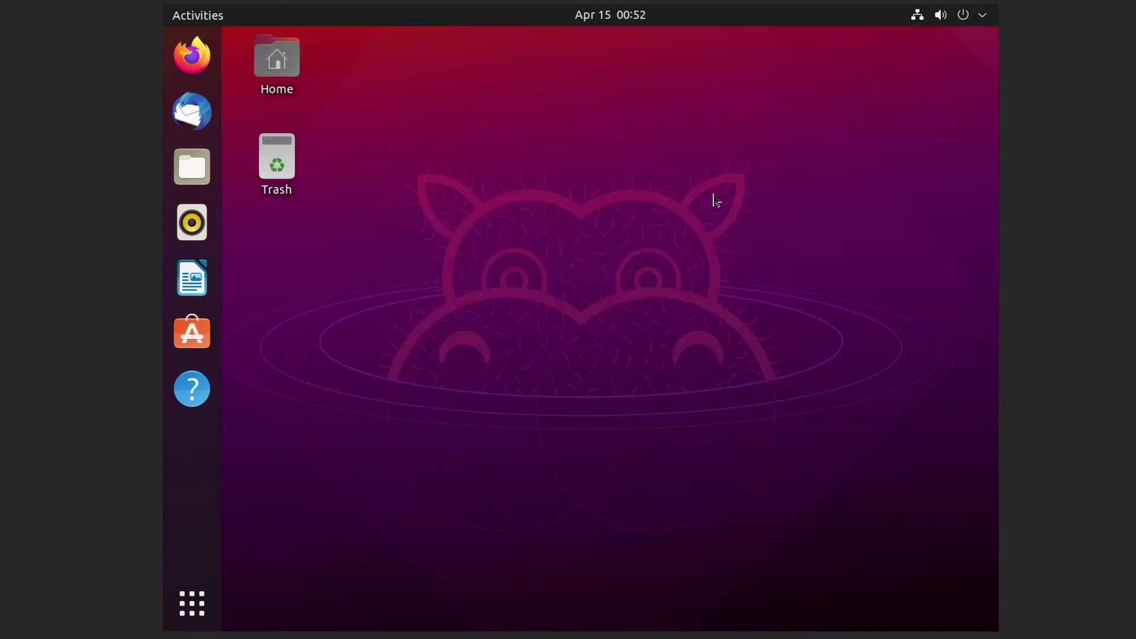
# Open the Wired connection details in Ubuntu Settings to reveal IPv4 address 192.168.0.146
pyautogui.click(918, 17)
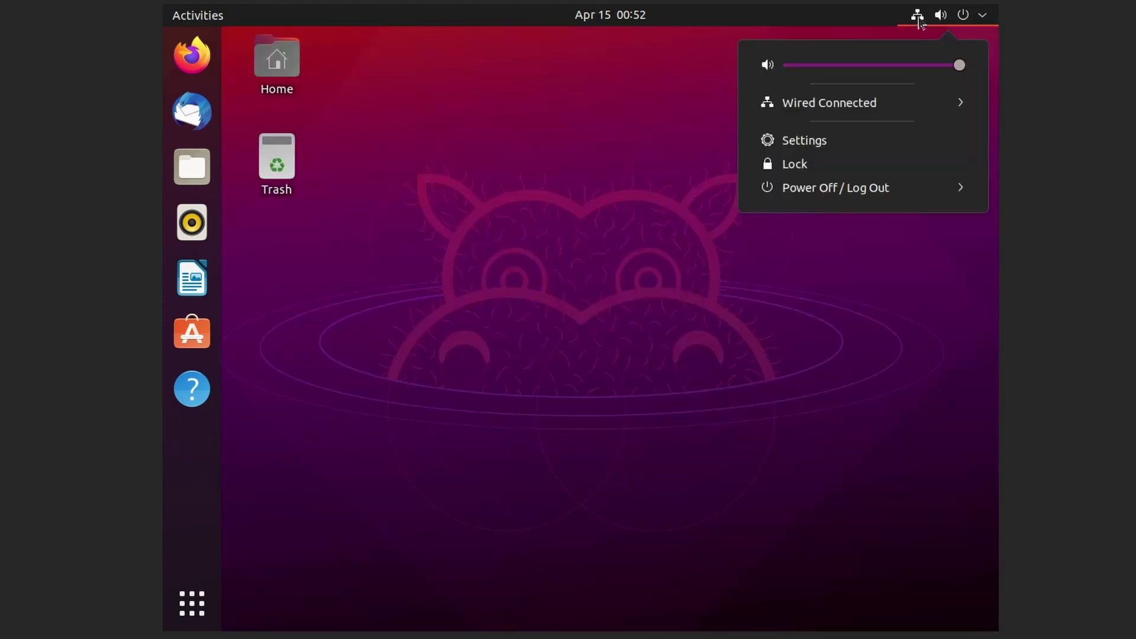
pyautogui.click(800, 104)
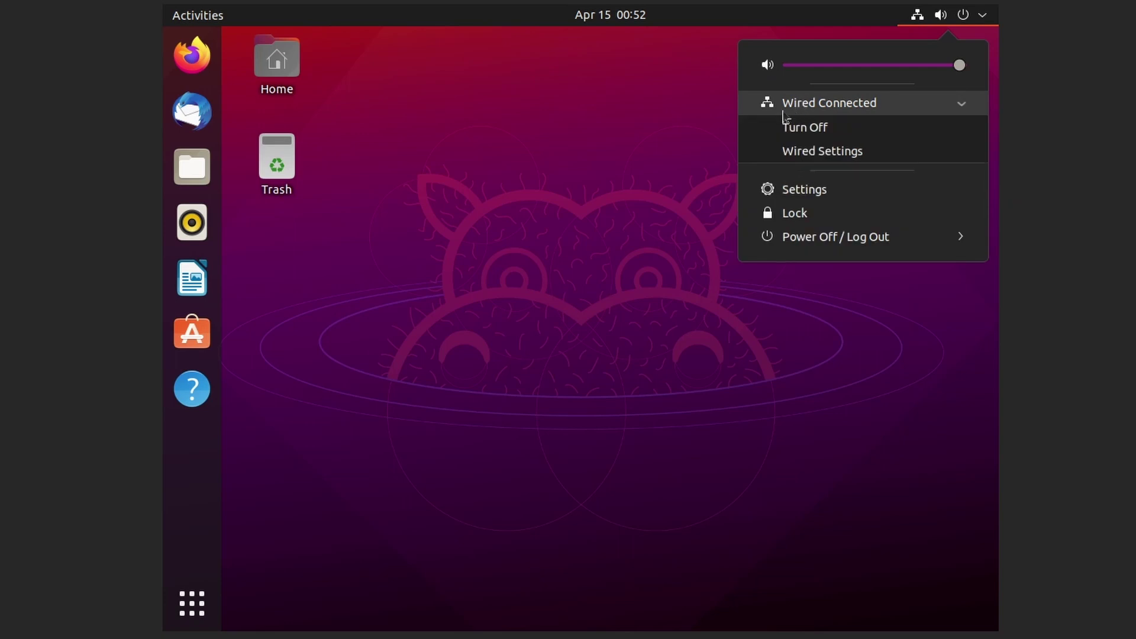
pyautogui.click(845, 152)
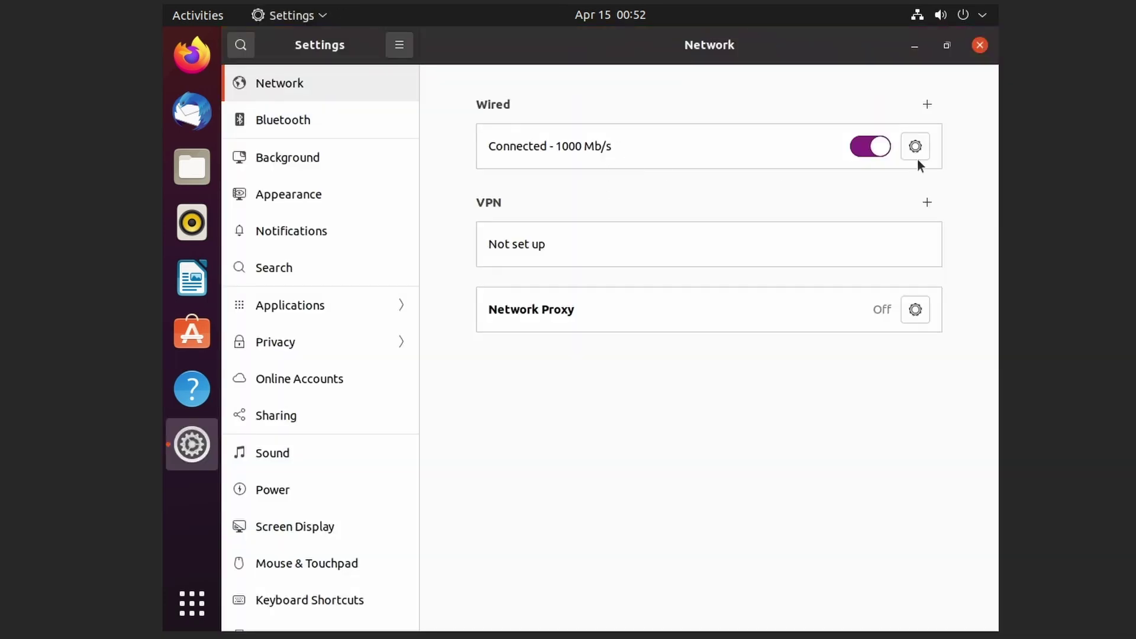
pyautogui.click(920, 156)
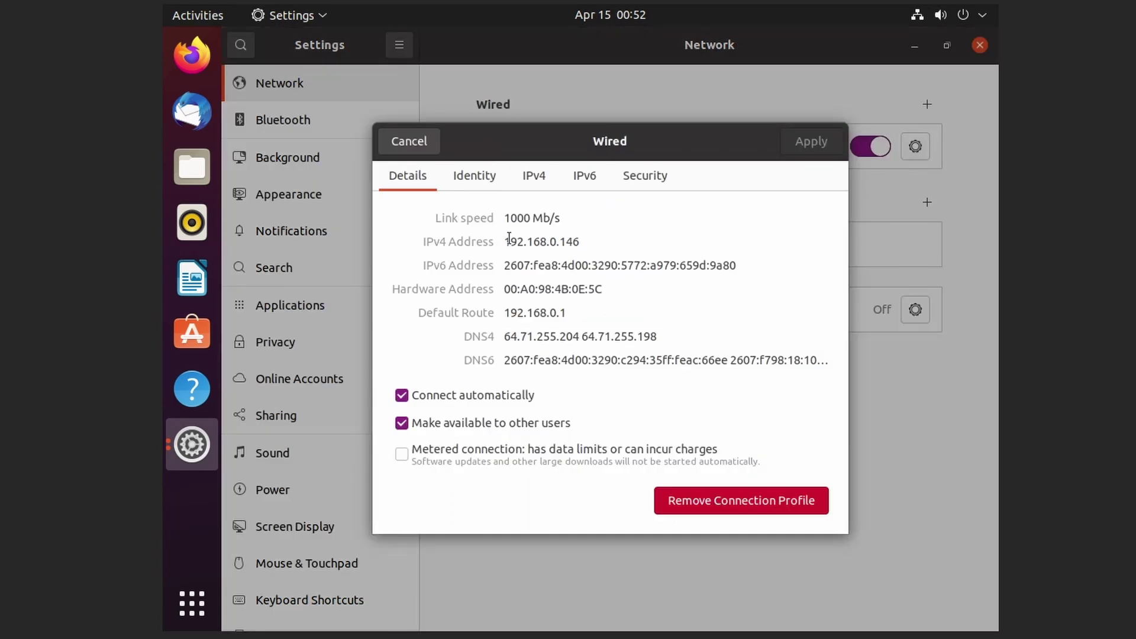
pyautogui.tripleClick(608, 250)
pyautogui.click(610, 237)
# Enter 192.168.0.146 in RealVNC Viewer's address bar to connect to the Ubuntu VM
pyautogui.moveTo(583, 240); pyautogui.dragTo(508, 234)
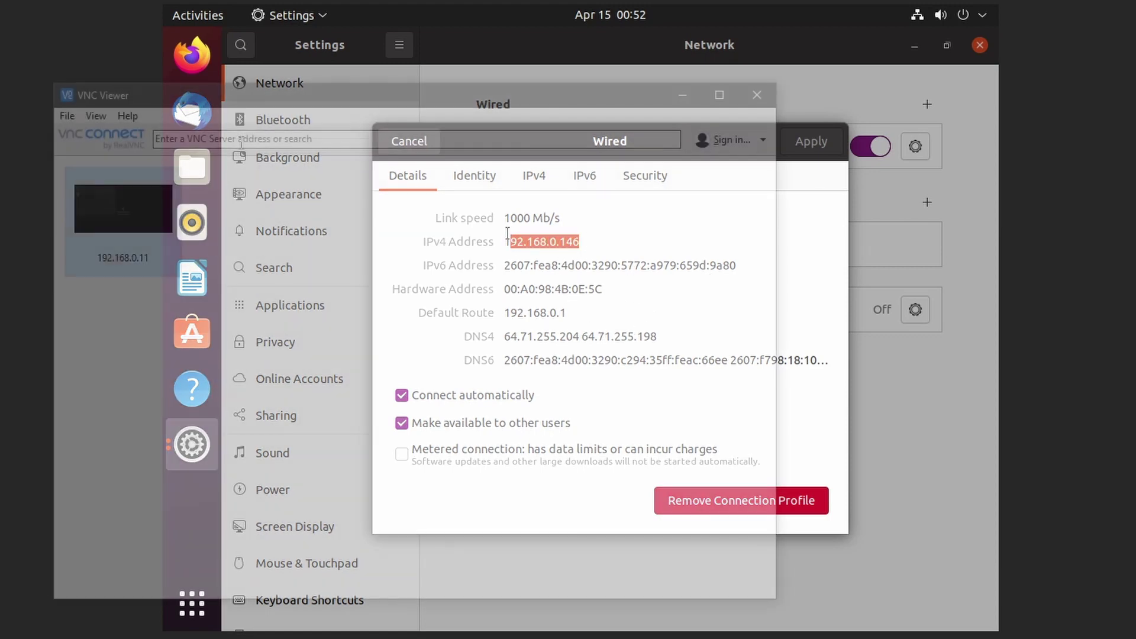
pyautogui.write('Ubuntu')
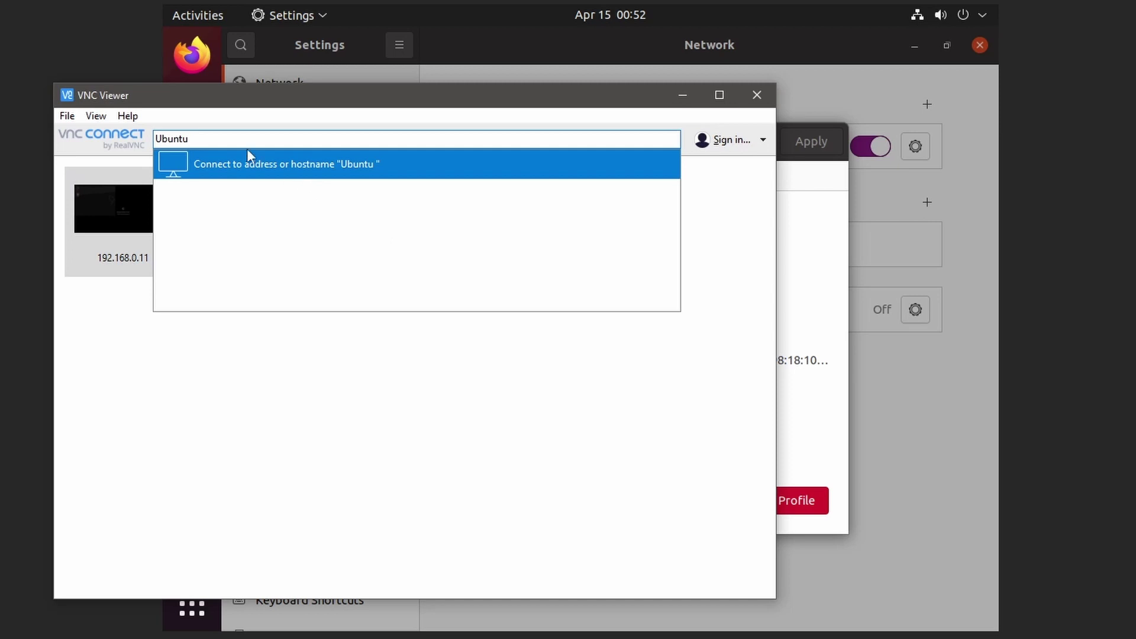
pyautogui.press('Escape')
pyautogui.moveTo(202, 140); pyautogui.dragTo(31, 136)
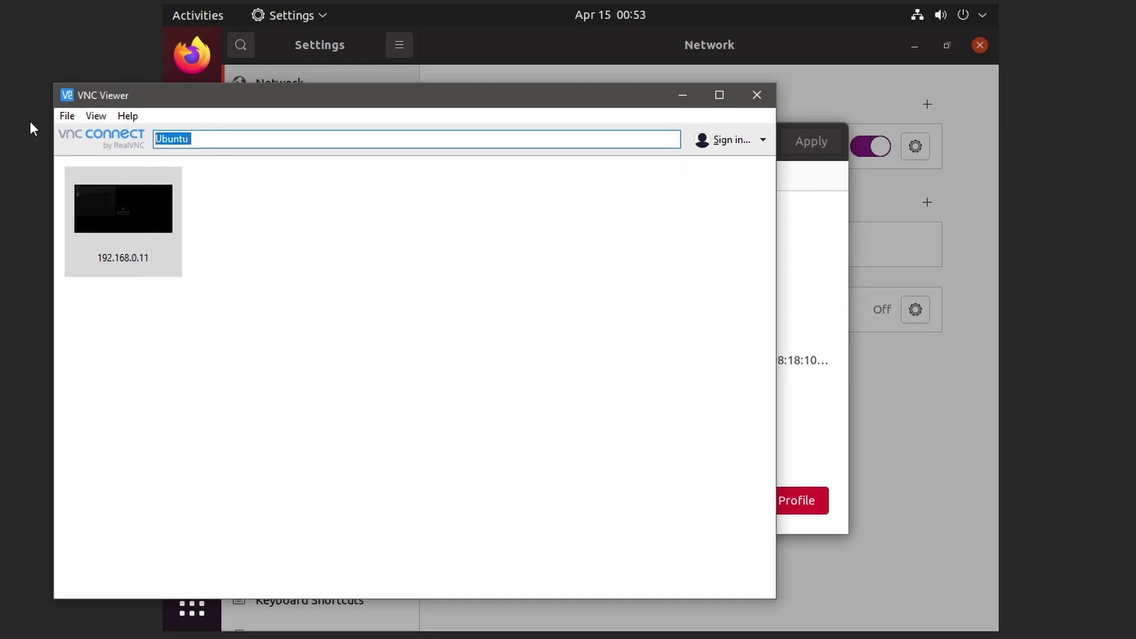
pyautogui.write('192.168.0')
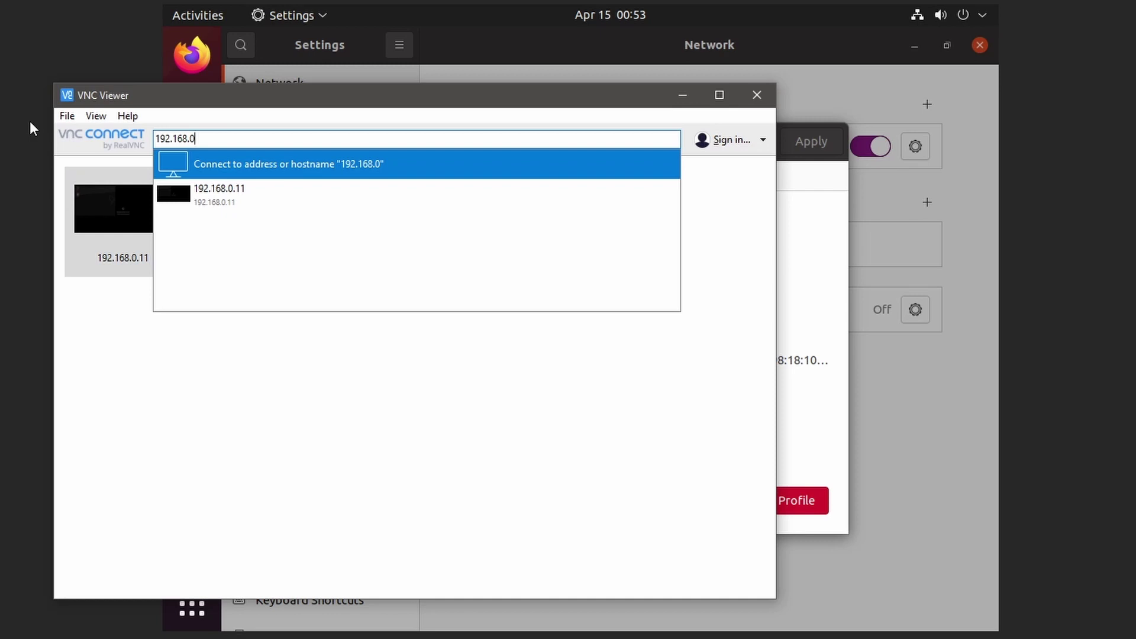
pyautogui.write('.146')
pyautogui.press('Return')
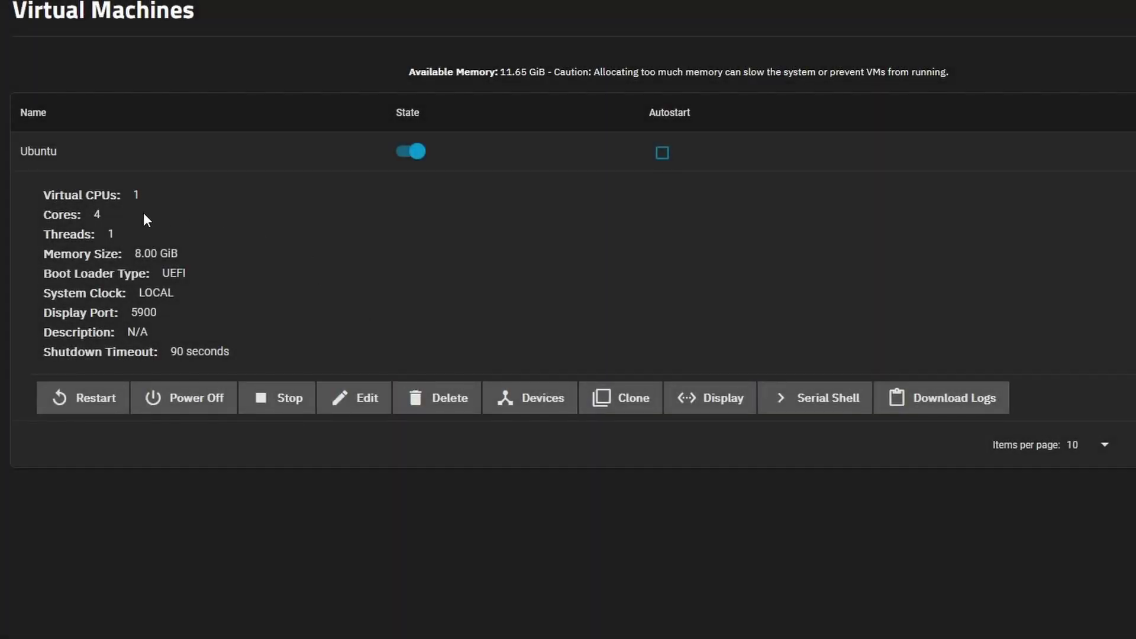
# Highlight the Ubuntu VM's Display Port value 5900 in its TrueNAS details
pyautogui.moveTo(130, 314); pyautogui.dragTo(164, 320)
pyautogui.moveTo(43, 312); pyautogui.dragTo(128, 309)
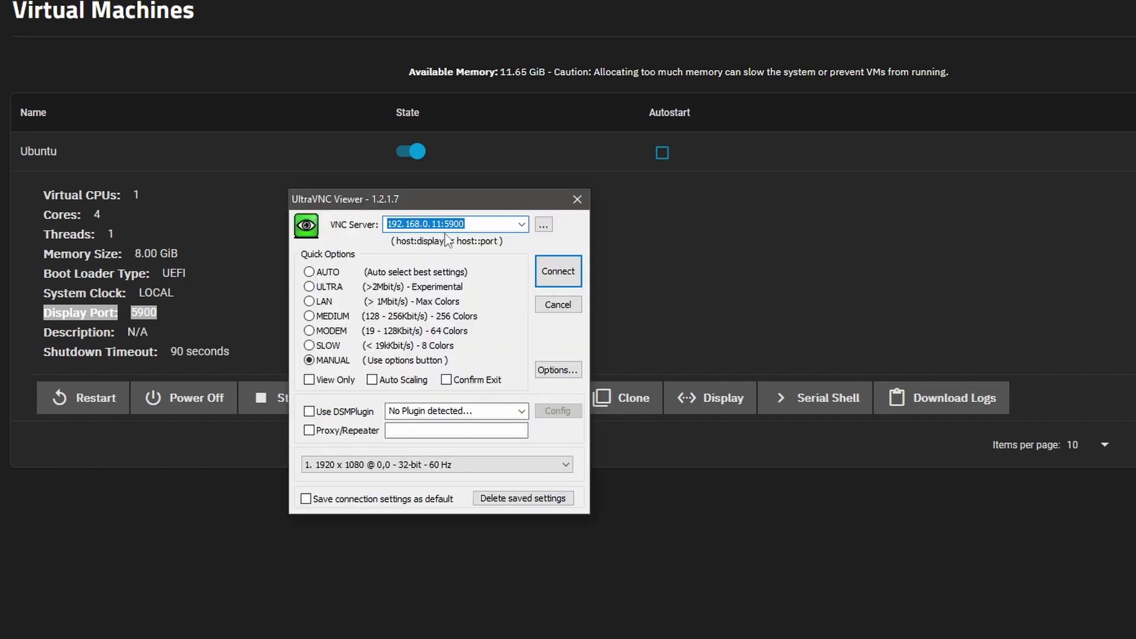
# Confirm the UltraVNC server address reads 192.168.0.11:5900 and connect to it
pyautogui.click(476, 225)
pyautogui.moveTo(420, 225); pyautogui.dragTo(445, 225)
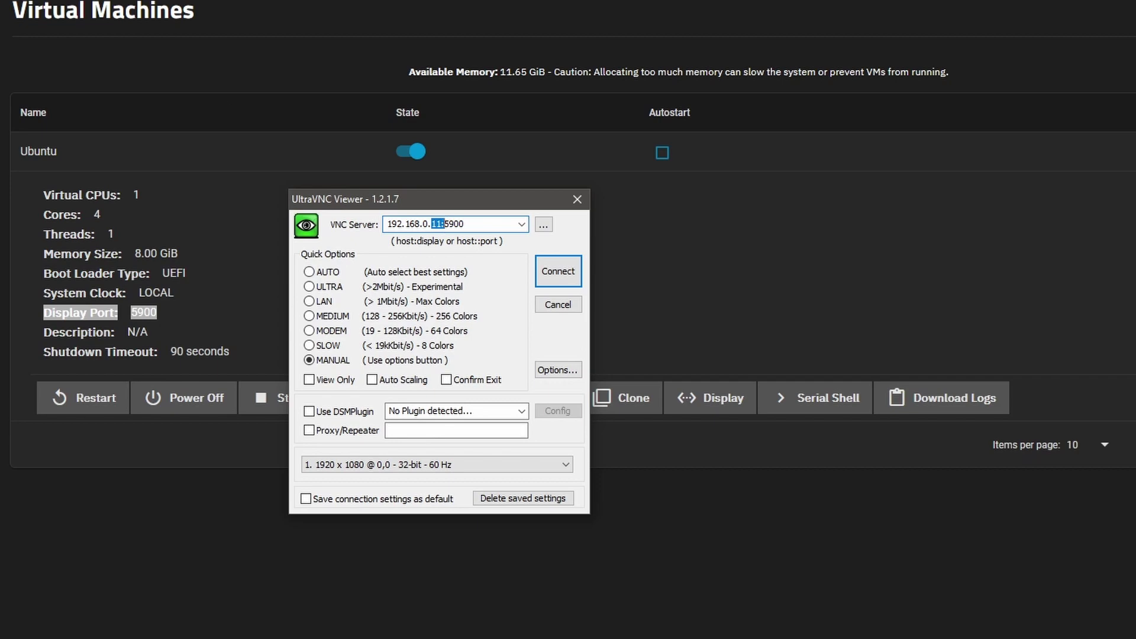
pyautogui.click(441, 225)
pyautogui.click(556, 273)
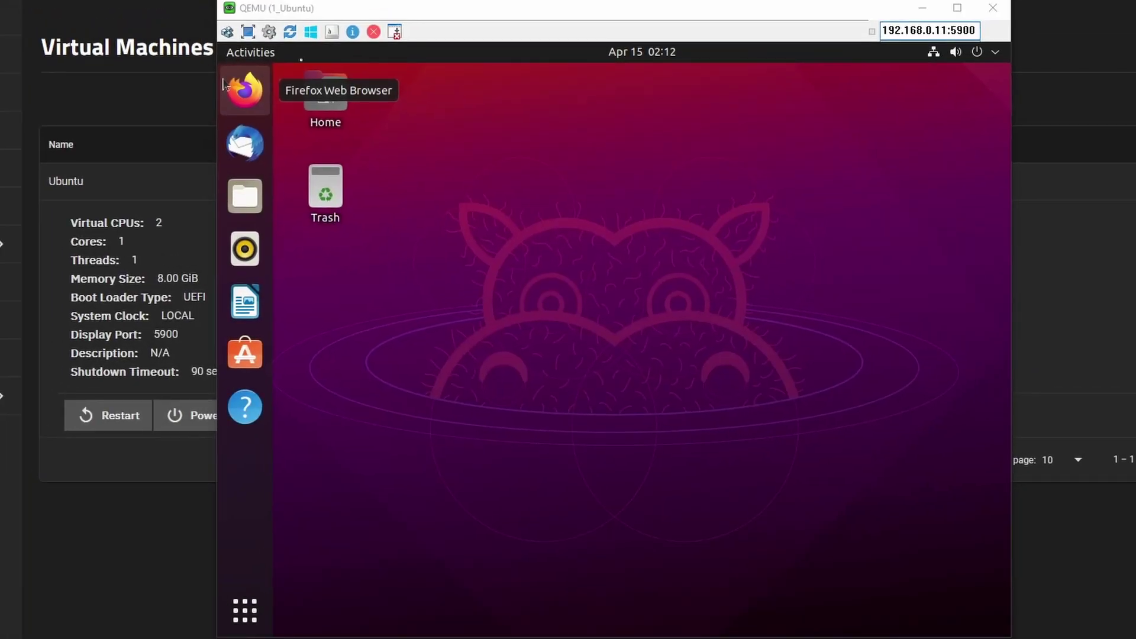
# Focus the remote Ubuntu desktop and highlight the 192.168.0.11:5900 address in the viewer toolbar
pyautogui.click(325, 195)
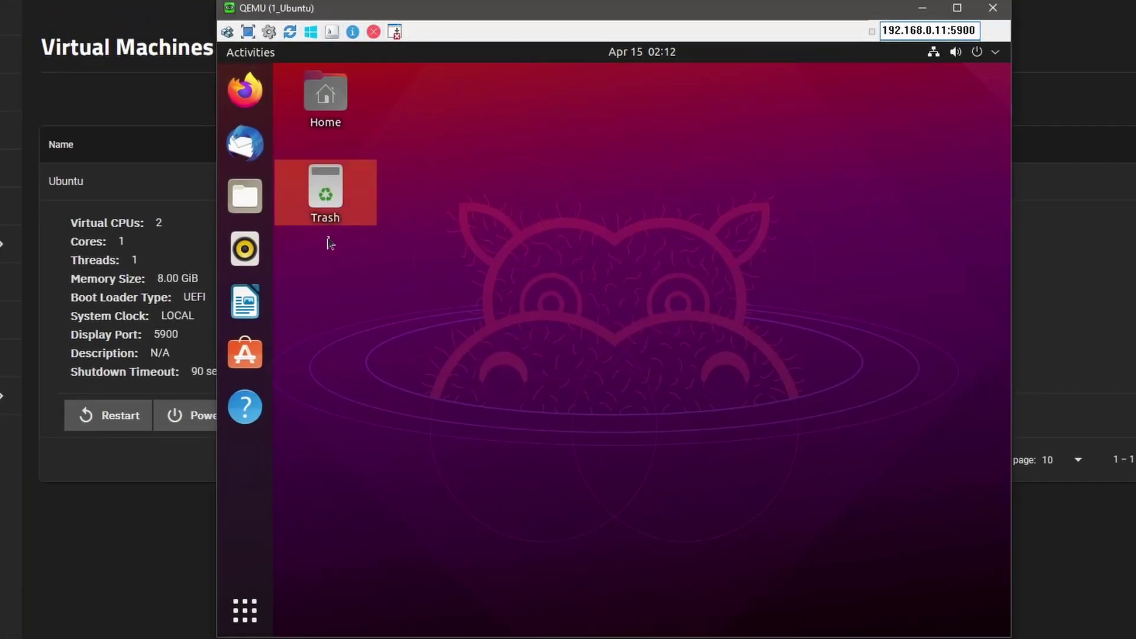
pyautogui.click(800, 73)
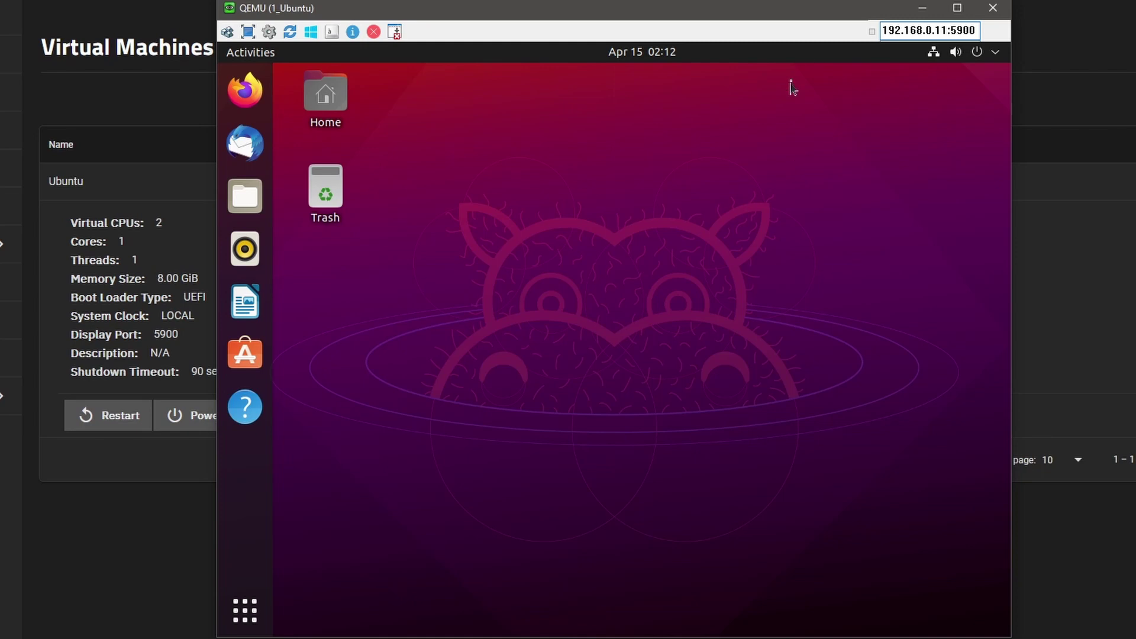
pyautogui.doubleClick(910, 29)
pyautogui.click(965, 32)
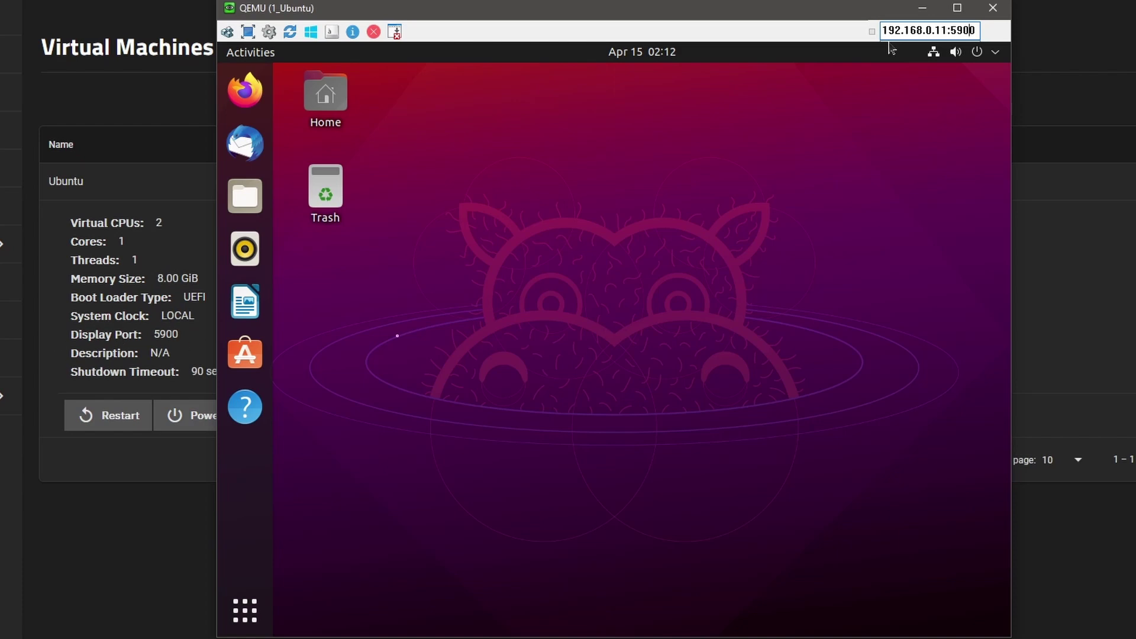